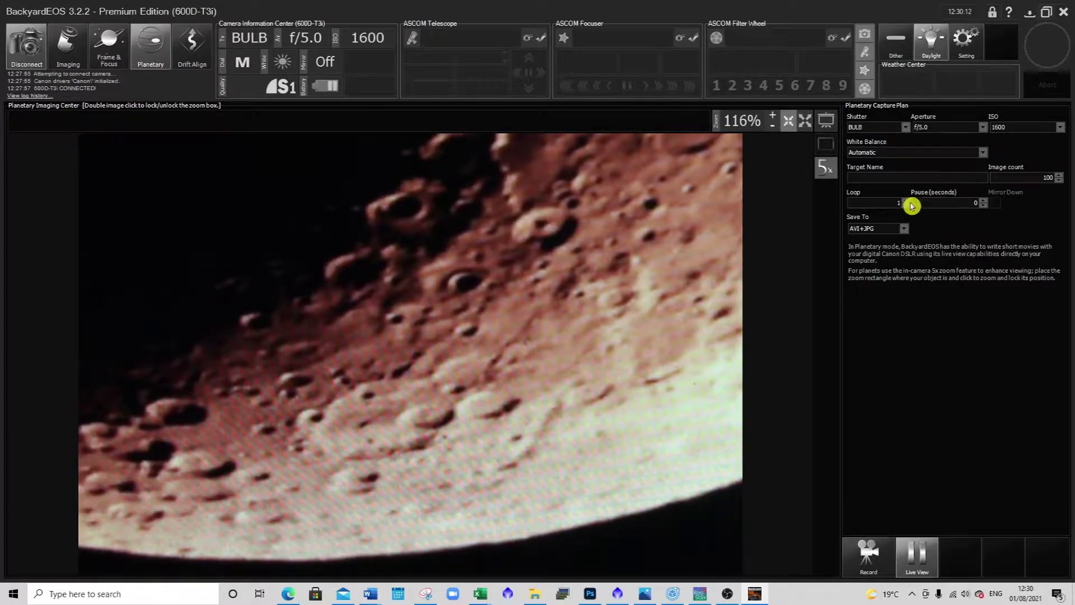
Try shutter speeds of 25 and 8 on the live Moon view, and set the shutter back to BULB
{"action": "left_click", "coordinate": [906, 129]}
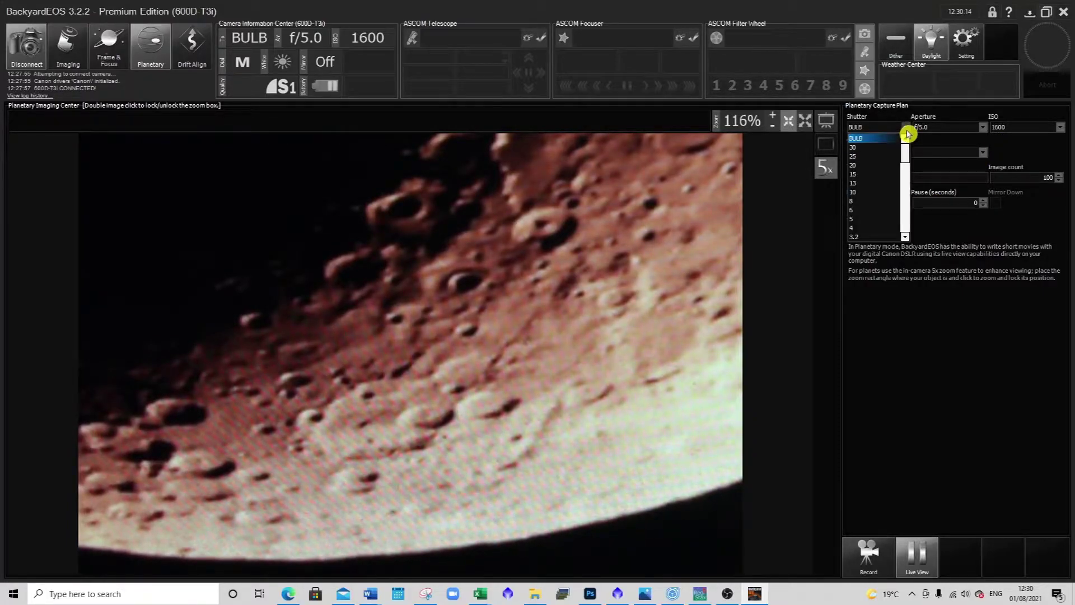
{"action": "left_click", "coordinate": [883, 156]}
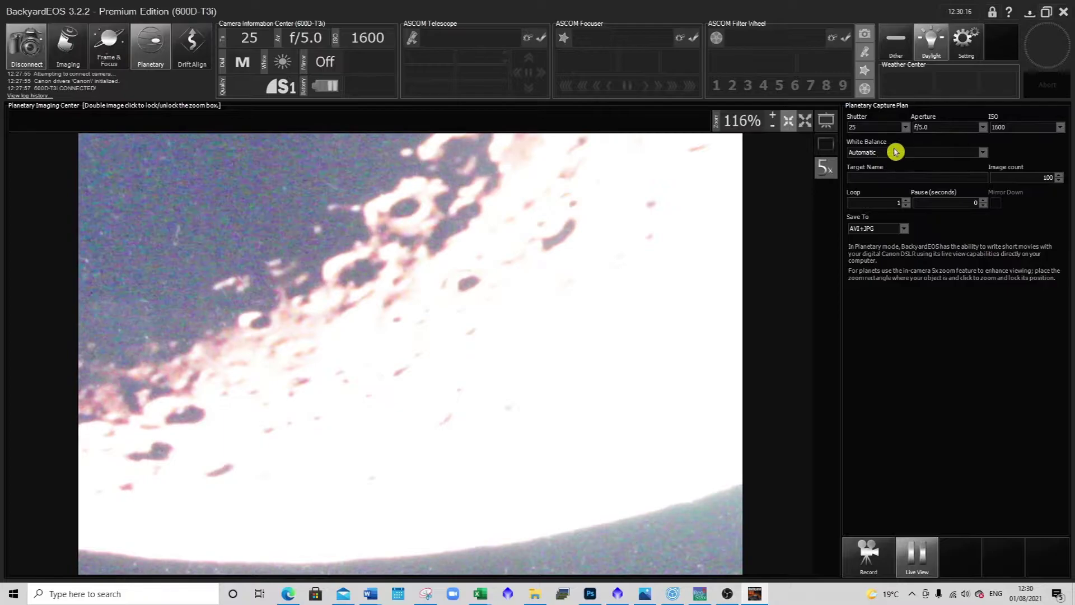
{"action": "left_click", "coordinate": [907, 131]}
{"action": "left_click", "coordinate": [880, 207]}
{"action": "left_click", "coordinate": [906, 129]}
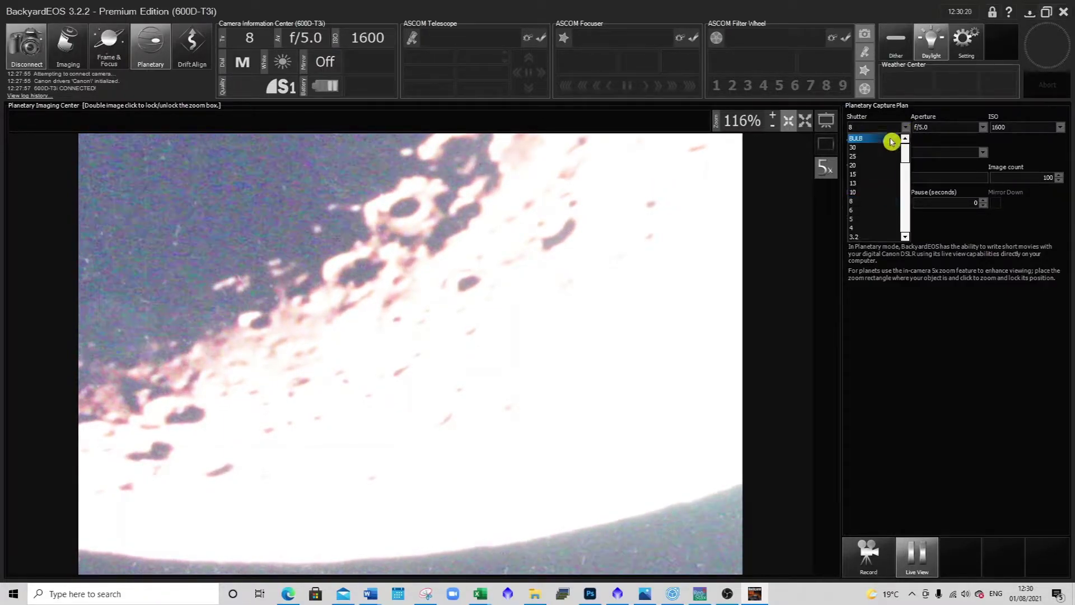
{"action": "left_click", "coordinate": [884, 147]}
{"action": "left_click", "coordinate": [900, 127]}
{"action": "left_click", "coordinate": [896, 138]}
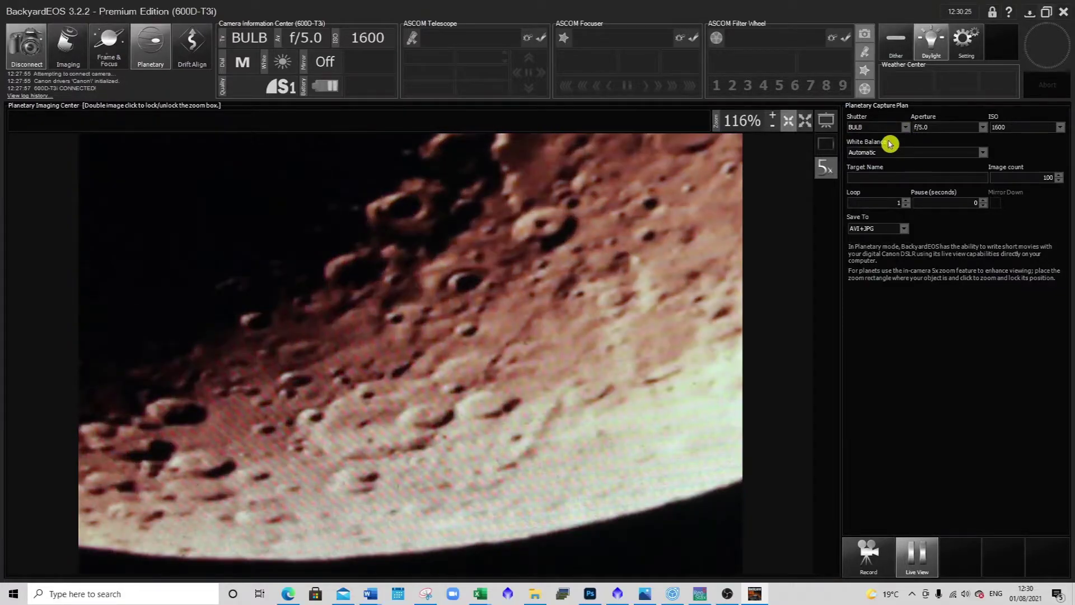
Try an aperture of f/6.3 on the live view, and return the aperture to f/5.0
{"action": "left_click", "coordinate": [983, 128]}
{"action": "left_click", "coordinate": [957, 156]}
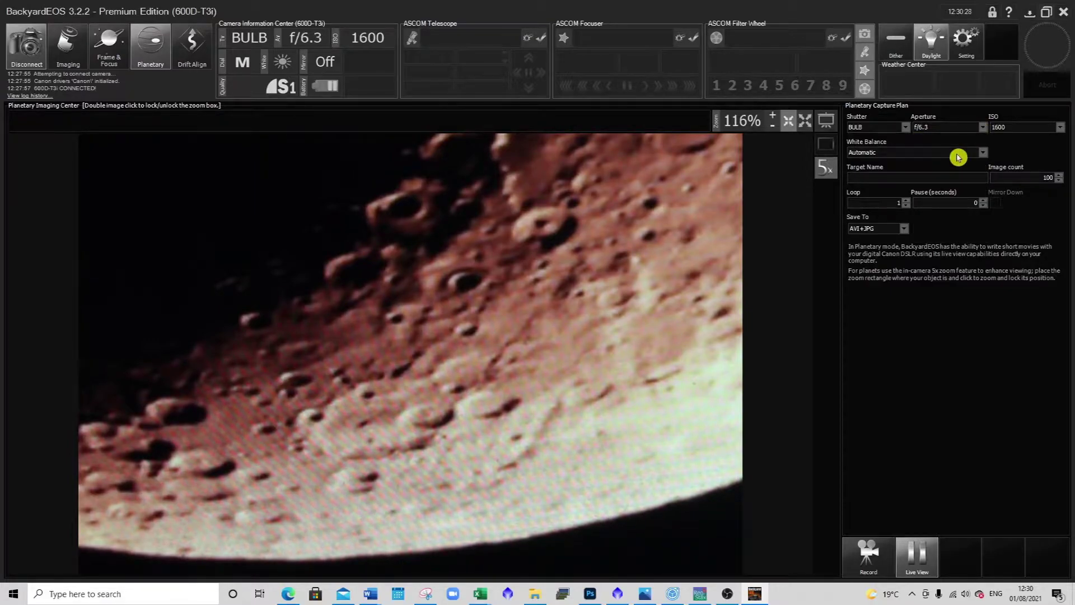
{"action": "left_click", "coordinate": [983, 129]}
{"action": "left_click", "coordinate": [969, 137]}
Try ISO 3200 and ISO 200 in the capture plan, and set the ISO back to 1600
{"action": "left_click", "coordinate": [1060, 128]}
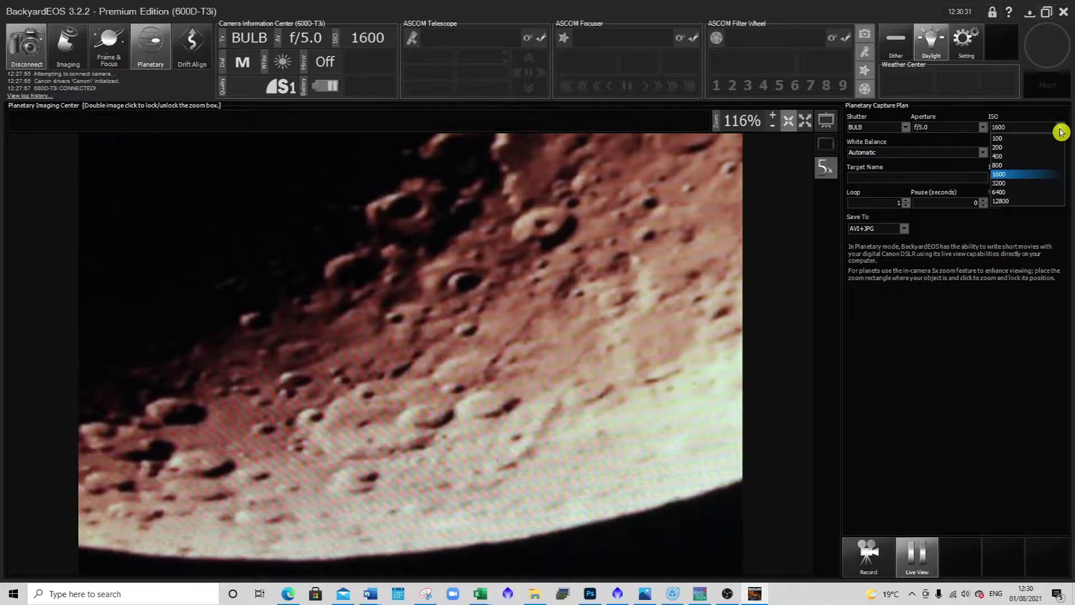
{"action": "left_click", "coordinate": [1037, 183]}
{"action": "left_click", "coordinate": [1060, 128]}
{"action": "left_click", "coordinate": [1038, 154]}
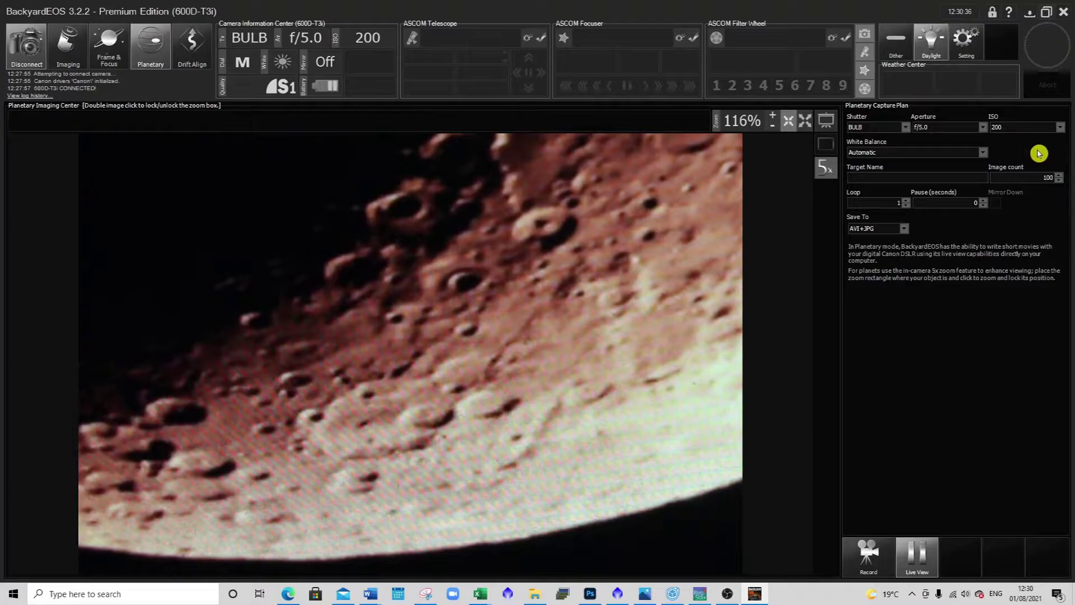
{"action": "left_click", "coordinate": [1060, 129]}
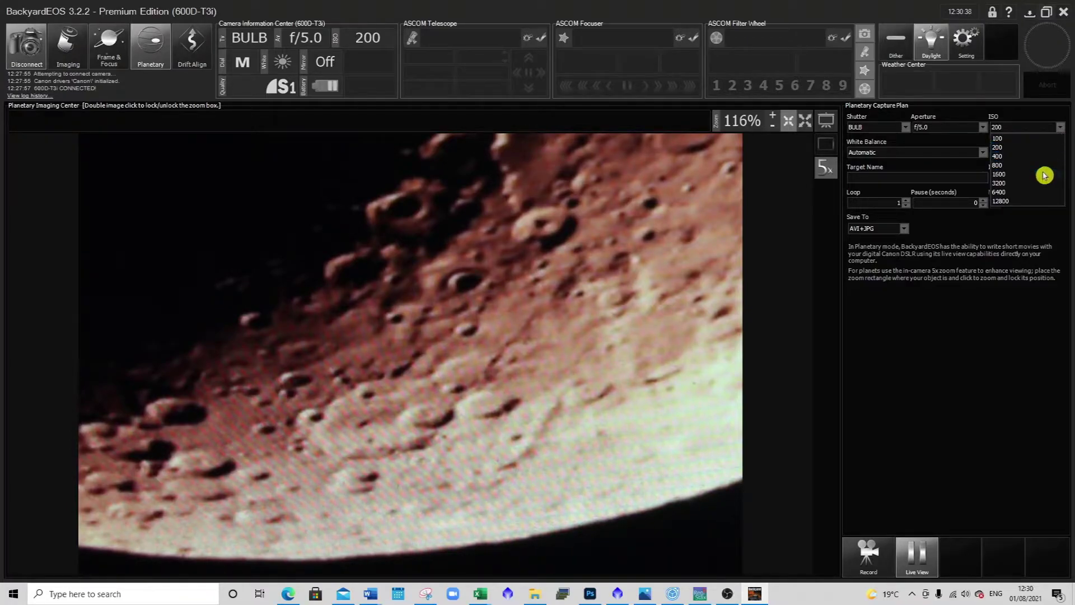
{"action": "left_click", "coordinate": [1045, 173]}
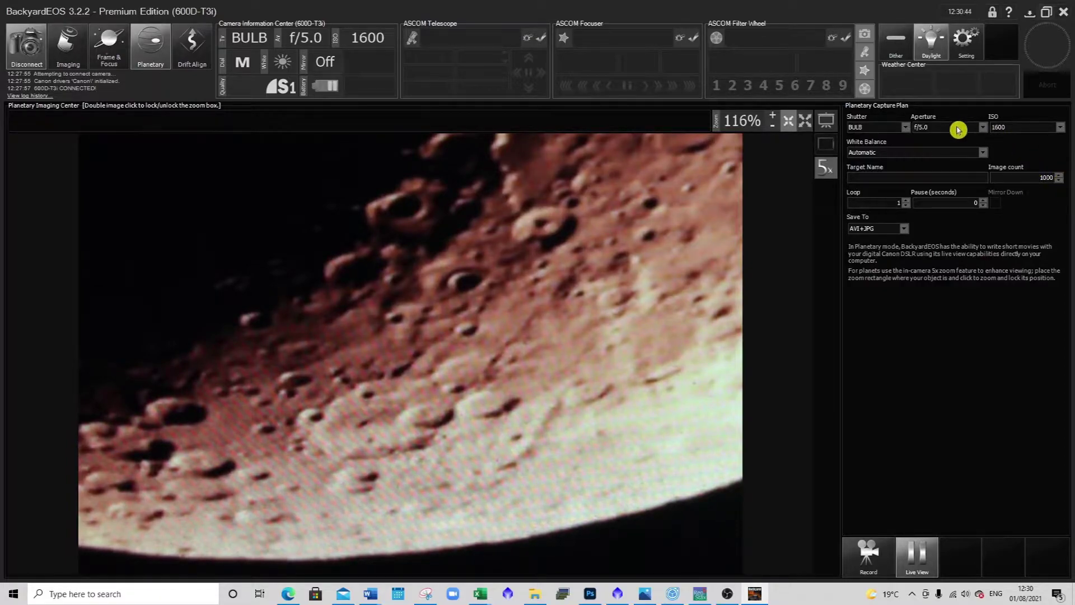
Set the image count to 1000 and record a planetary capture of the 5x Moon view
{"action": "left_click", "coordinate": [868, 554]}
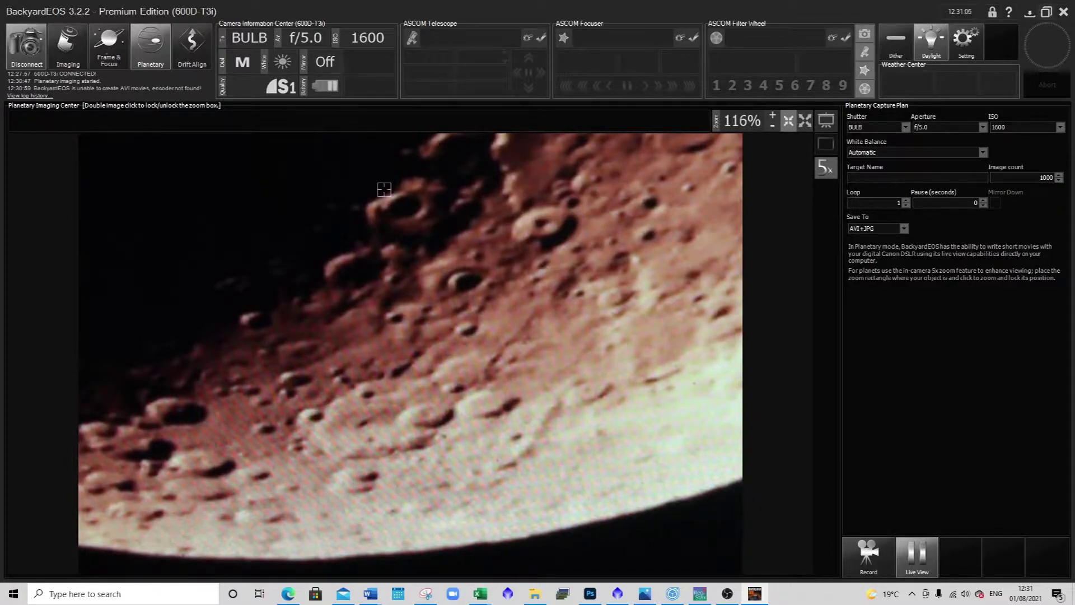
Compare the full-frame and 5x live views, and inspect the Moon's craters in the 5x view magnified up to 351%
{"action": "left_click", "coordinate": [824, 168]}
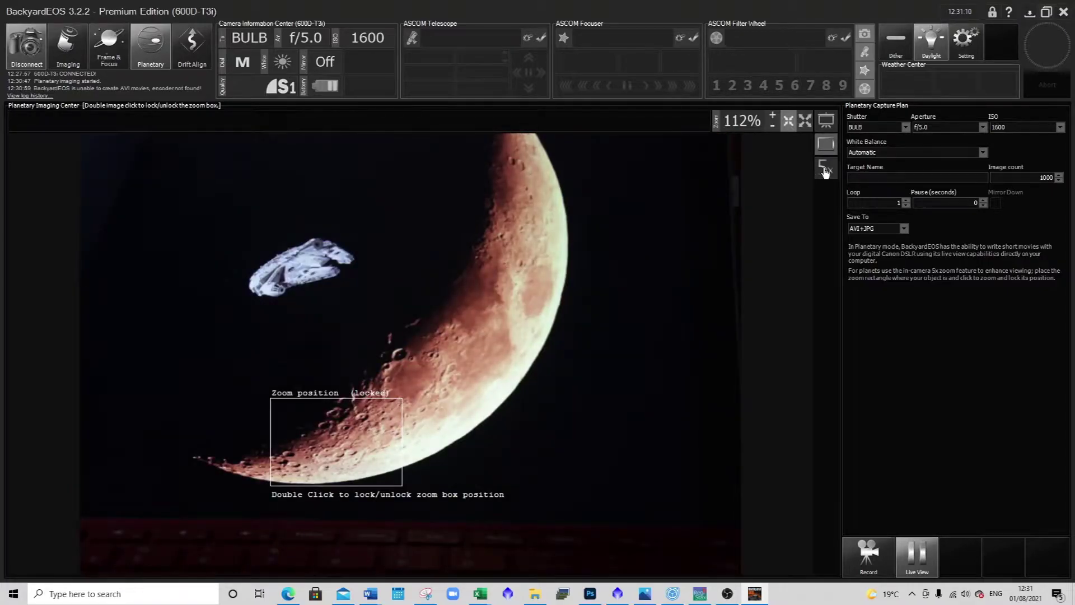
{"action": "left_click", "coordinate": [824, 168]}
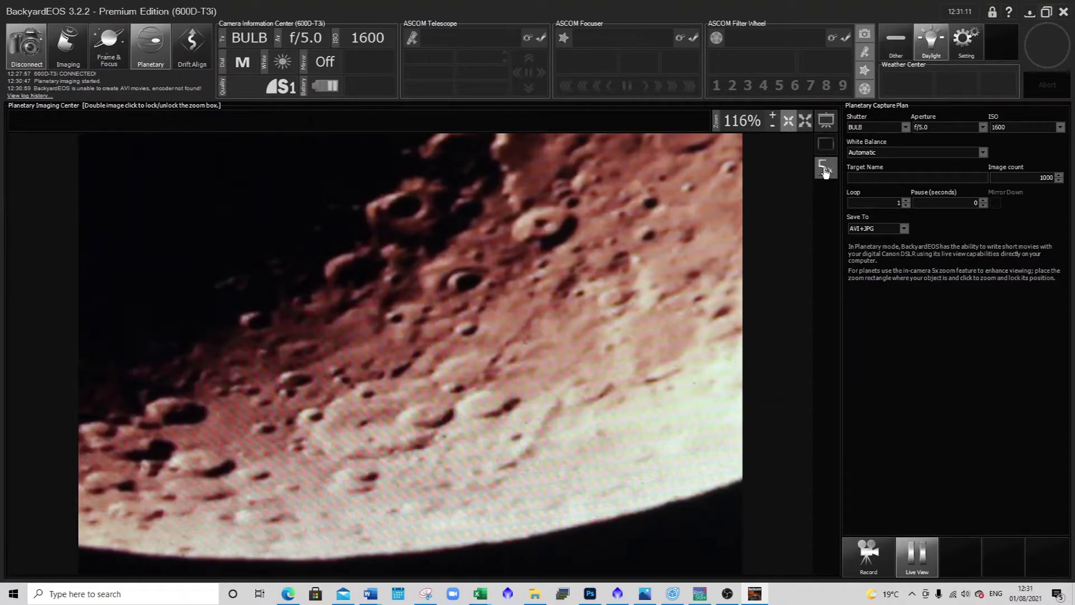
{"action": "left_click", "coordinate": [773, 118]}
{"action": "left_click", "coordinate": [773, 117]}
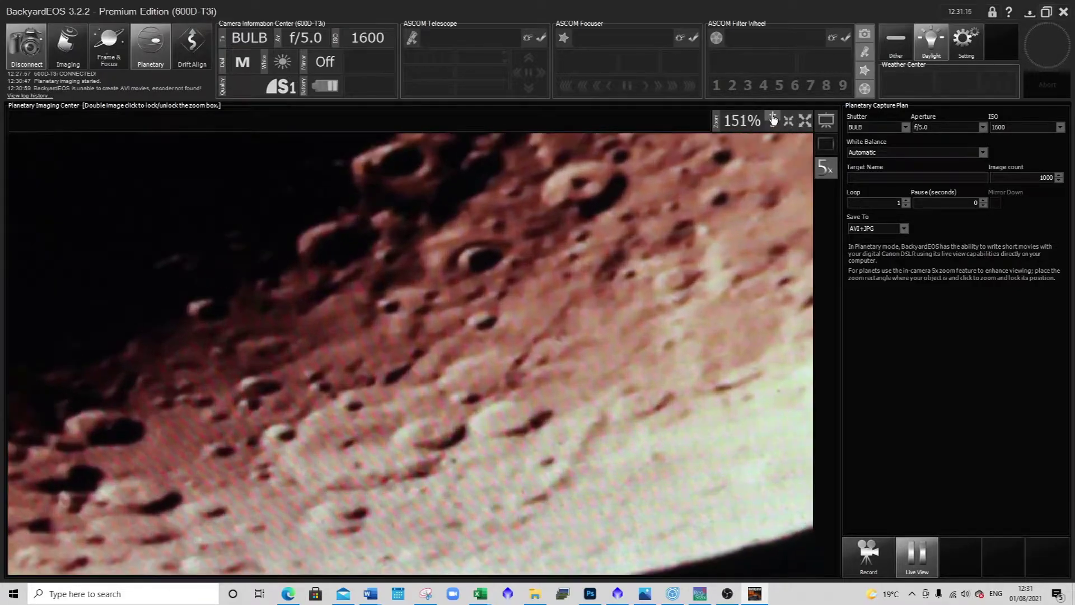
{"action": "left_click", "coordinate": [773, 118]}
{"action": "left_click", "coordinate": [773, 117]}
{"action": "left_click", "coordinate": [772, 118]}
{"action": "left_click", "coordinate": [773, 118]}
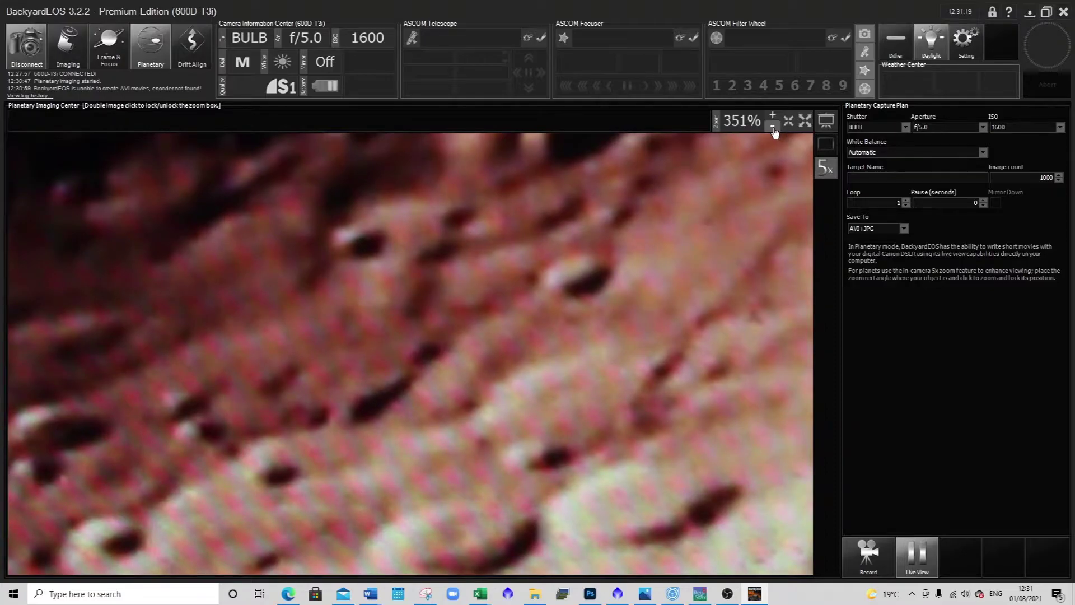
{"action": "left_click", "coordinate": [773, 128]}
{"action": "left_click", "coordinate": [773, 128]}
{"action": "left_click", "coordinate": [773, 129]}
{"action": "left_click", "coordinate": [773, 128]}
{"action": "left_click", "coordinate": [774, 128]}
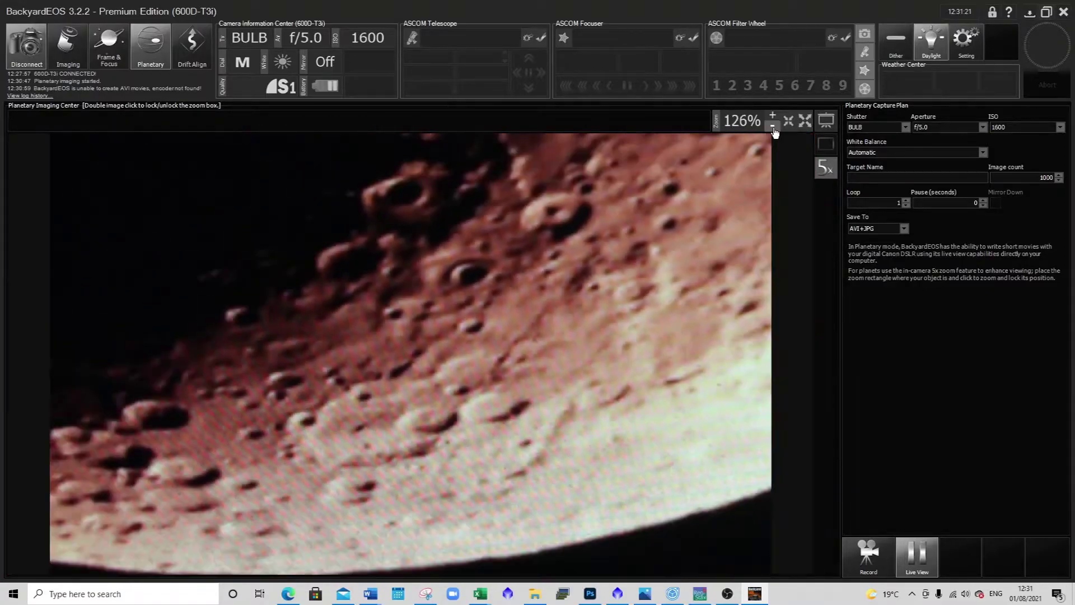
{"action": "left_click", "coordinate": [774, 128]}
{"action": "left_click", "coordinate": [773, 128]}
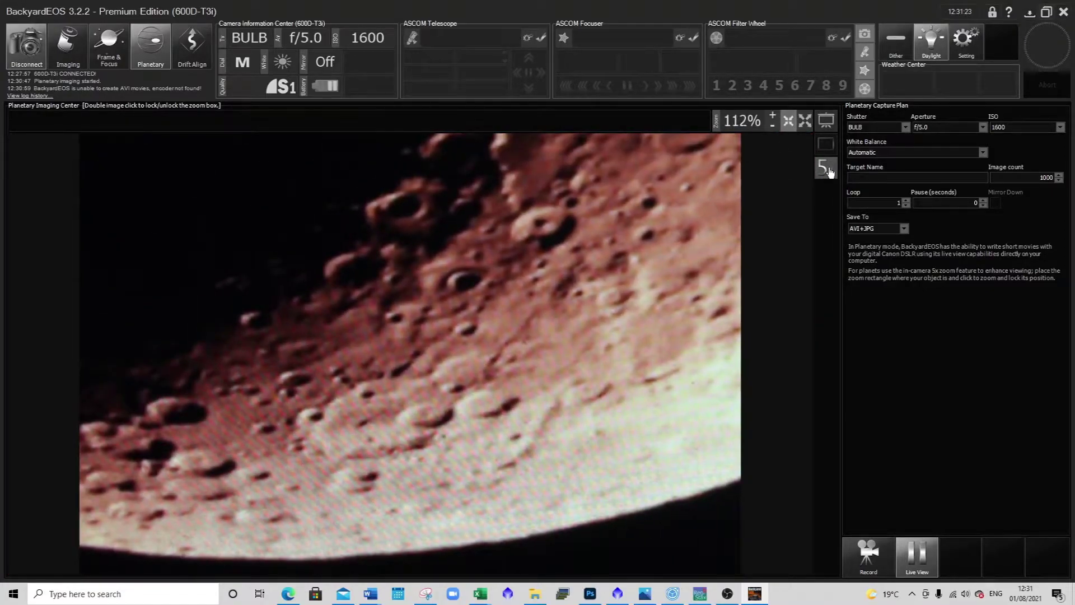
Return the live view from 5x to the full frame and choose AVI+JPG as the save format
{"action": "left_click", "coordinate": [828, 175]}
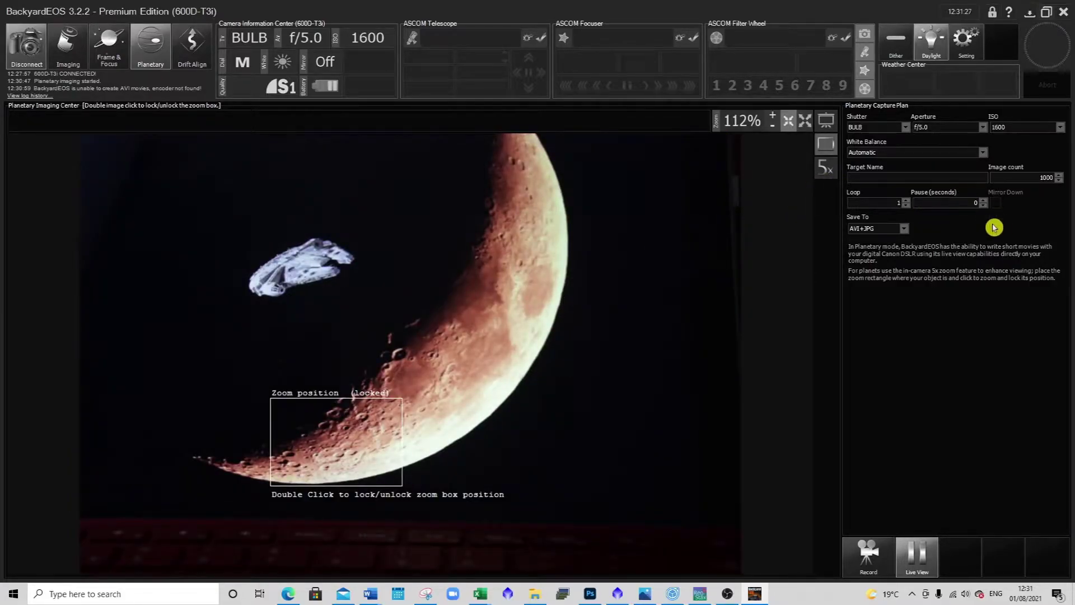
{"action": "left_click", "coordinate": [904, 229]}
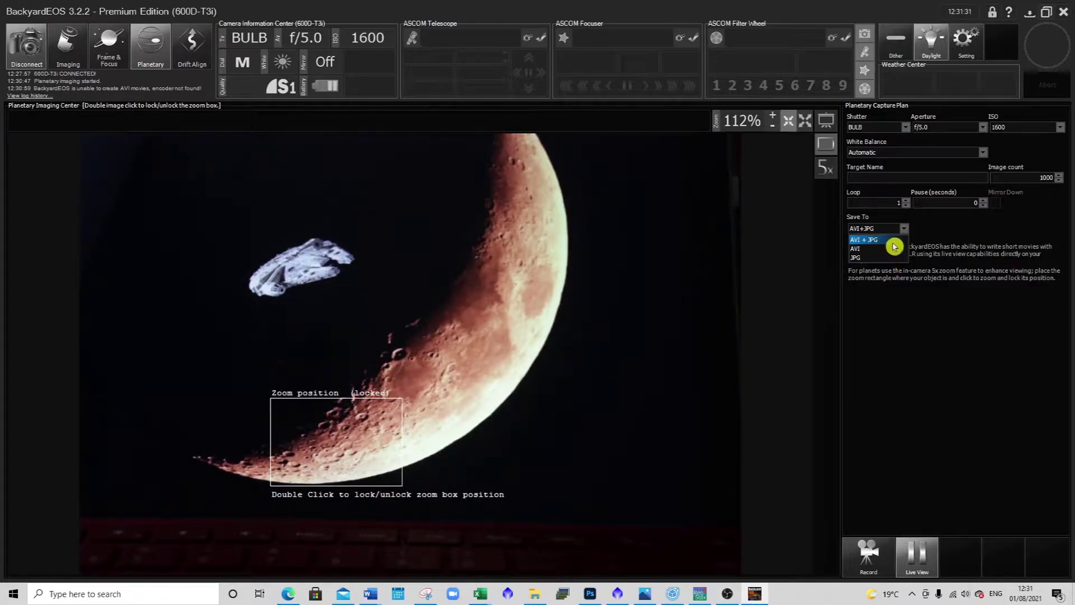
{"action": "left_click", "coordinate": [894, 241]}
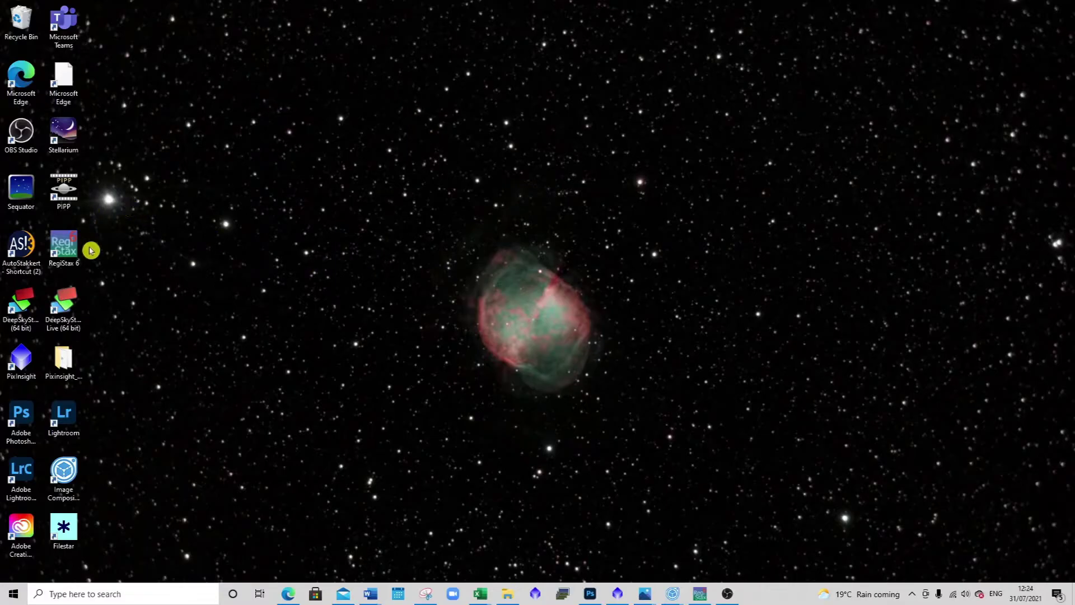
Move the PIPP, AutoStakkert, RegiStax 6, Image Composite Editor and Adobe Photoshop shortcuts into the open middle area of the desktop
{"action": "left_click_drag", "start_coordinate": [66, 192], "coordinate": [359, 187]}
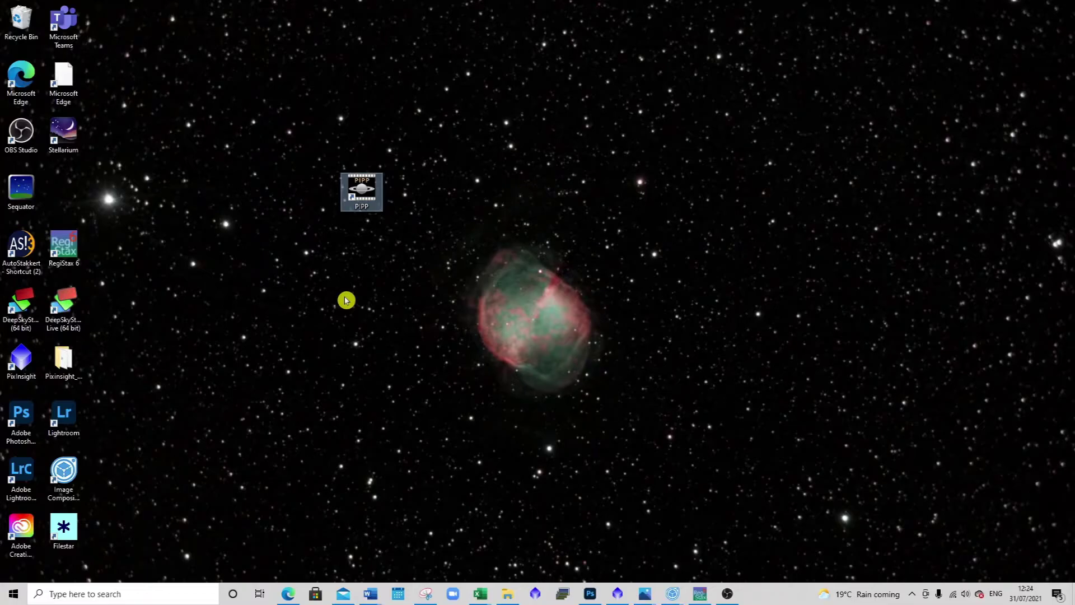
{"action": "left_click_drag", "start_coordinate": [21, 249], "coordinate": [675, 188]}
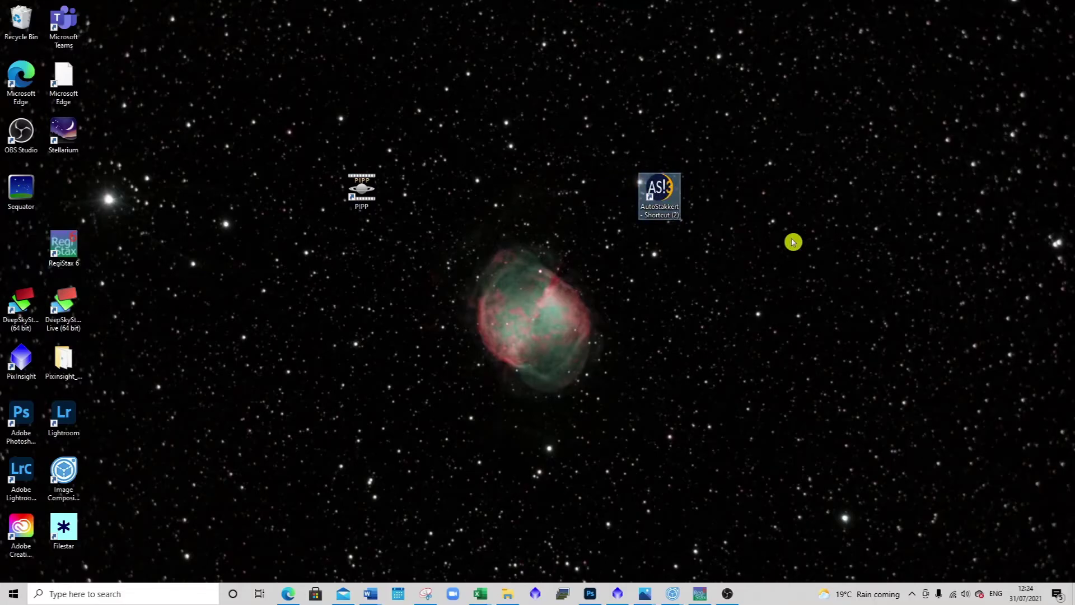
{"action": "left_click_drag", "start_coordinate": [63, 249], "coordinate": [357, 311]}
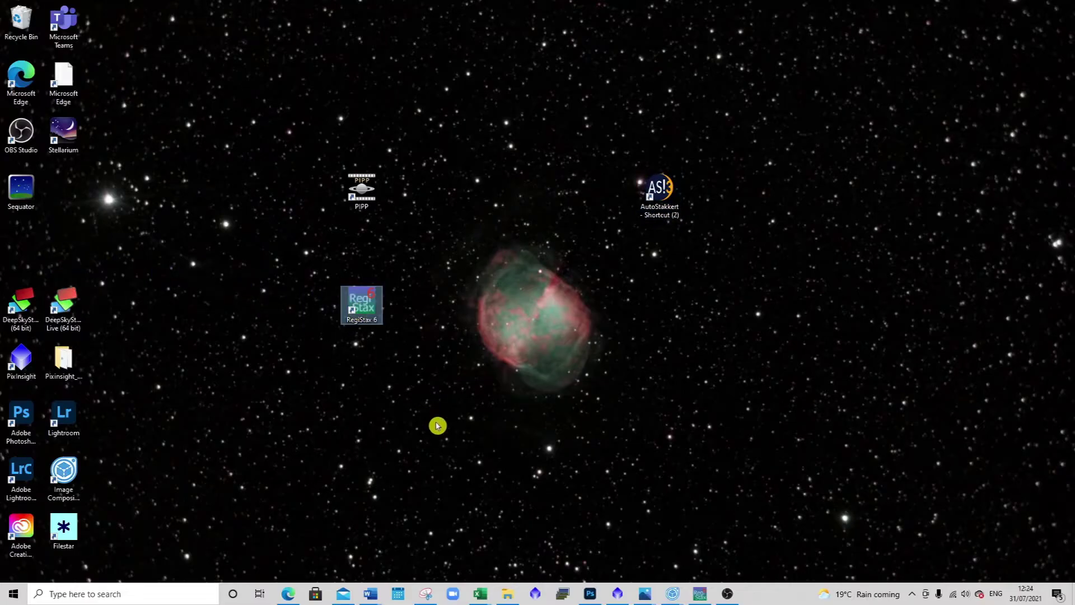
{"action": "left_click_drag", "start_coordinate": [64, 471], "coordinate": [678, 299]}
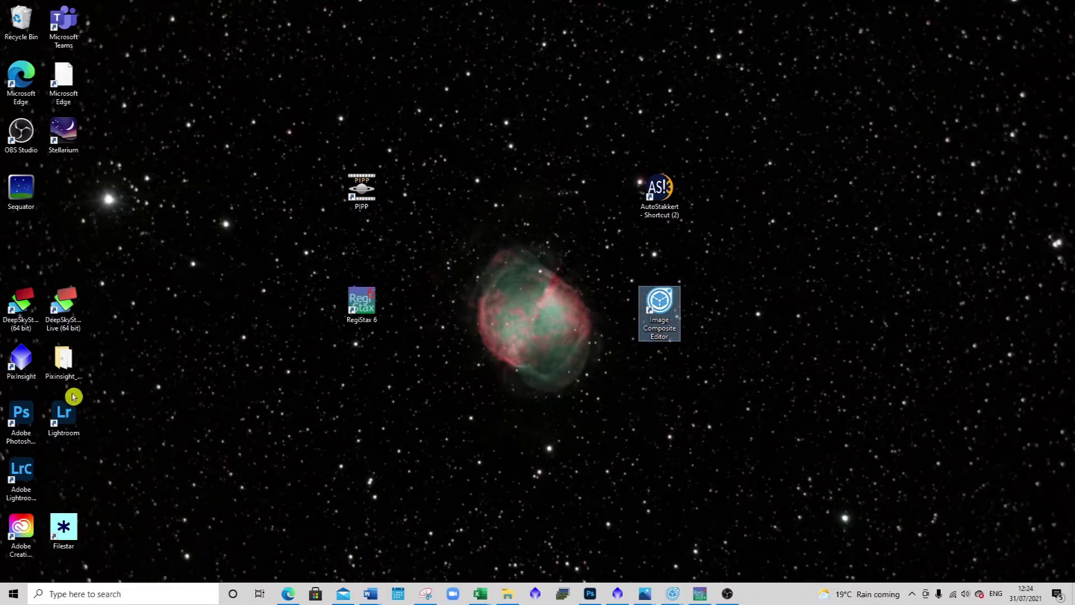
{"action": "left_click_drag", "start_coordinate": [20, 423], "coordinate": [535, 460]}
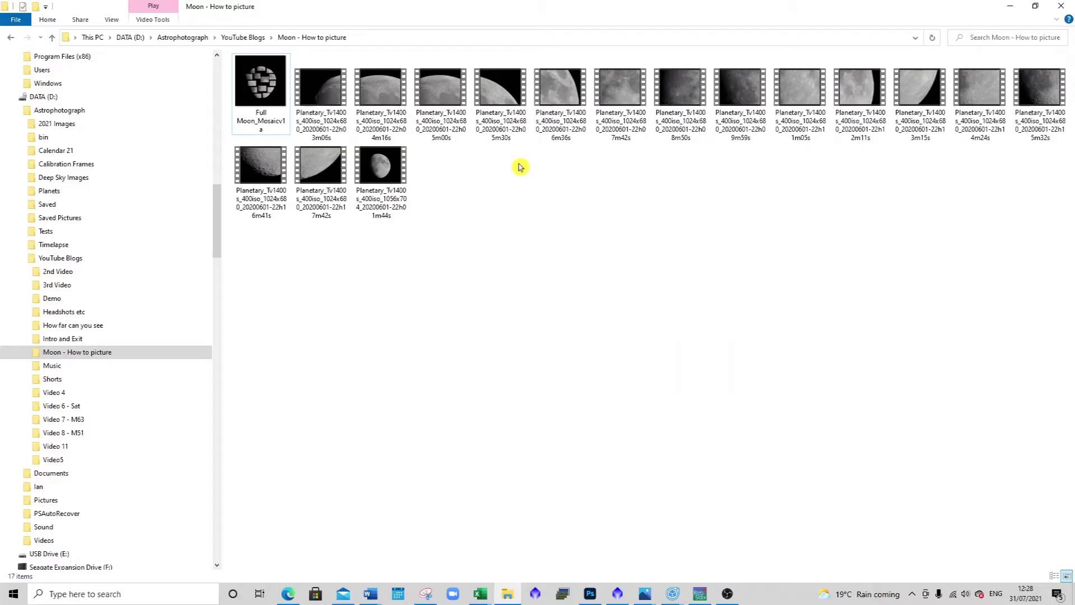
Play the whole-Moon video ending in 22h01m44s from the "Moon - How to picture" folder, and close the player
{"action": "double_click", "coordinate": [380, 165]}
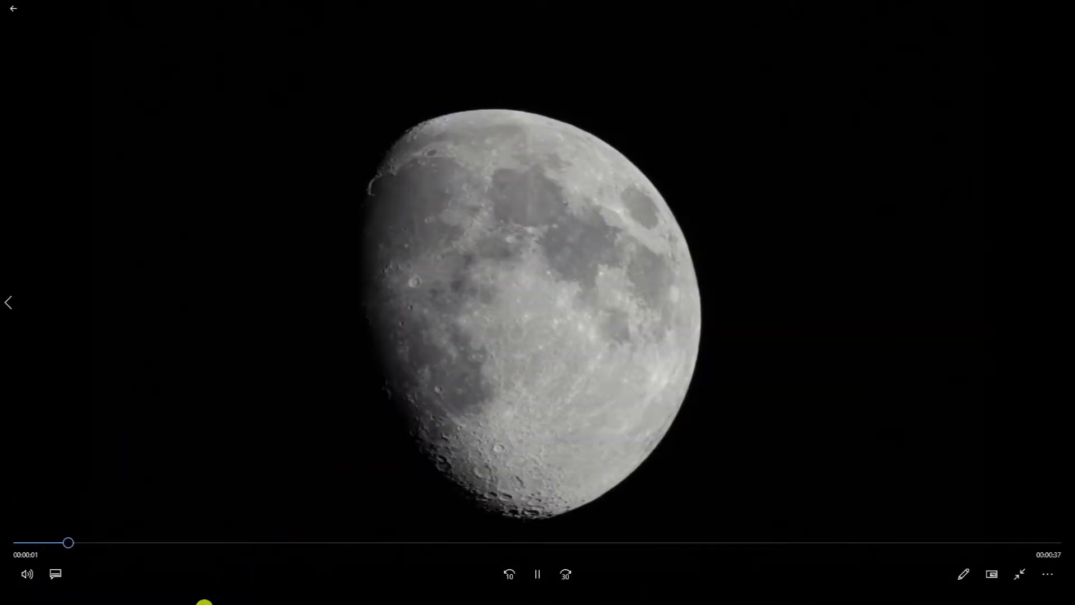
{"action": "mouse_move", "coordinate": [204, 603]}
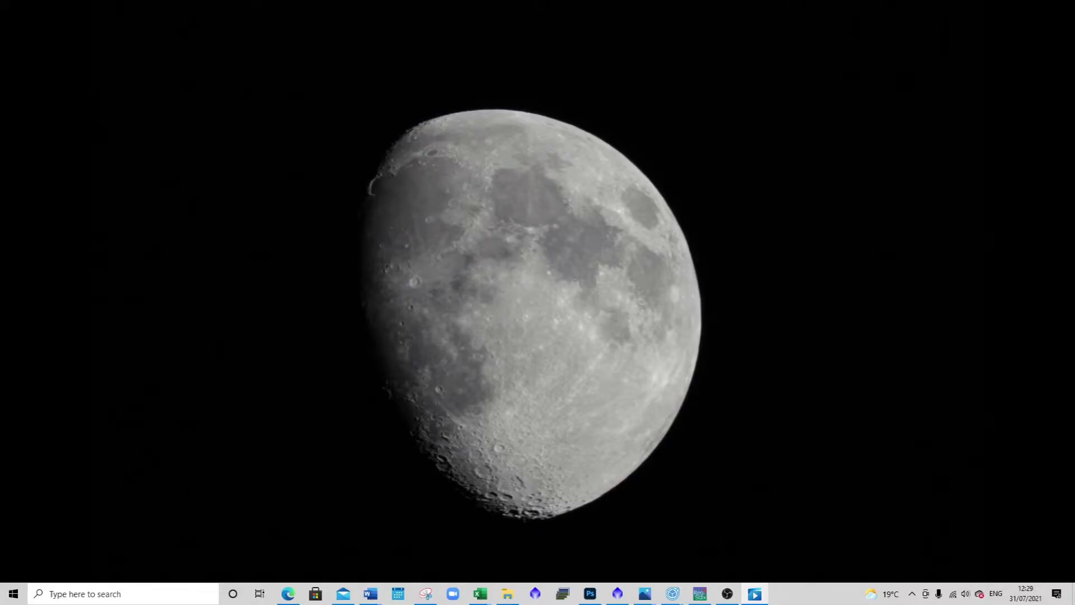
{"action": "mouse_move", "coordinate": [231, 582]}
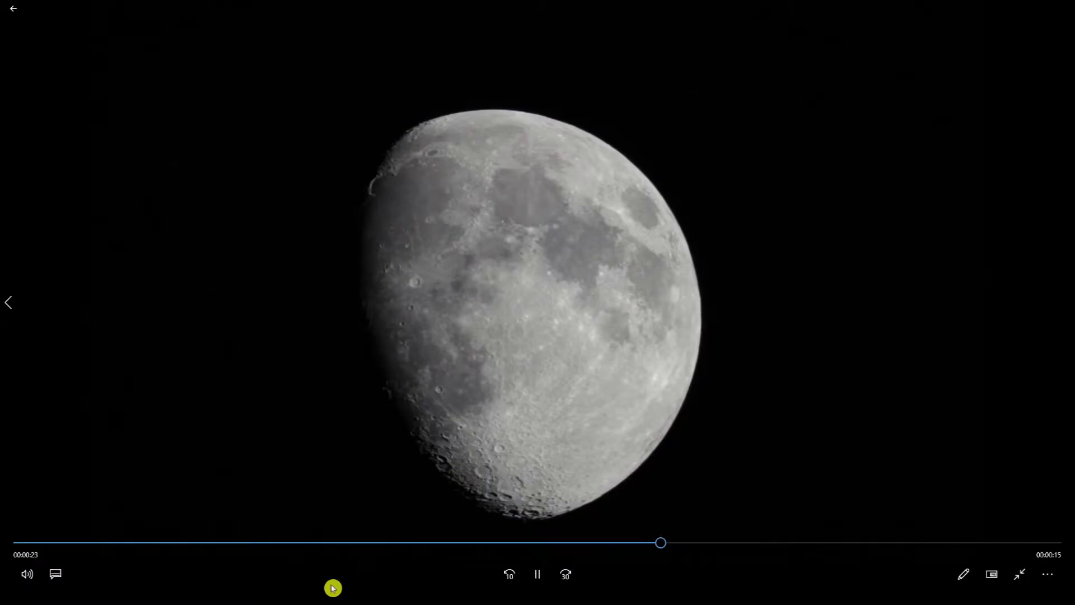
{"action": "mouse_move", "coordinate": [347, 602]}
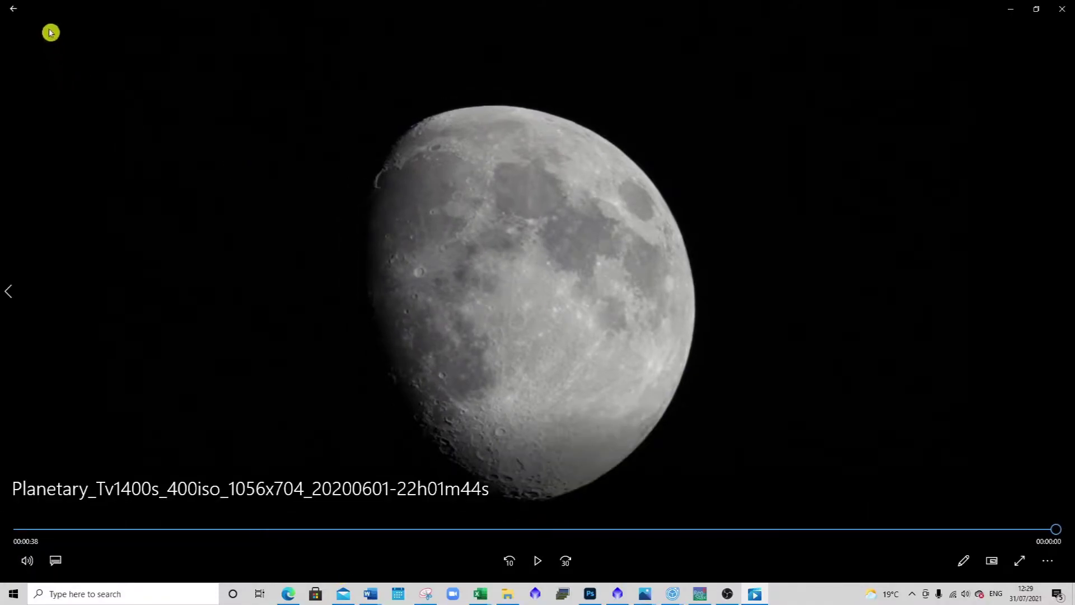
{"action": "left_click", "coordinate": [17, 13]}
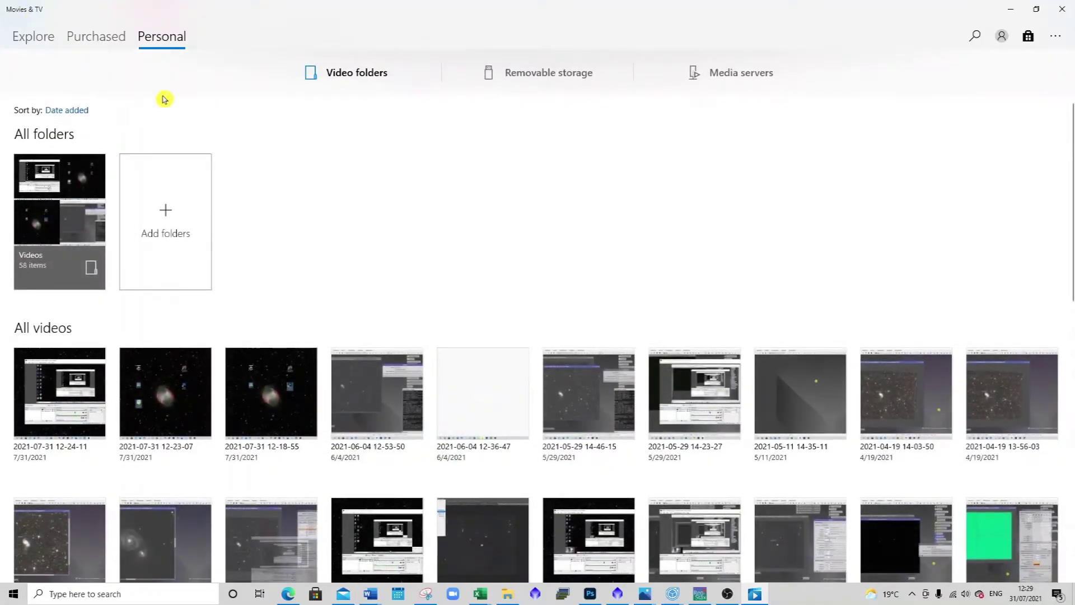
{"action": "left_click", "coordinate": [1057, 14]}
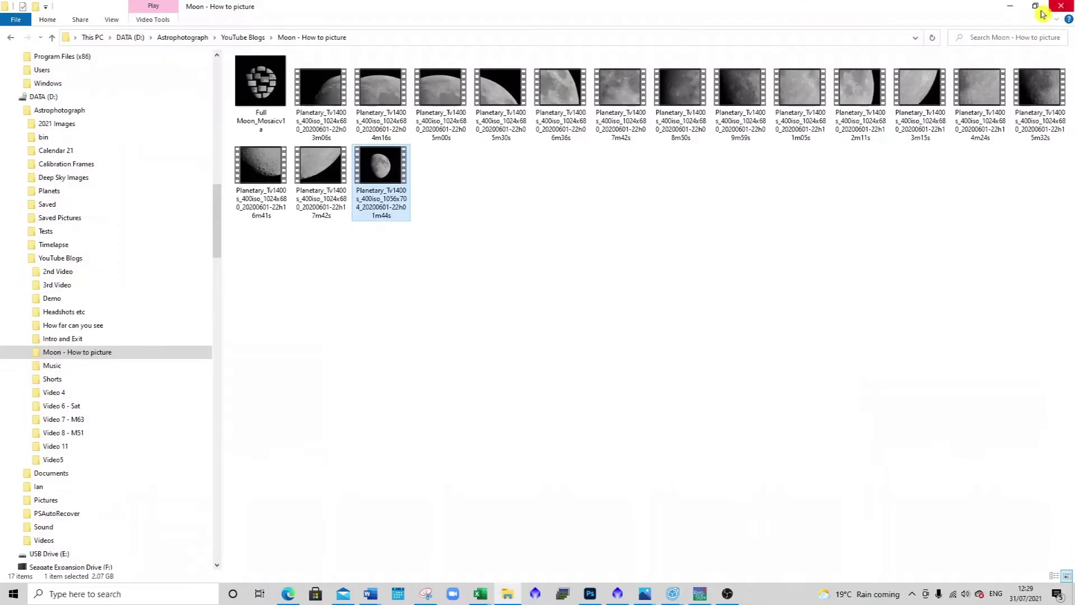
Play the close-up Moon video ending in 22h03m06s to examine the lunar edge, and leave the player
{"action": "double_click", "coordinate": [328, 106]}
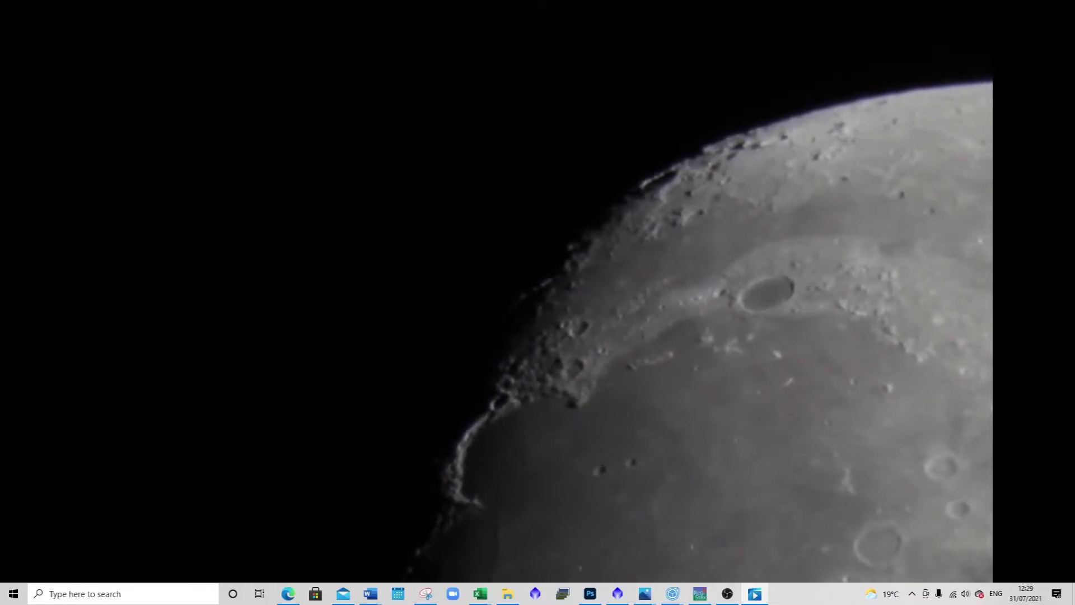
{"action": "mouse_move", "coordinate": [523, 446]}
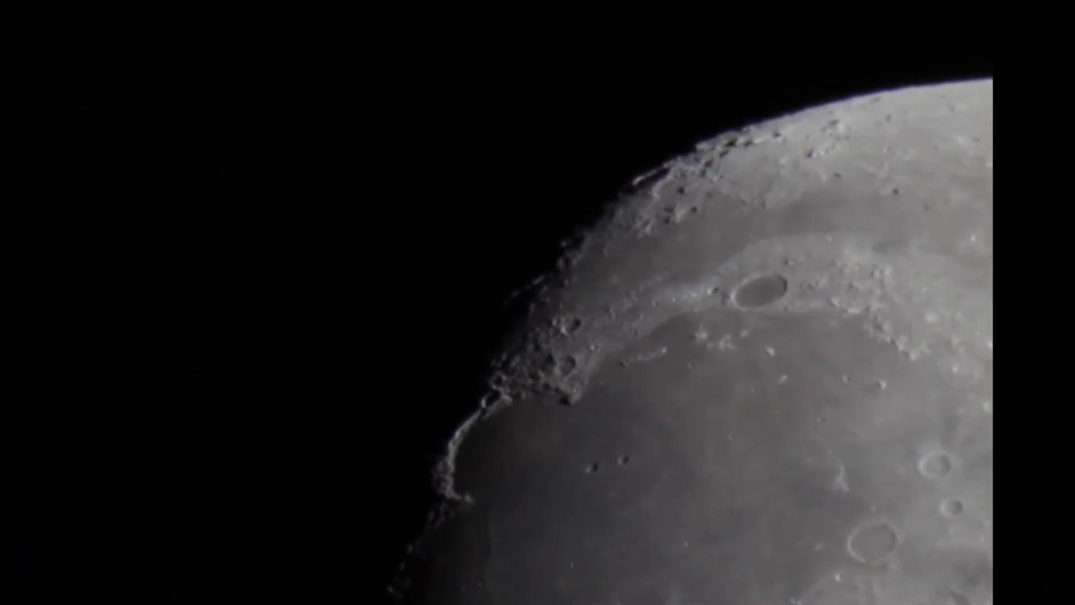
{"action": "mouse_move", "coordinate": [329, 200]}
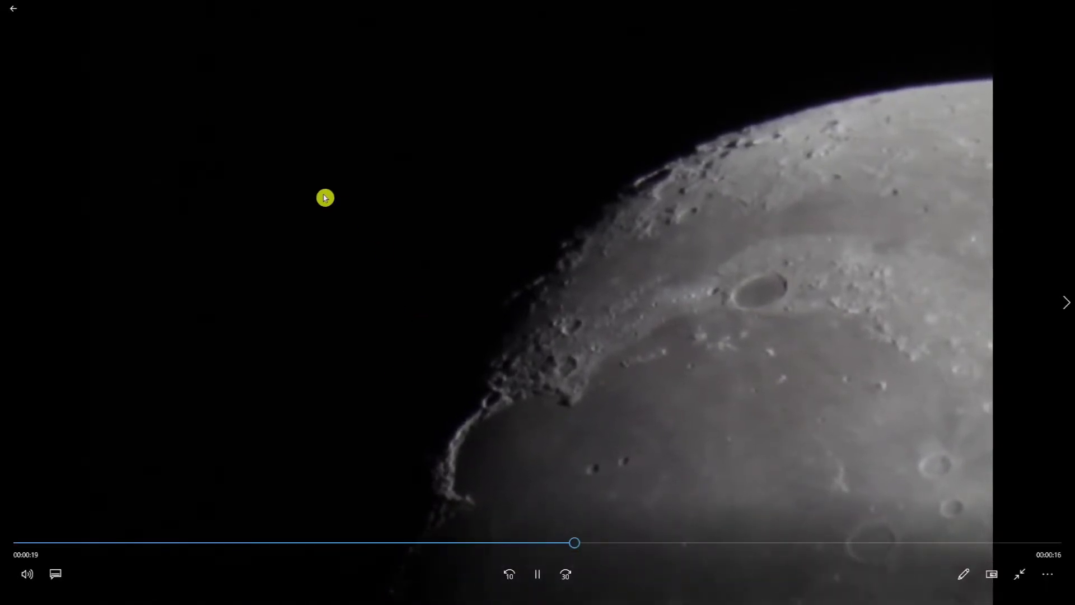
{"action": "left_click", "coordinate": [13, 11]}
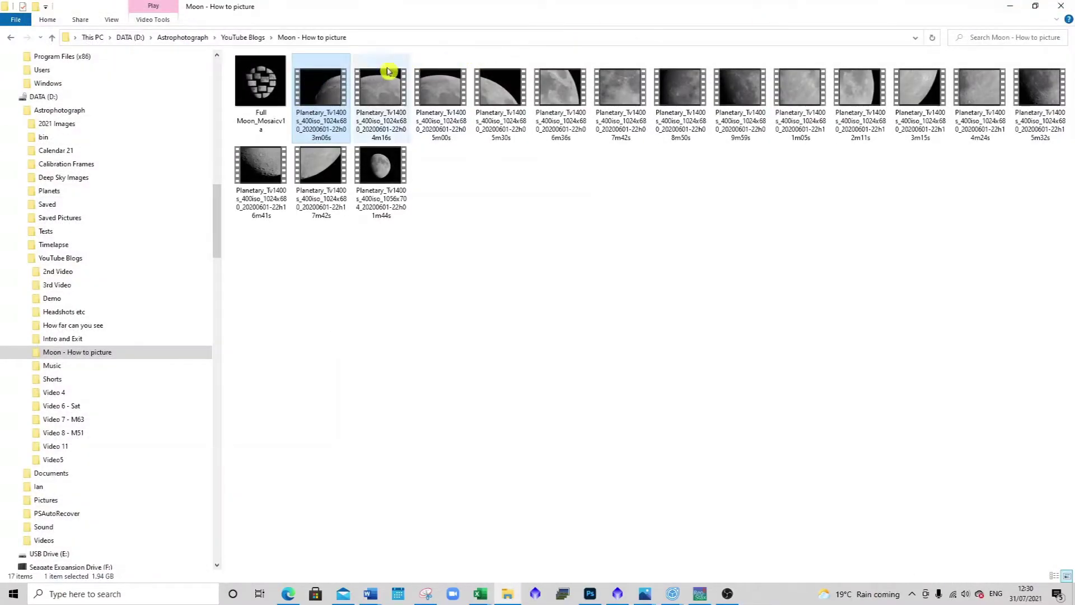
Play the Moon video ending in 22h04m16s from the "Moon - How to picture" folder, and close the player
{"action": "double_click", "coordinate": [378, 88]}
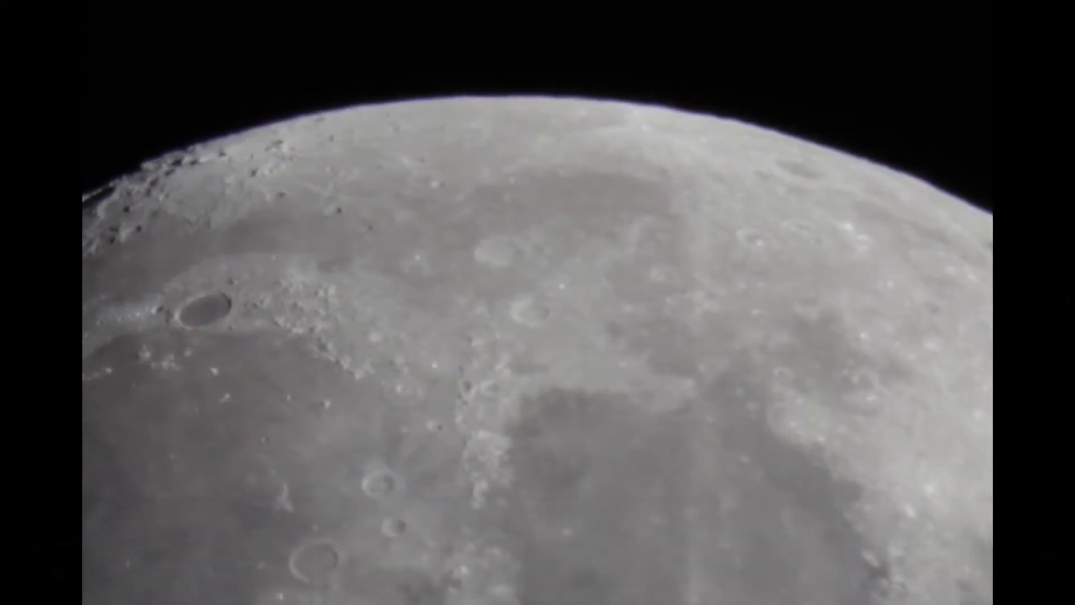
{"action": "mouse_move", "coordinate": [428, 600]}
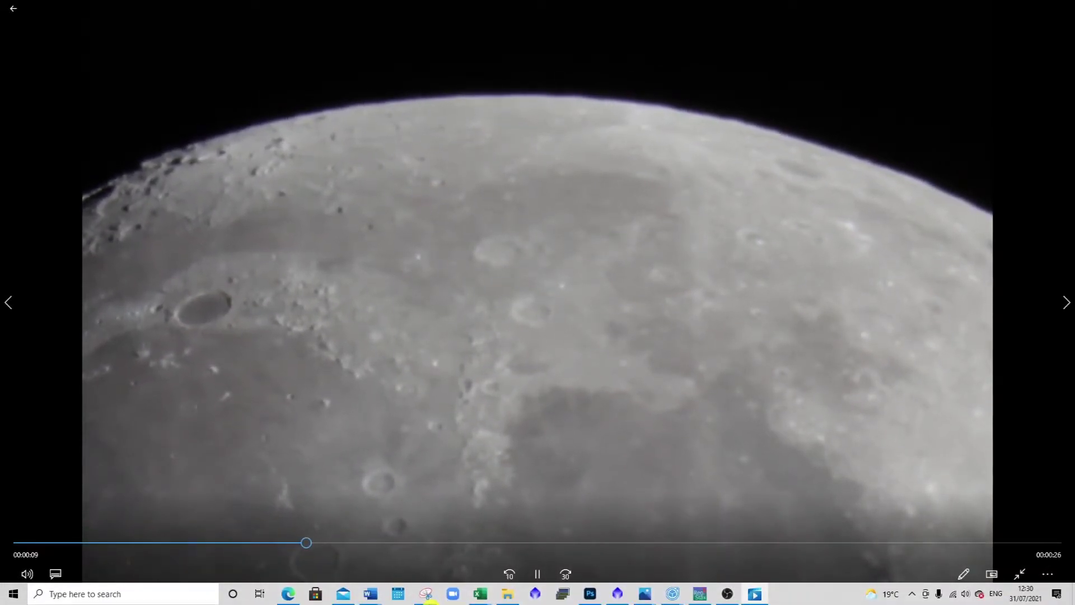
{"action": "left_click", "coordinate": [16, 16]}
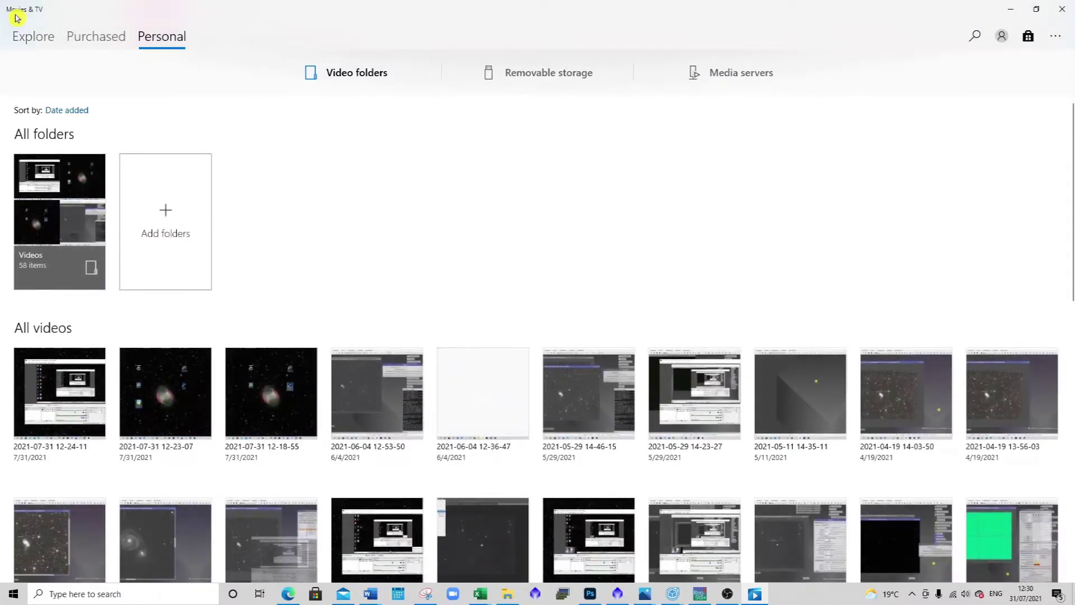
{"action": "left_click", "coordinate": [1063, 9]}
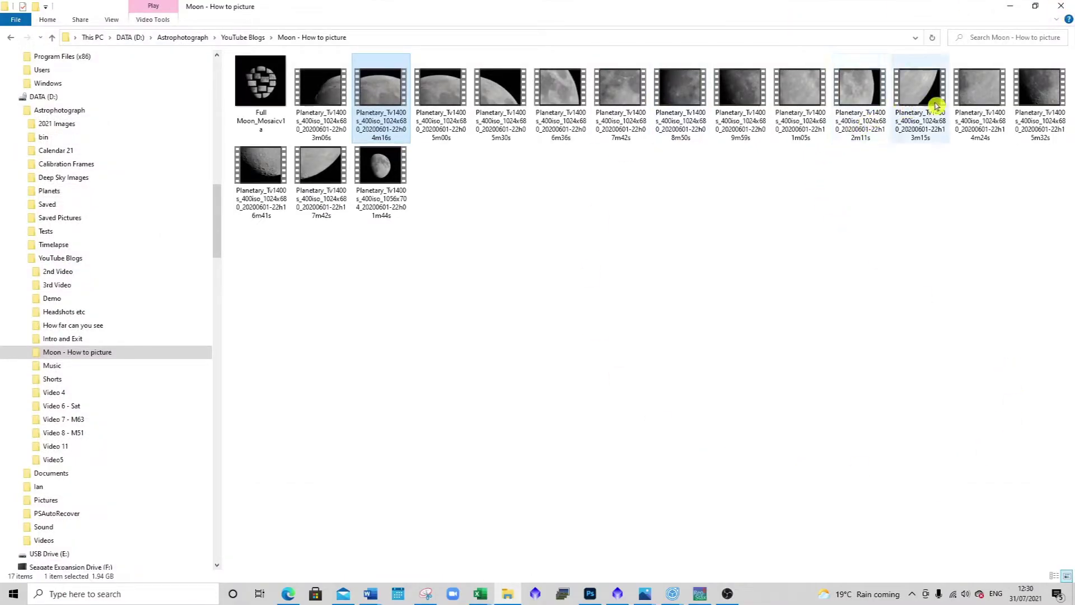
Play the Moon video ending in 22h16m41s to examine the craters along the shadowed edge
{"action": "double_click", "coordinate": [255, 167]}
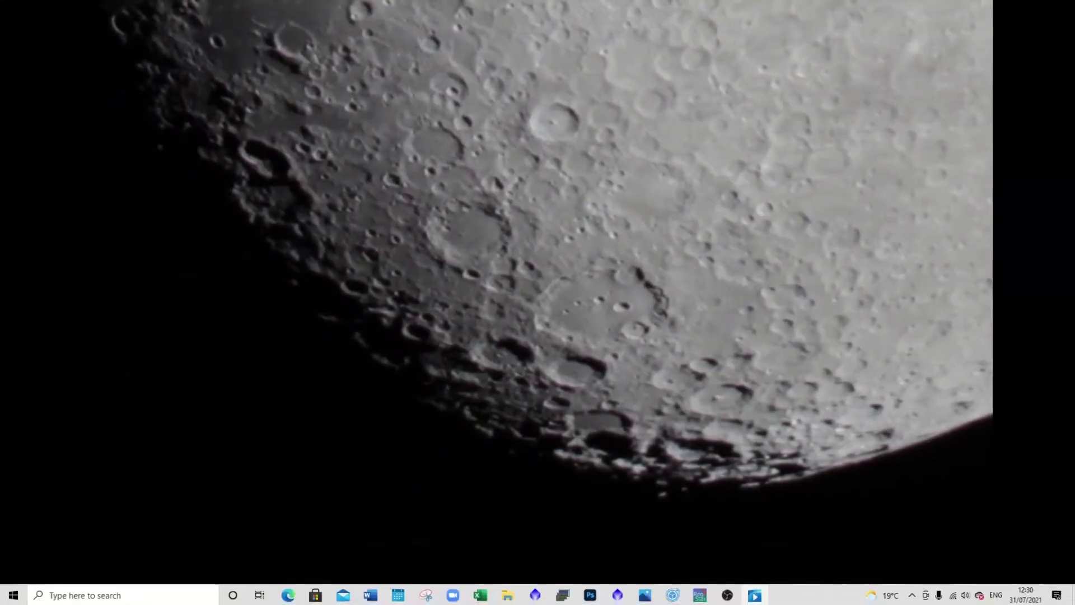
{"action": "mouse_move", "coordinate": [604, 549]}
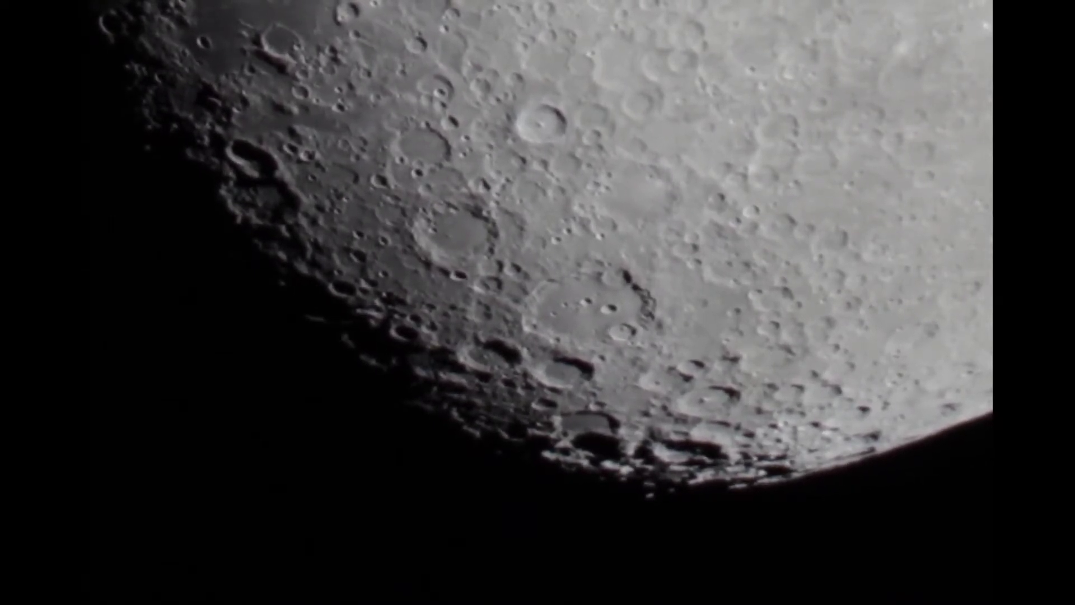
Launch RegiStax 6 from the desktop and load the whole-Moon video ending in 22h01m44s from the "Moon - How to picture" folder
{"action": "double_click", "coordinate": [63, 246]}
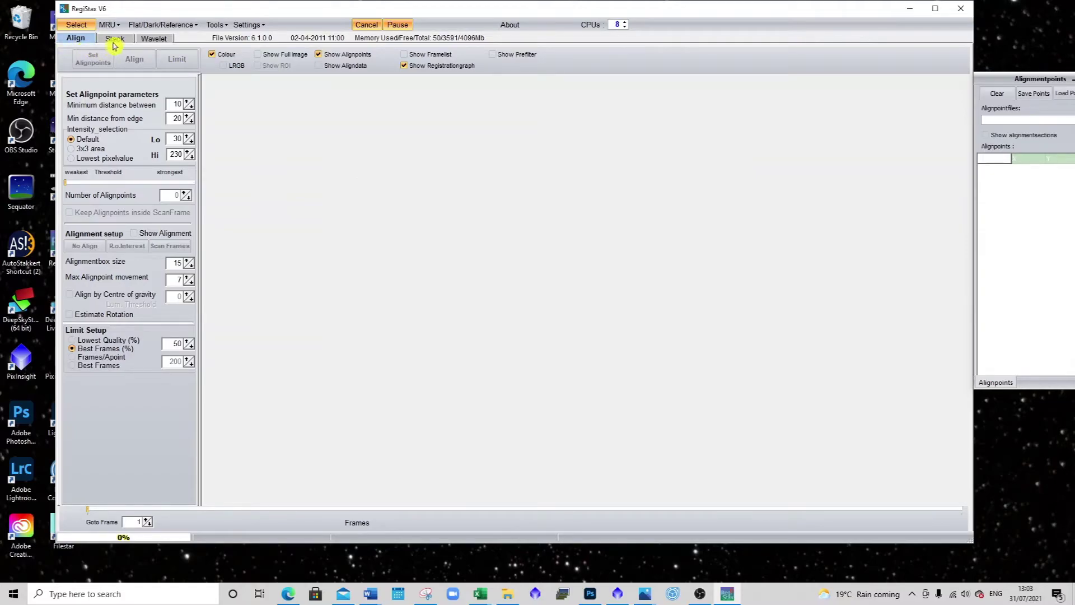
{"action": "left_click", "coordinate": [72, 25]}
{"action": "scroll", "coordinate": [308, 288], "scroll_direction": "down", "scroll_amount": 3}
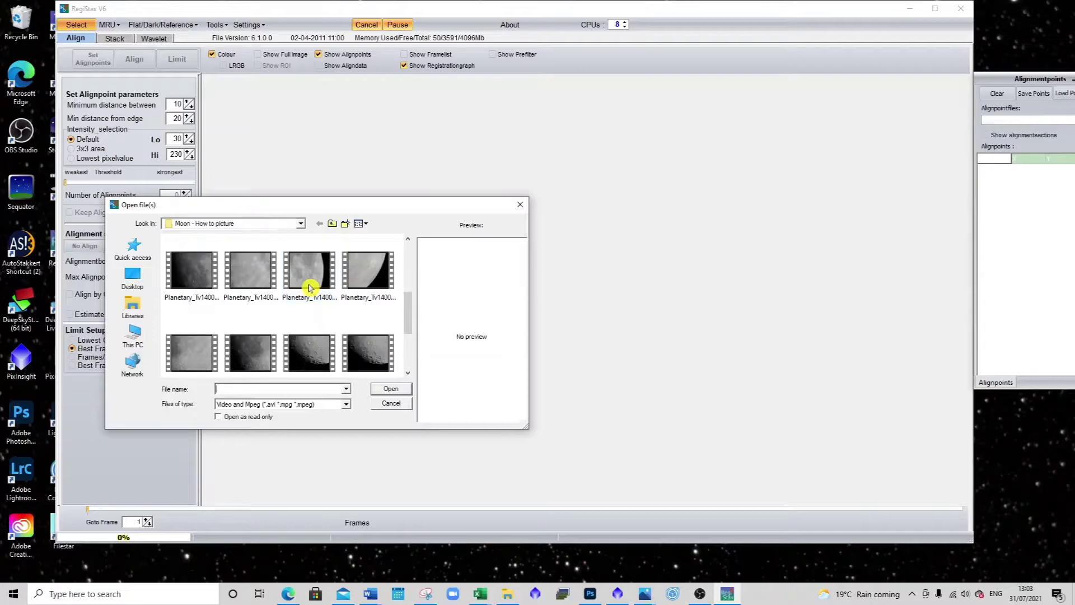
{"action": "left_click", "coordinate": [242, 324]}
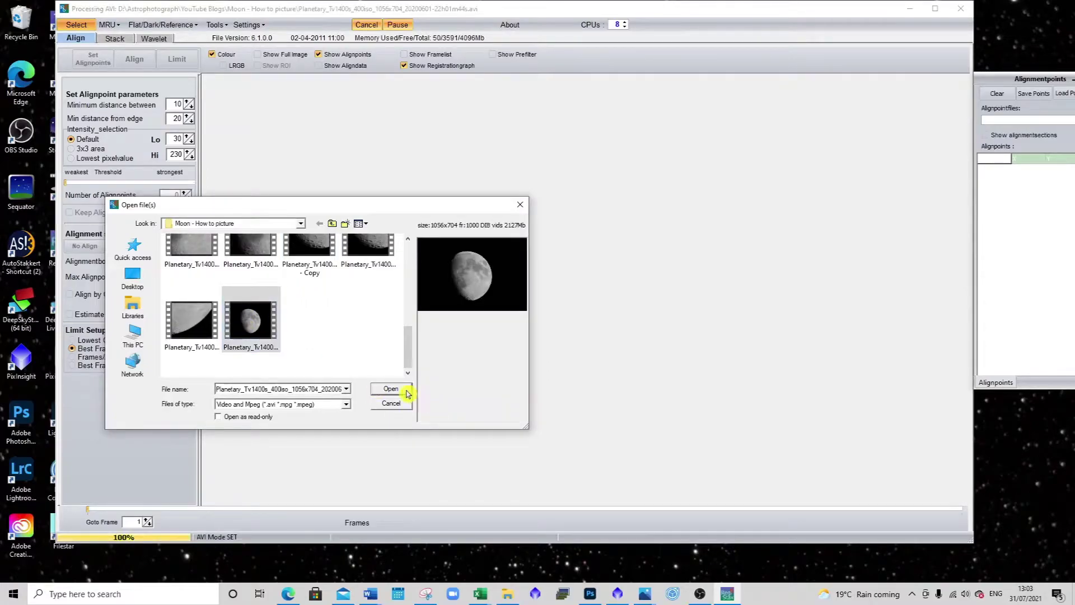
{"action": "left_click", "coordinate": [392, 389]}
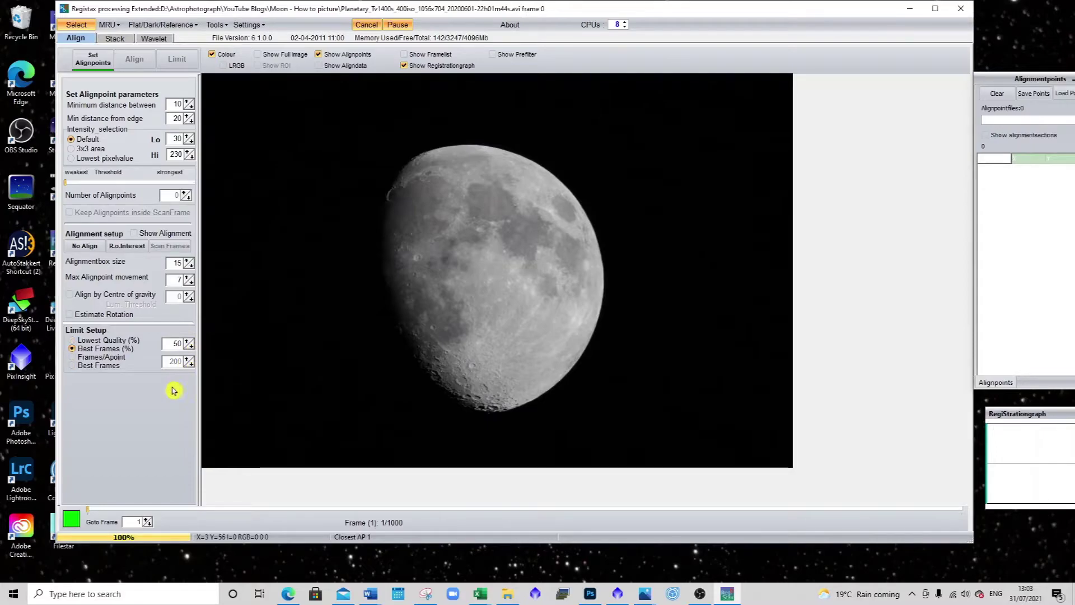
Generate alignment points across the Moon with the default settings and add extra points by hand in the sparsely covered areas
{"action": "left_click", "coordinate": [95, 65]}
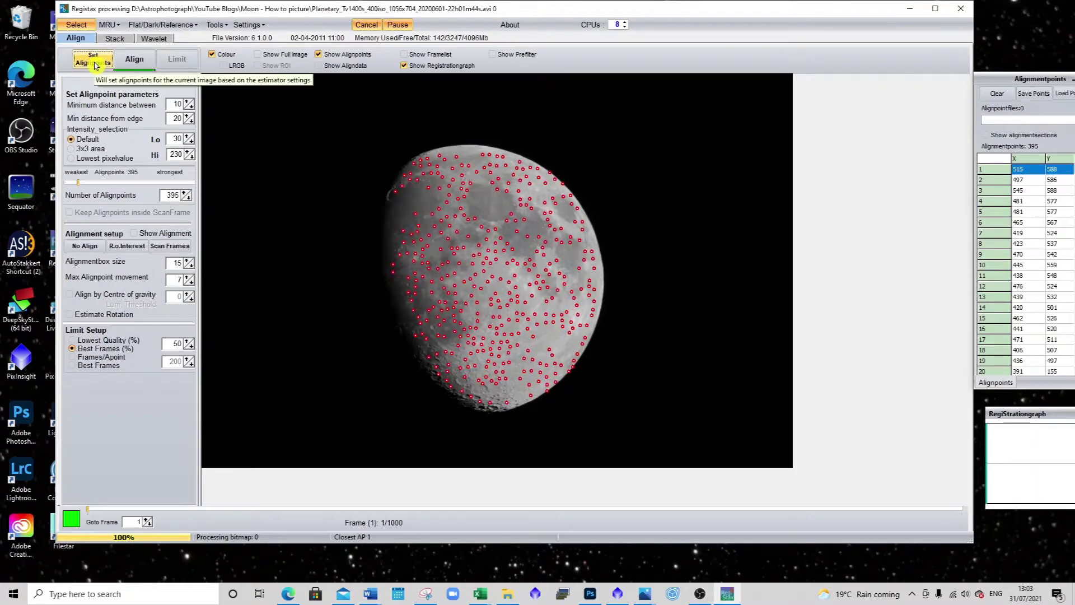
{"action": "left_click", "coordinate": [400, 195]}
{"action": "left_click", "coordinate": [407, 191]}
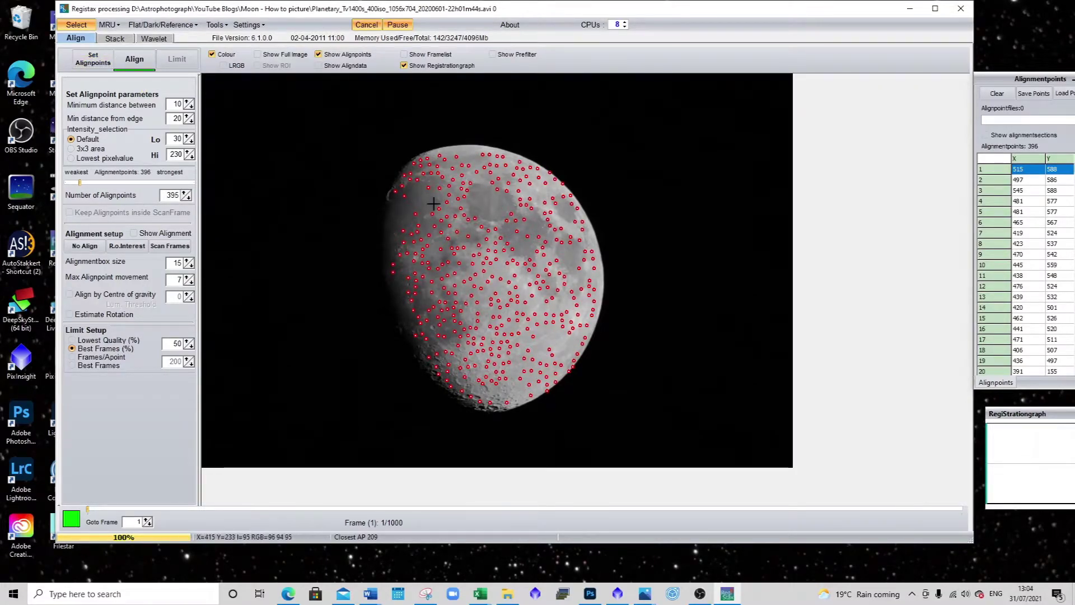
{"action": "left_click", "coordinate": [416, 204]}
{"action": "left_click", "coordinate": [423, 212]}
{"action": "left_click", "coordinate": [450, 212]}
{"action": "left_click", "coordinate": [491, 196]}
{"action": "left_click", "coordinate": [478, 161]}
{"action": "left_click", "coordinate": [486, 189]}
{"action": "left_click", "coordinate": [518, 187]}
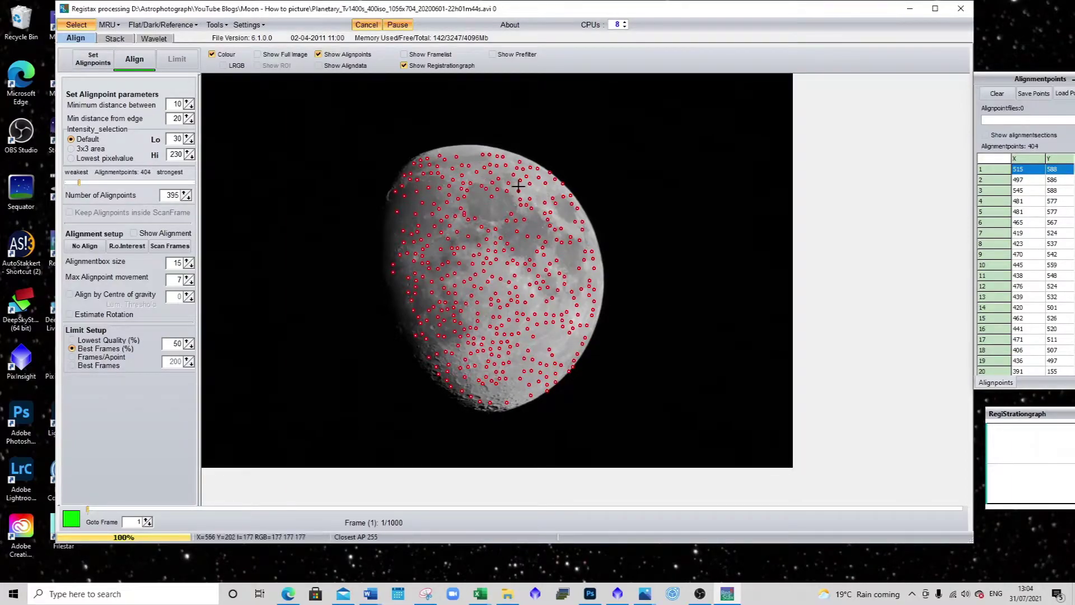
{"action": "left_click", "coordinate": [493, 166]}
{"action": "left_click", "coordinate": [483, 157]}
{"action": "left_click", "coordinate": [465, 149]}
{"action": "left_click", "coordinate": [448, 151]}
{"action": "left_click", "coordinate": [543, 204]}
{"action": "left_click", "coordinate": [556, 336]}
{"action": "left_click", "coordinate": [555, 330]}
{"action": "left_click", "coordinate": [577, 263]}
{"action": "left_click", "coordinate": [573, 259]}
{"action": "left_click", "coordinate": [568, 255]}
{"action": "left_click", "coordinate": [482, 302]}
{"action": "left_click", "coordinate": [482, 289]}
{"action": "left_click", "coordinate": [491, 294]}
{"action": "left_click", "coordinate": [485, 282]}
{"action": "left_click", "coordinate": [492, 252]}
{"action": "left_click", "coordinate": [498, 212]}
{"action": "left_click", "coordinate": [476, 203]}
{"action": "left_click", "coordinate": [496, 220]}
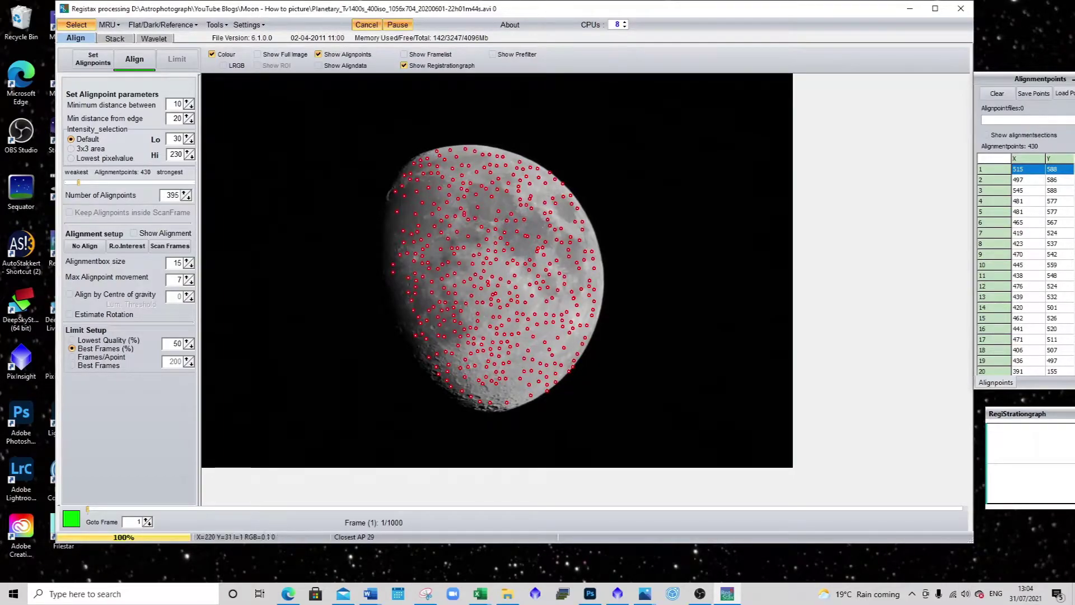
Align the video frames, limit them to the best 50%, and stack them with the default stacking options
{"action": "left_click", "coordinate": [135, 60]}
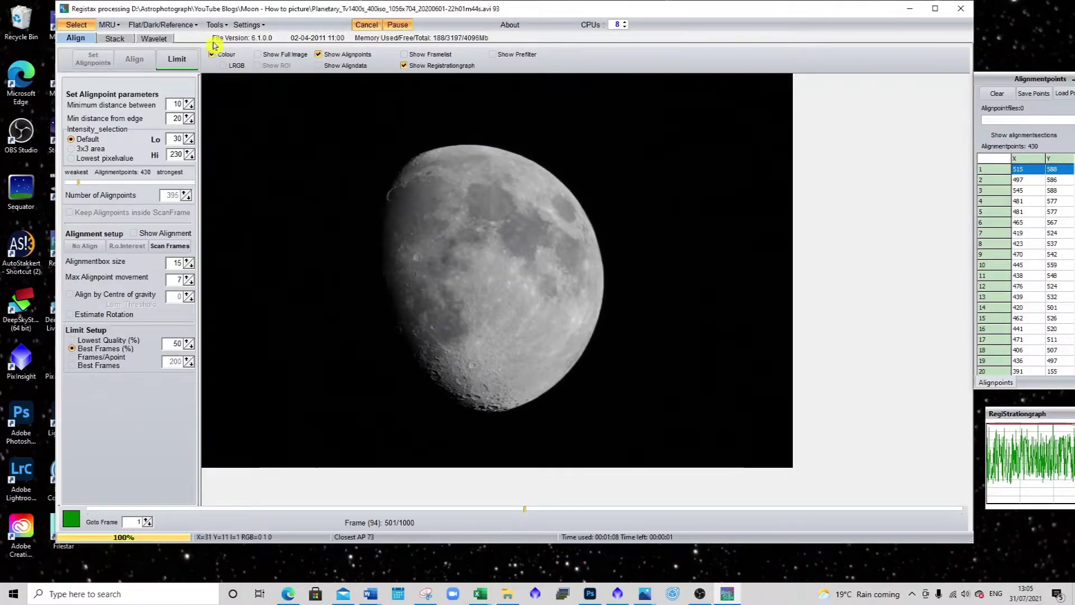
{"action": "left_click", "coordinate": [183, 67]}
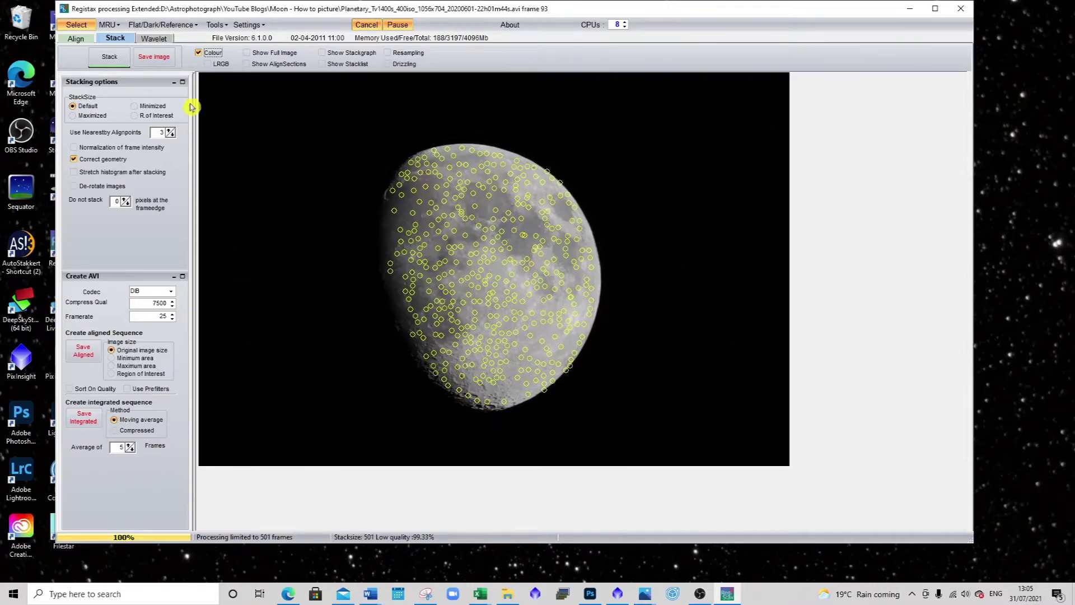
{"action": "left_click", "coordinate": [110, 60]}
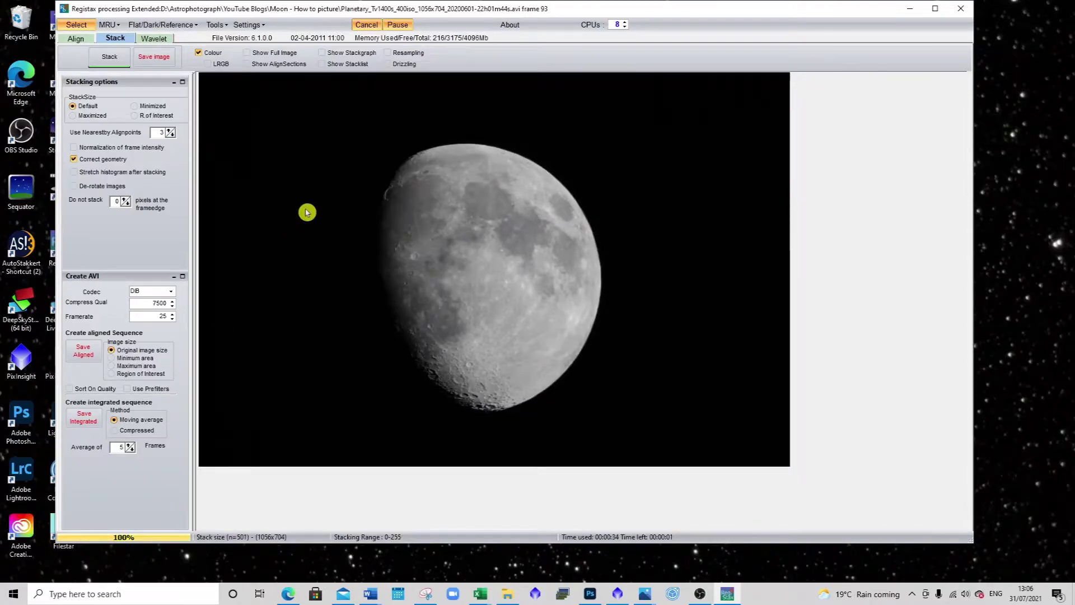
Magnify the cratered lower part of the stacked Moon and set wavelet layer 1 to 16.5 with sharpening at 0.100
{"action": "left_click", "coordinate": [158, 37]}
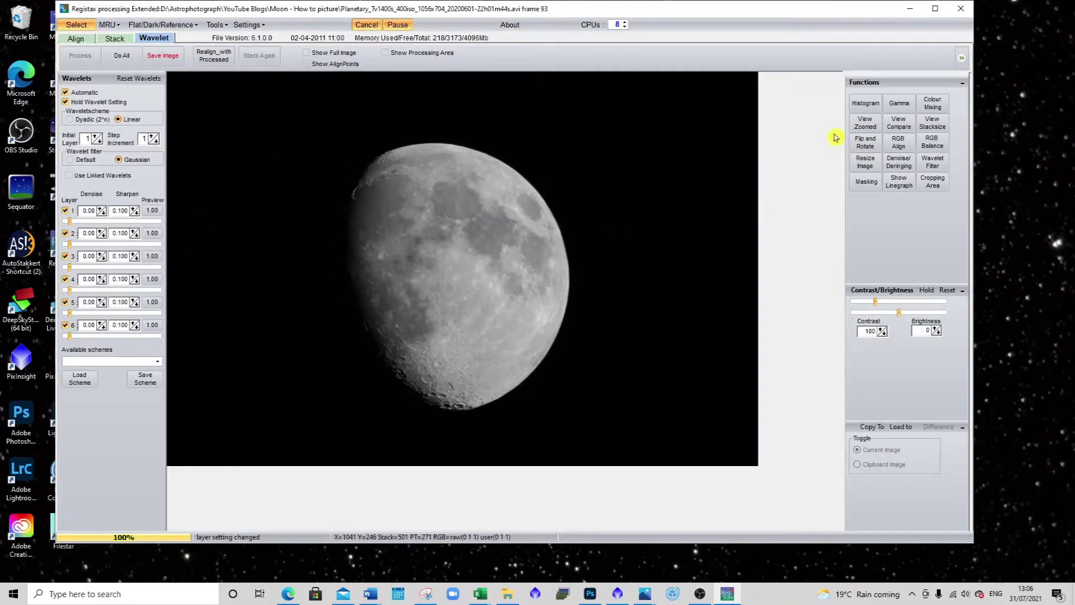
{"action": "left_click", "coordinate": [866, 123]}
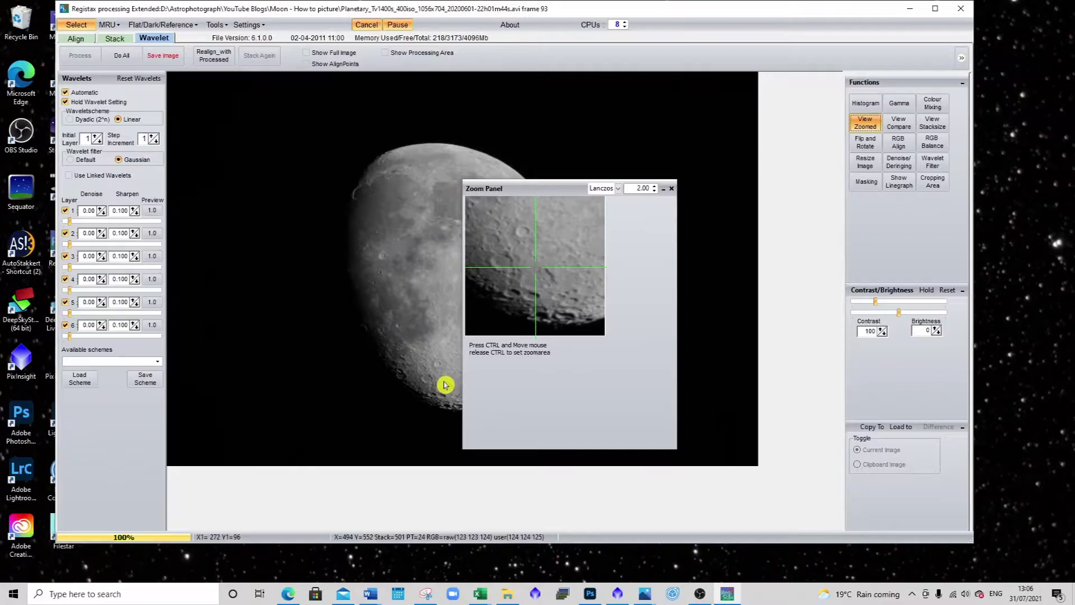
{"action": "left_click", "coordinate": [132, 209]}
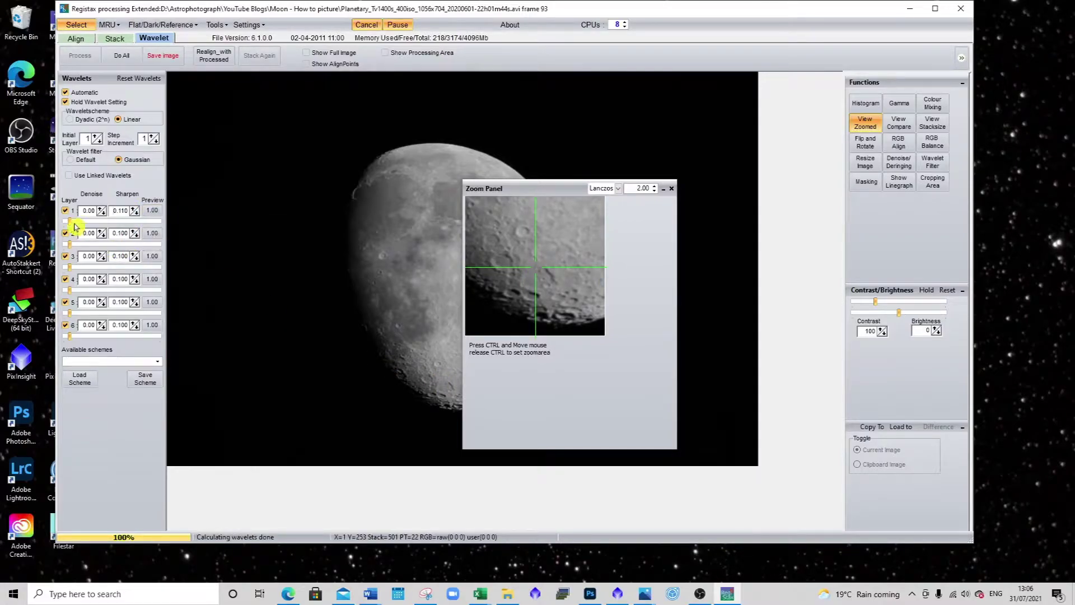
{"action": "left_click_drag", "start_coordinate": [70, 222], "coordinate": [87, 221]}
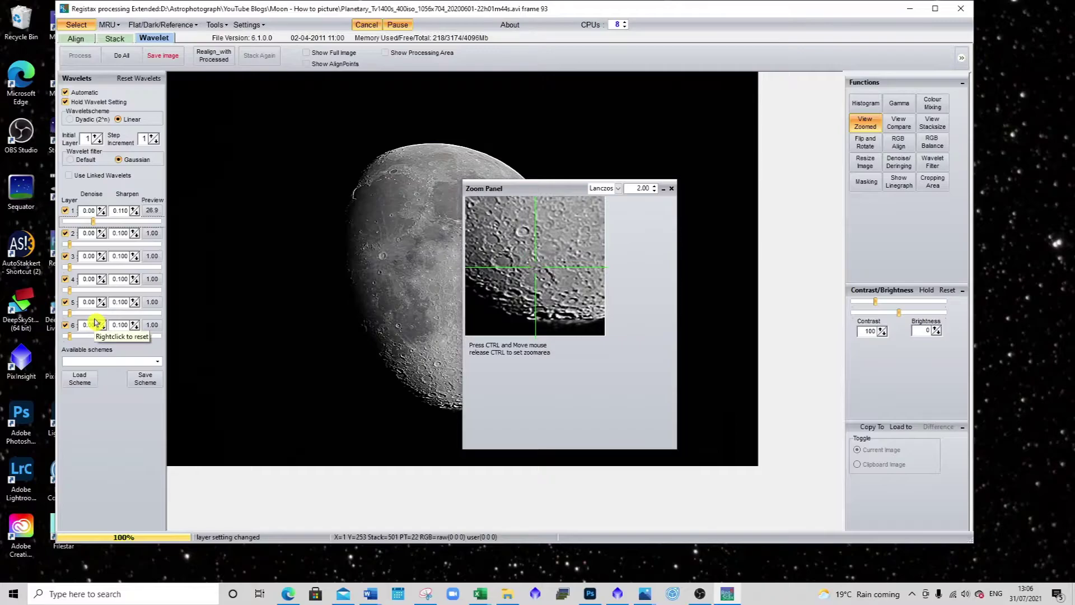
{"action": "left_click", "coordinate": [135, 211]}
{"action": "left_click", "coordinate": [136, 214]}
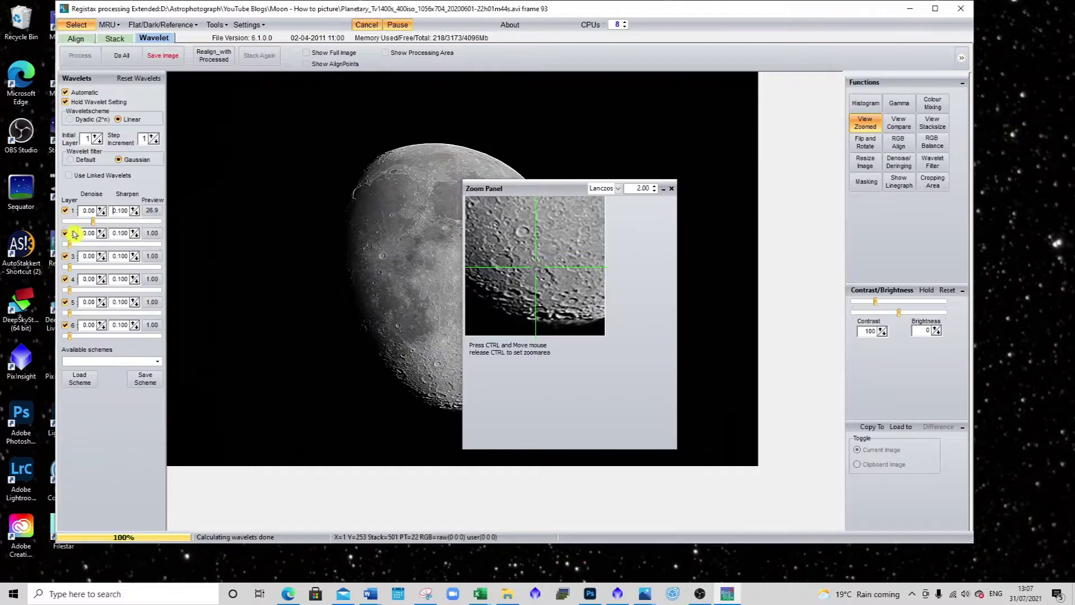
{"action": "left_click_drag", "start_coordinate": [92, 221], "coordinate": [84, 223]}
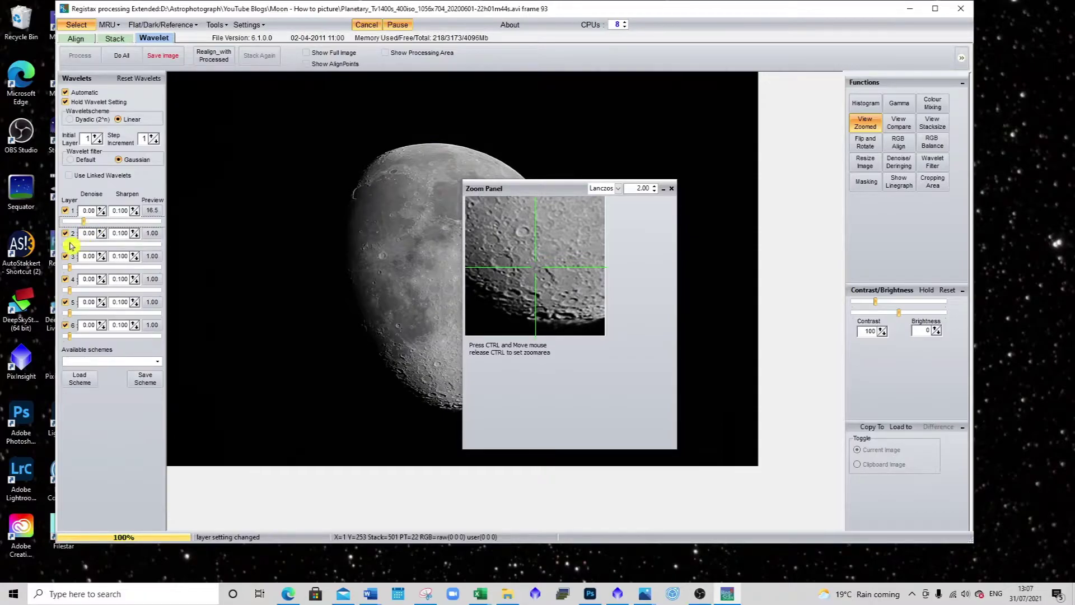
Set wavelet layer 2 to 0.5 and fine-tune wavelet layer 1 to 20.2
{"action": "left_click", "coordinate": [70, 245]}
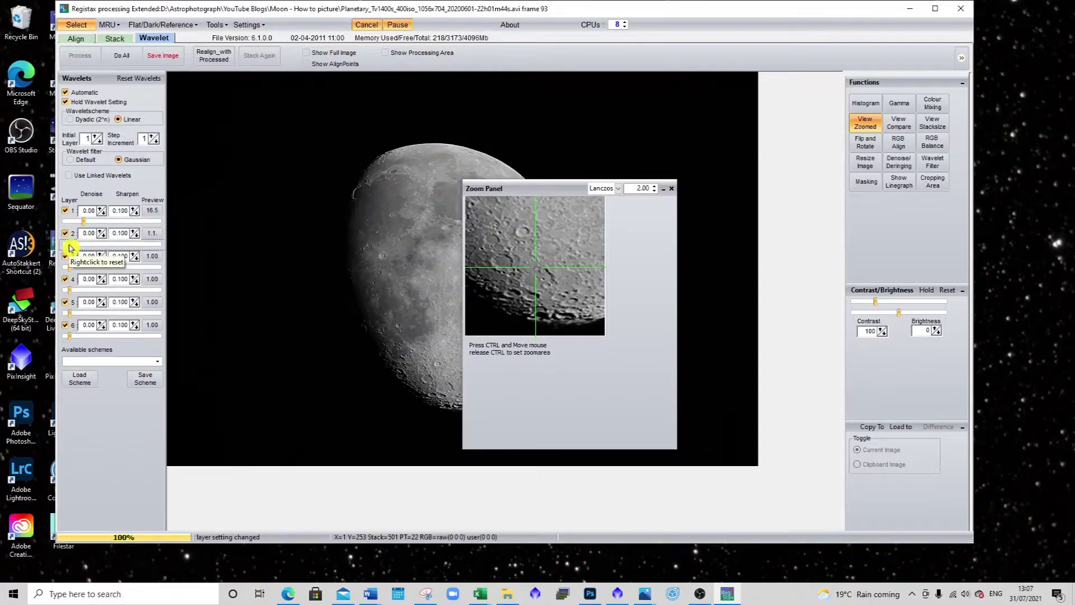
{"action": "left_click_drag", "start_coordinate": [70, 247], "coordinate": [70, 249]}
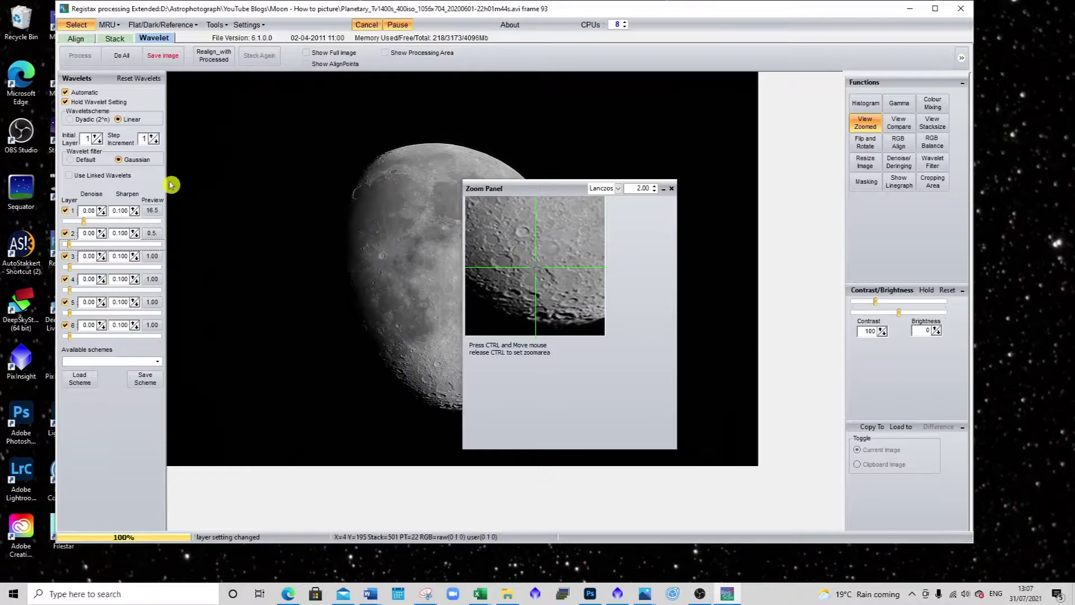
{"action": "left_click", "coordinate": [84, 224]}
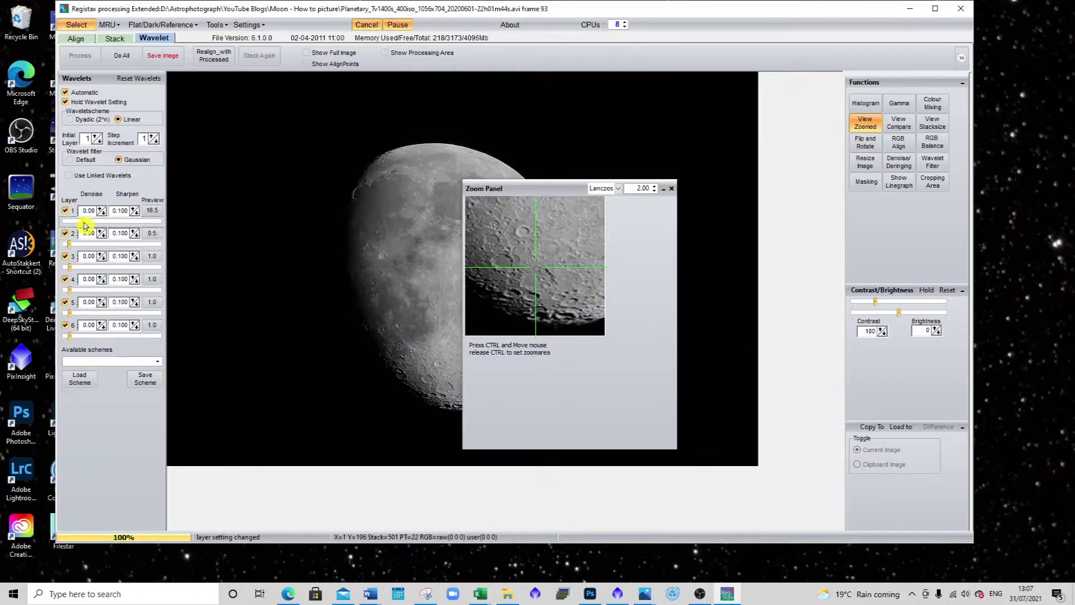
{"action": "scroll", "coordinate": [84, 225], "scroll_direction": "up", "scroll_amount": 2}
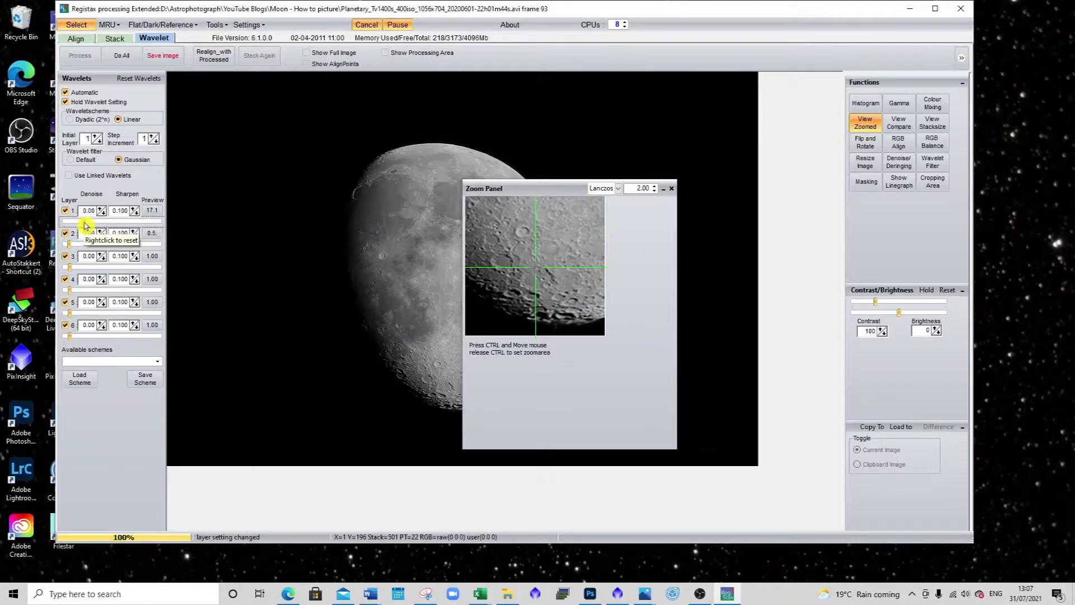
{"action": "scroll", "coordinate": [87, 225], "scroll_direction": "up", "scroll_amount": 2}
Apply the wavelet settings to the entire image, close the zoomed view, and save the result as the 16-bit TIFF "Full Moon"
{"action": "left_click", "coordinate": [119, 57]}
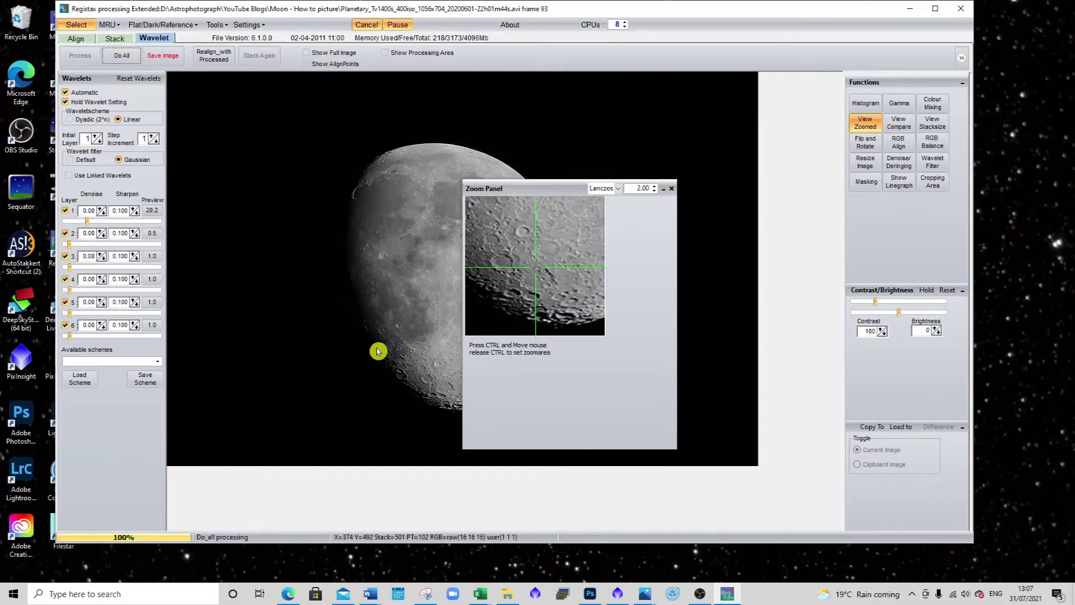
{"action": "left_click", "coordinate": [672, 188]}
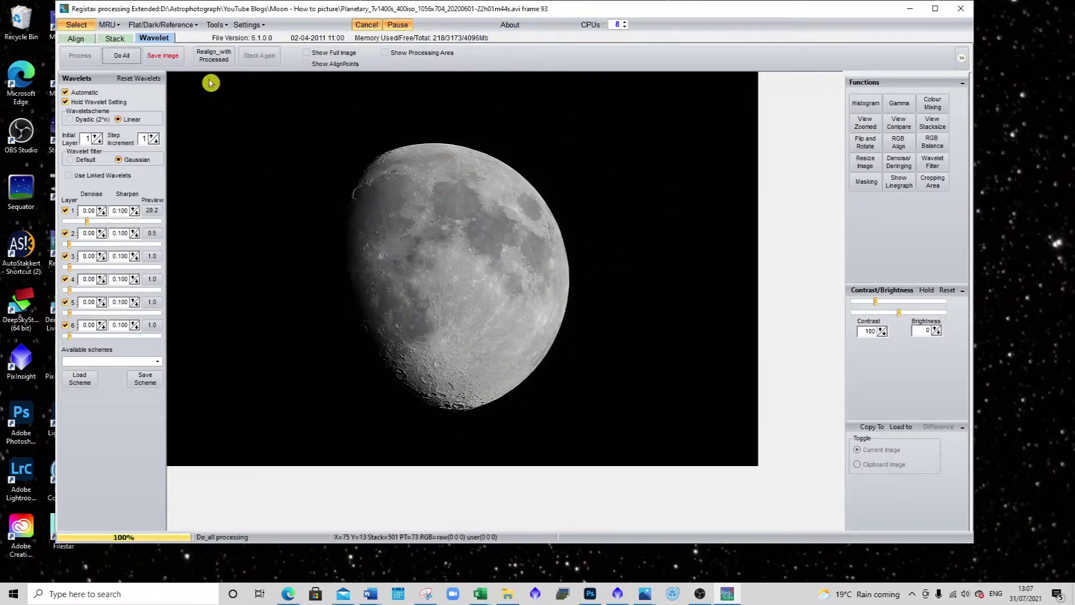
{"action": "left_click", "coordinate": [167, 59]}
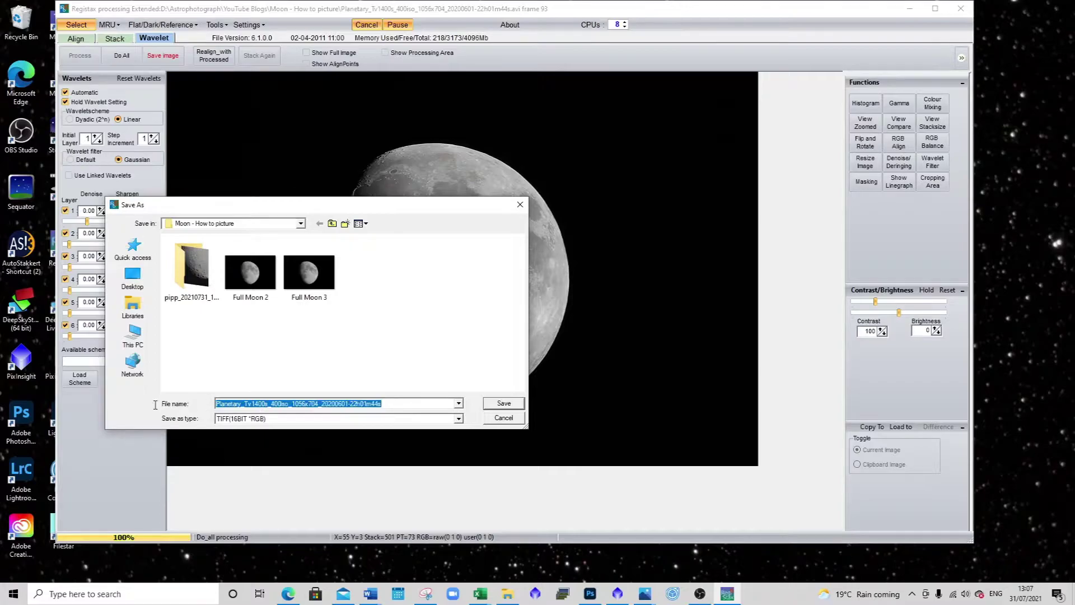
{"action": "type", "text": "Full Moon"}
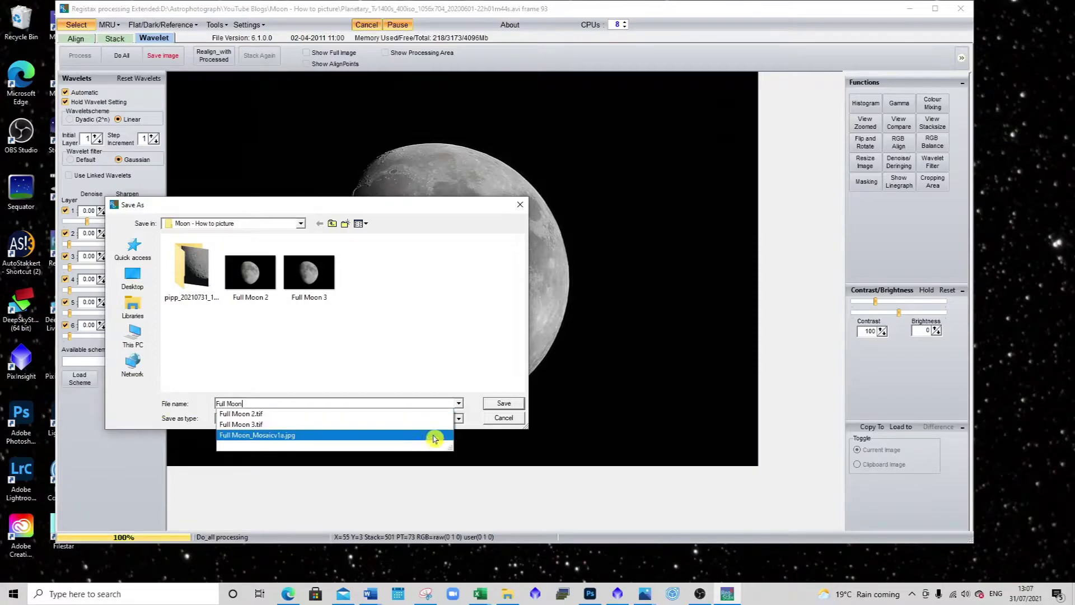
{"action": "left_click", "coordinate": [499, 403]}
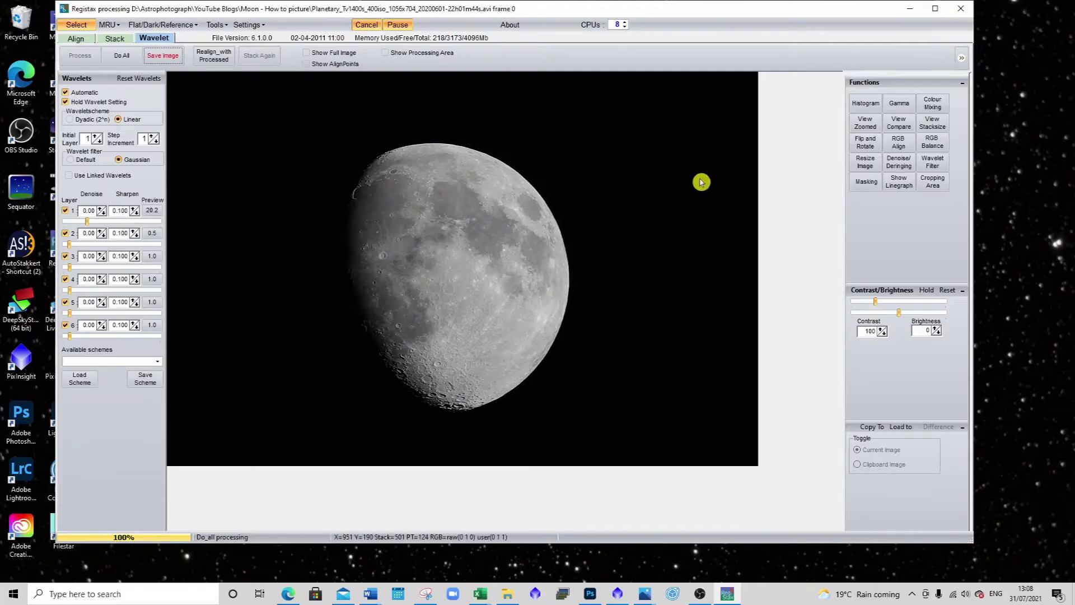
Minimise RegiStax, switch to Photoshop, and open the "Full Moon" TIFF from the Moon - How to picture folder
{"action": "left_click", "coordinate": [909, 9]}
{"action": "left_click", "coordinate": [590, 594]}
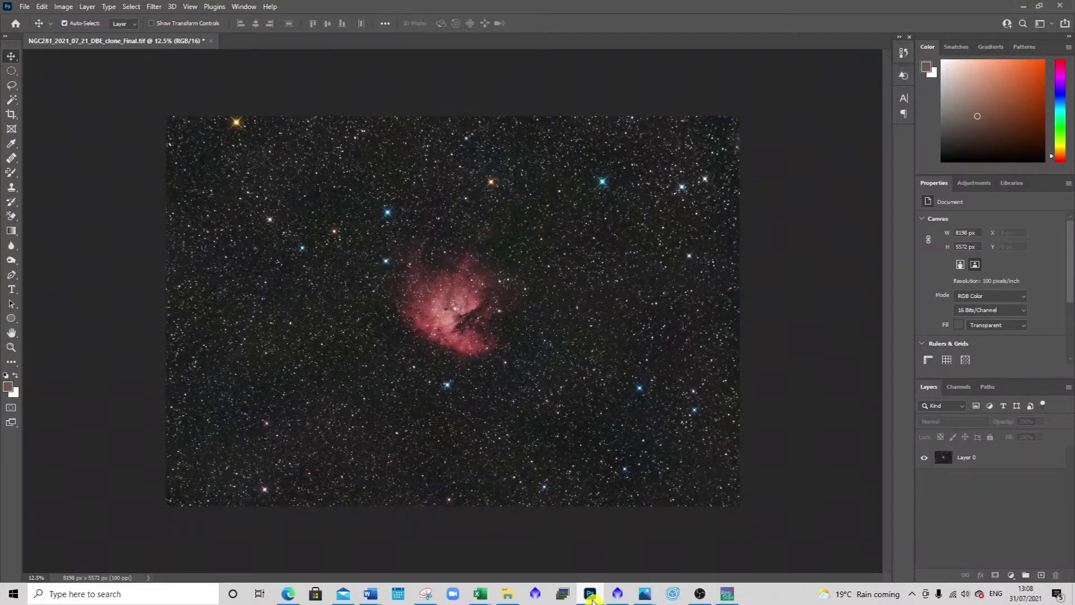
{"action": "left_click", "coordinate": [24, 7]}
{"action": "left_click", "coordinate": [46, 28]}
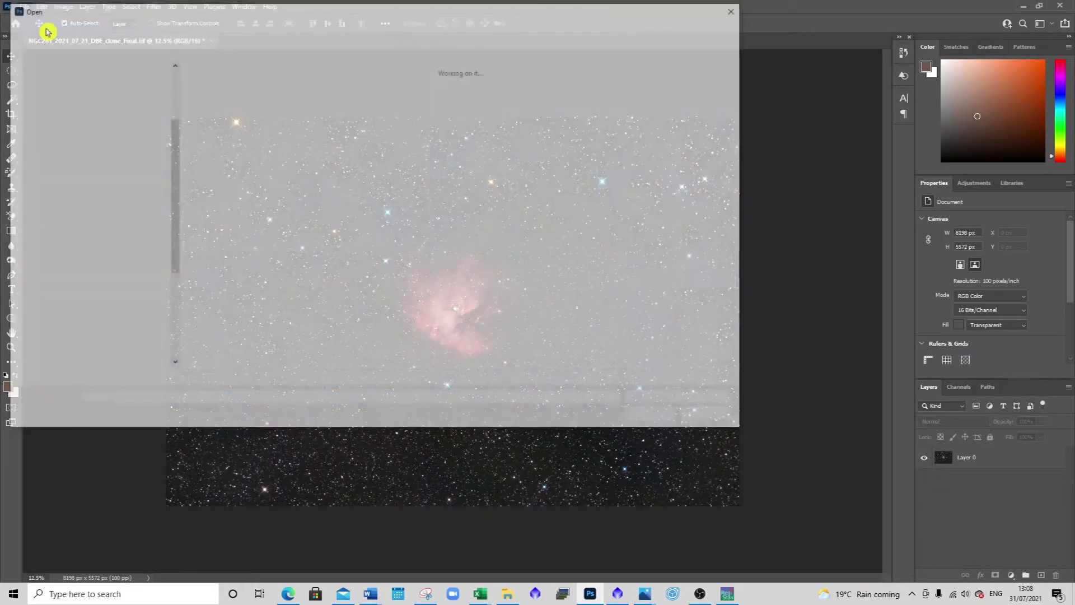
{"action": "left_click", "coordinate": [393, 102]}
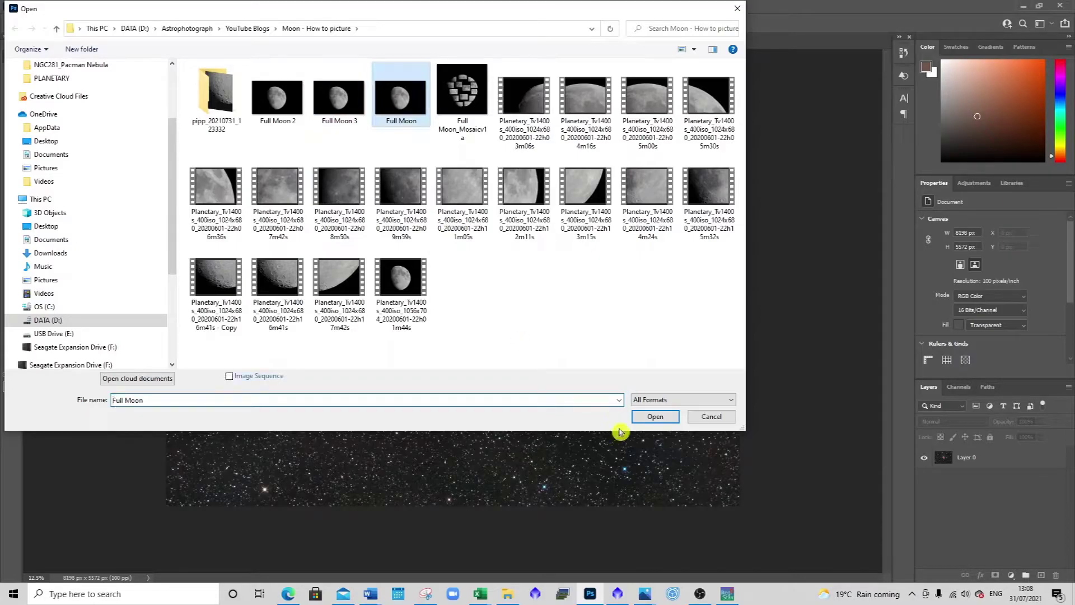
{"action": "left_click", "coordinate": [652, 416]}
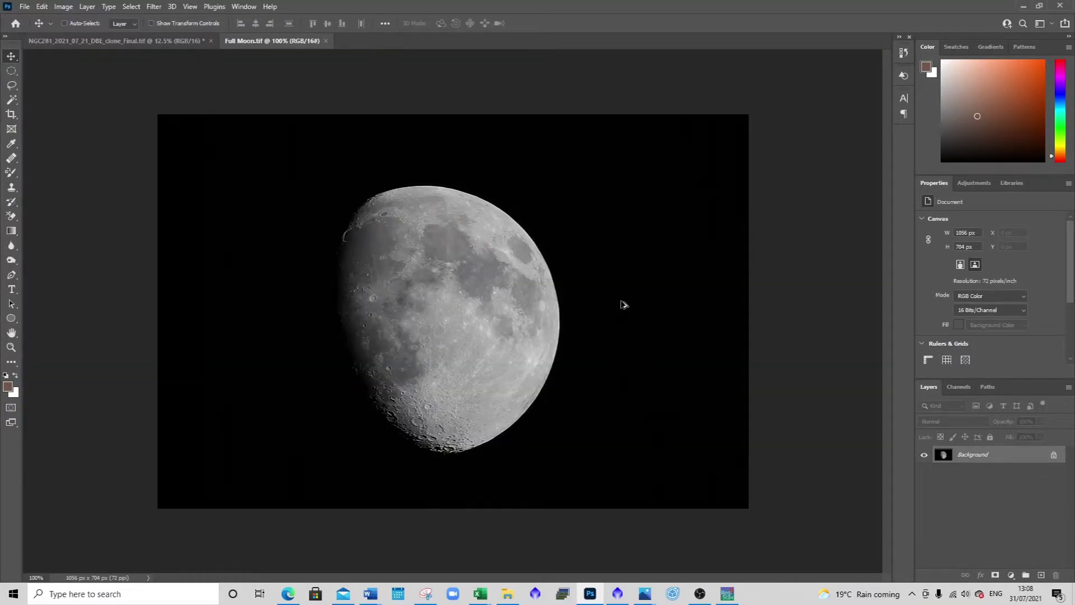
{"action": "scroll", "coordinate": [624, 304], "scroll_direction": "up", "scroll_amount": 5}
{"action": "scroll", "coordinate": [624, 304], "scroll_direction": "up", "scroll_amount": 1}
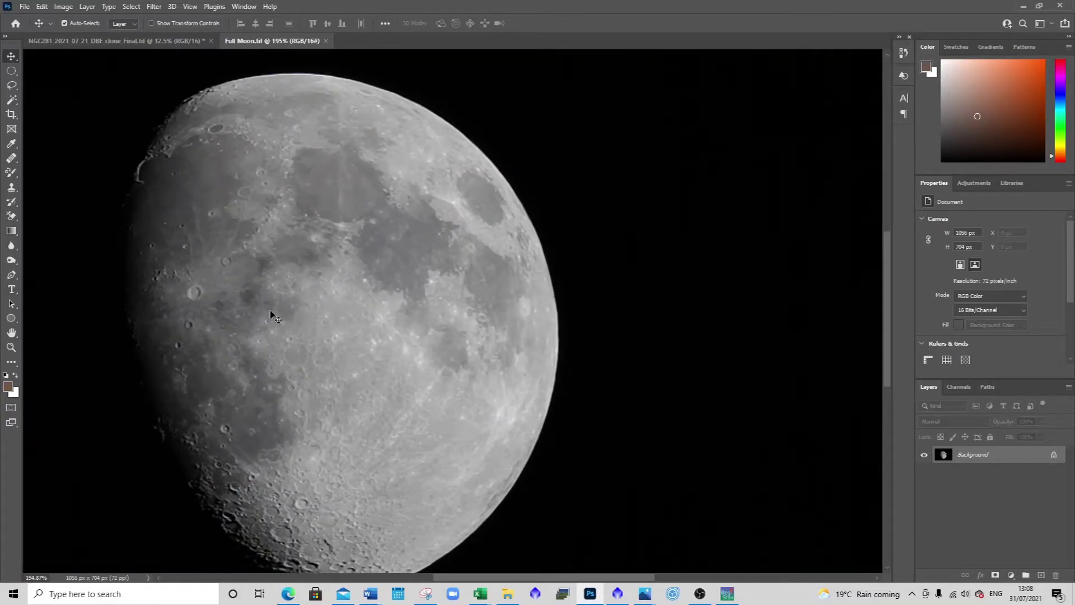
Convert the locked Background into a regular layer named Layer 0 and open it in the Camera Raw Filter
{"action": "double_click", "coordinate": [972, 456]}
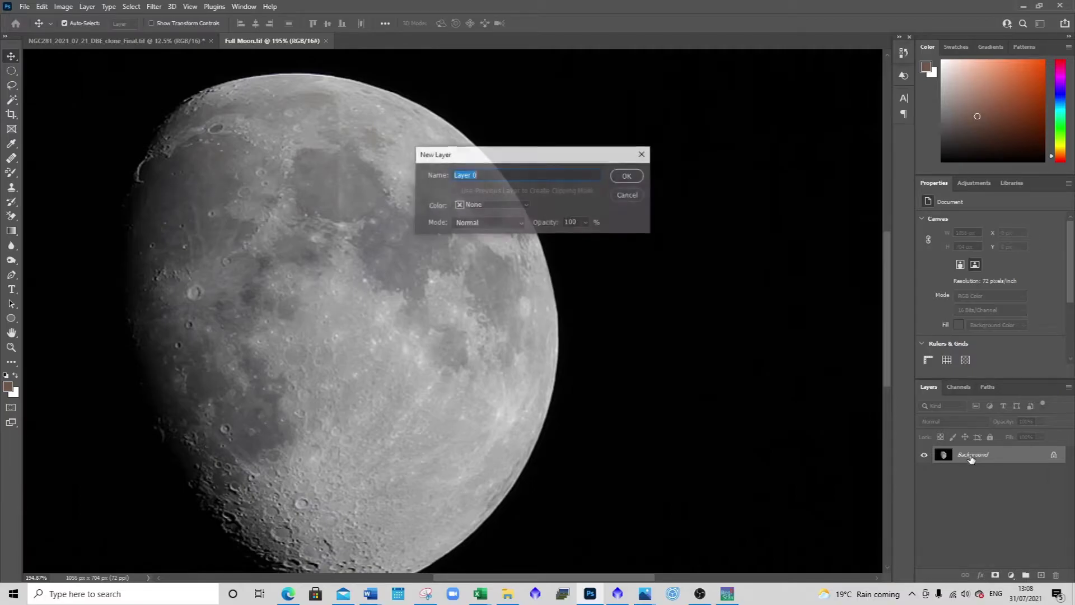
{"action": "left_click", "coordinate": [639, 178]}
{"action": "left_click", "coordinate": [150, 8]}
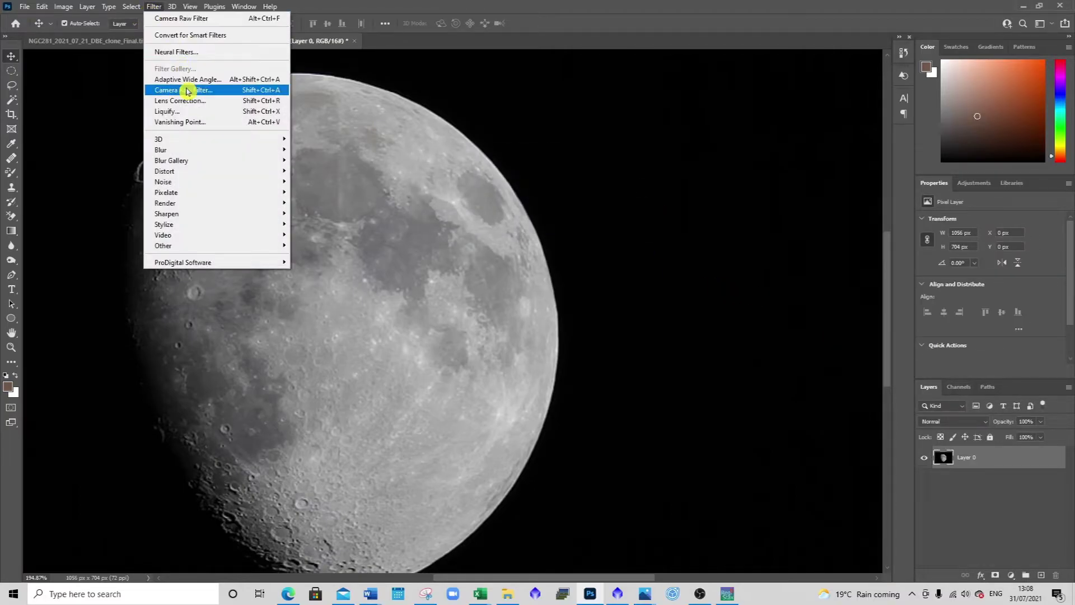
{"action": "left_click", "coordinate": [223, 91]}
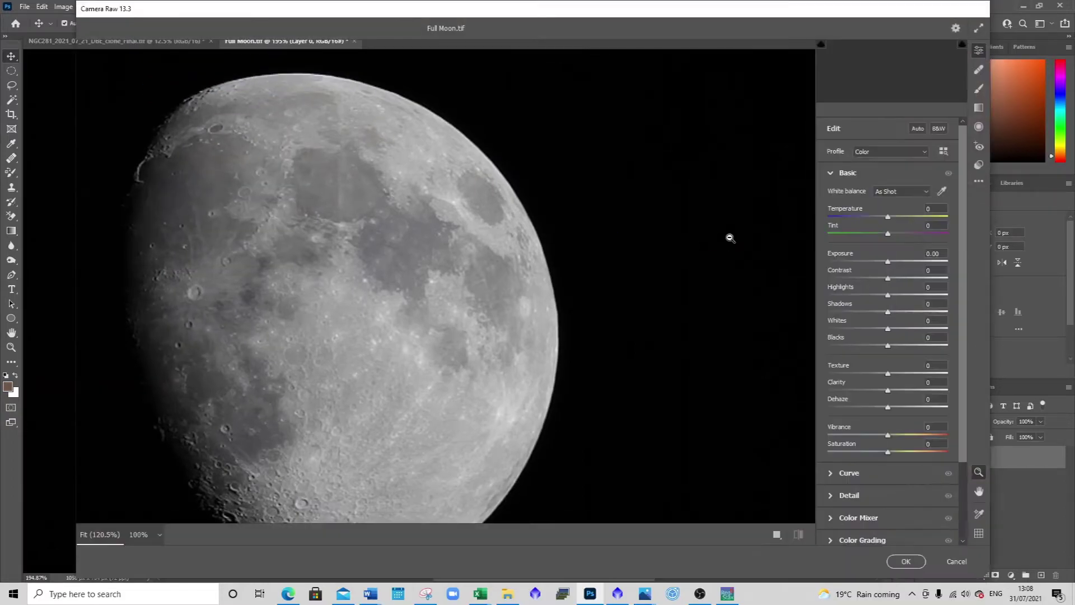
{"action": "left_click_drag", "start_coordinate": [636, 269], "coordinate": [638, 269]}
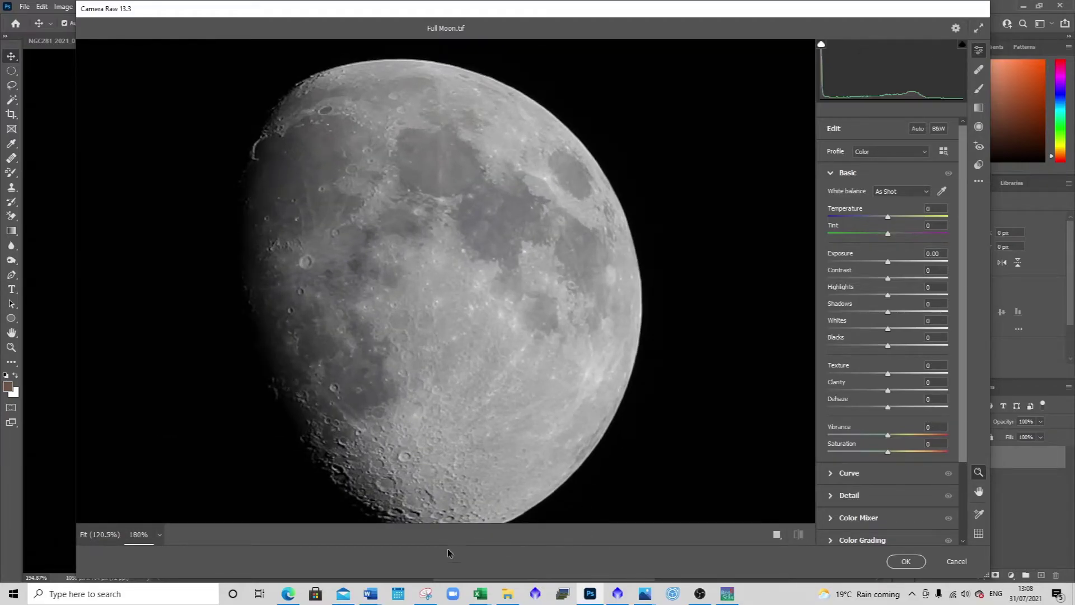
Sharpen the Moon slightly in Camera Raw, and set Clarity to +2 and Texture to +7
{"action": "left_click", "coordinate": [831, 496]}
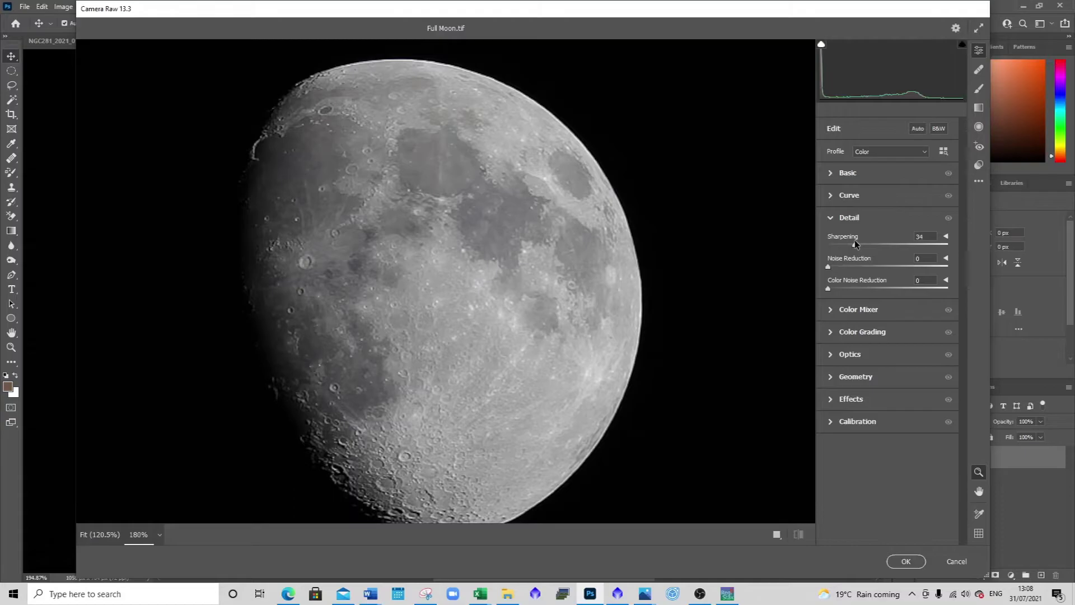
{"action": "left_click_drag", "start_coordinate": [851, 243], "coordinate": [849, 243]}
{"action": "left_click", "coordinate": [831, 171]}
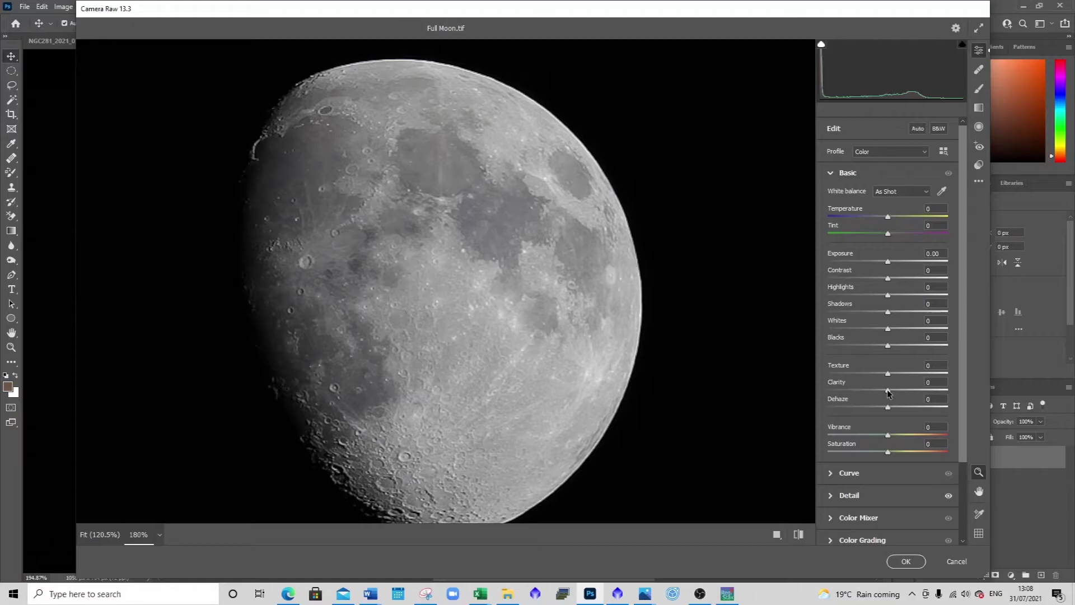
{"action": "mouse_move", "coordinate": [888, 392]}
{"action": "left_mouse_down"}
{"action": "mouse_move", "coordinate": [928, 388]}
{"action": "mouse_move", "coordinate": [872, 395]}
{"action": "mouse_move", "coordinate": [903, 391]}
{"action": "mouse_move", "coordinate": [887, 392]}
{"action": "left_mouse_up"}
{"action": "left_click_drag", "start_coordinate": [890, 377], "coordinate": [963, 375]}
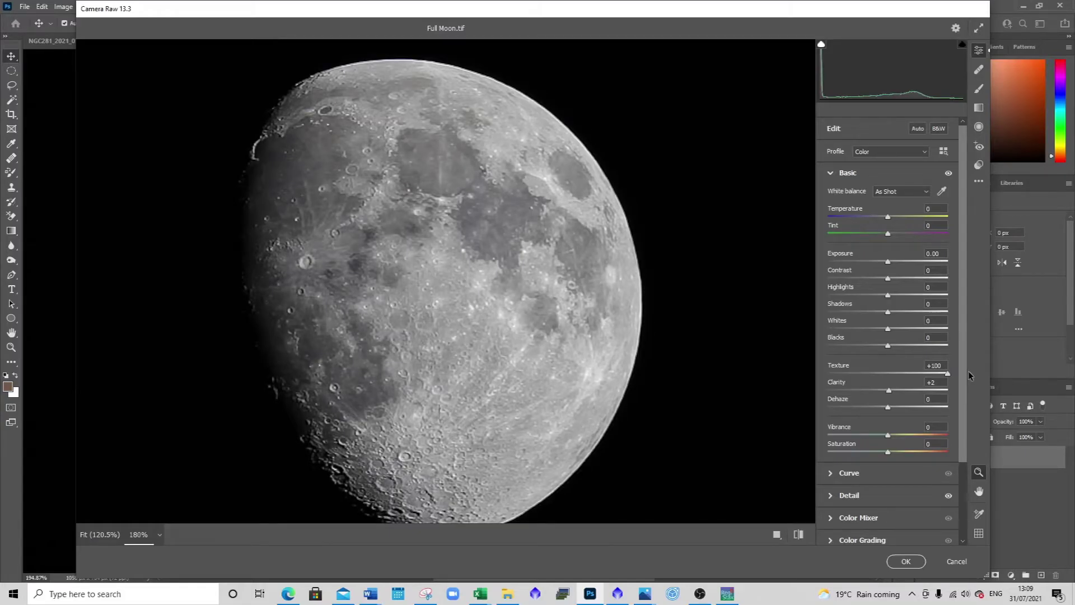
{"action": "left_click_drag", "start_coordinate": [948, 378], "coordinate": [895, 381]}
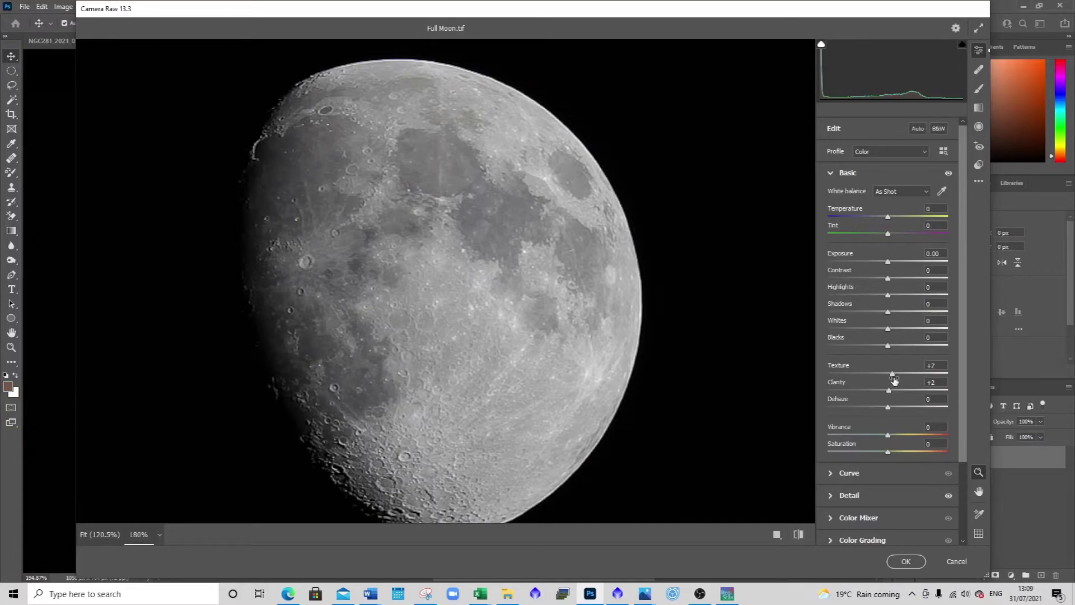
Set Exposure -0.60, Contrast +13, Highlights -27, Shadows +1, Whites +21 and Blacks -29, and apply the Camera Raw adjustments
{"action": "mouse_move", "coordinate": [889, 280]}
{"action": "left_mouse_down"}
{"action": "mouse_move", "coordinate": [901, 281]}
{"action": "mouse_move", "coordinate": [872, 287]}
{"action": "mouse_move", "coordinate": [885, 287]}
{"action": "left_mouse_up"}
{"action": "left_click_drag", "start_coordinate": [888, 264], "coordinate": [883, 294]}
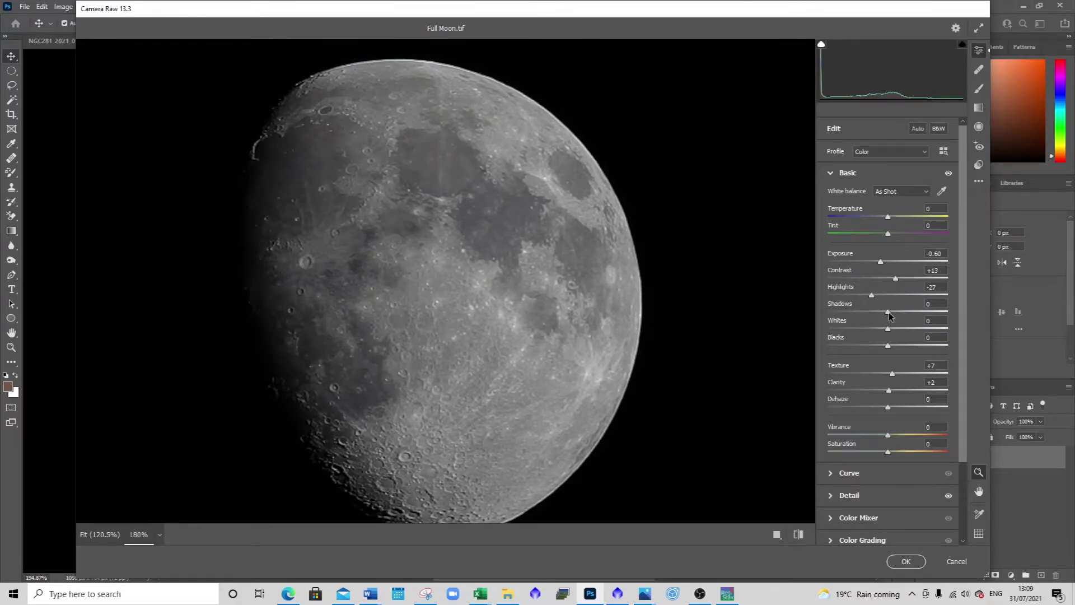
{"action": "mouse_move", "coordinate": [888, 311]}
{"action": "left_mouse_down"}
{"action": "mouse_move", "coordinate": [950, 309]}
{"action": "mouse_move", "coordinate": [879, 313]}
{"action": "mouse_move", "coordinate": [891, 314]}
{"action": "left_mouse_up"}
{"action": "left_click_drag", "start_coordinate": [890, 329], "coordinate": [878, 348]}
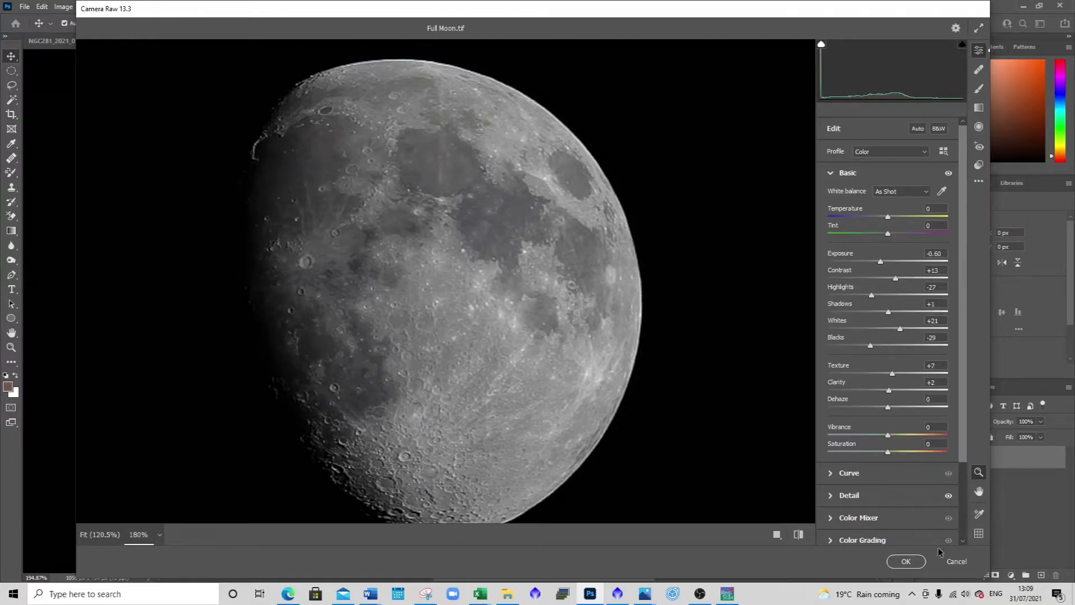
{"action": "left_click", "coordinate": [906, 561]}
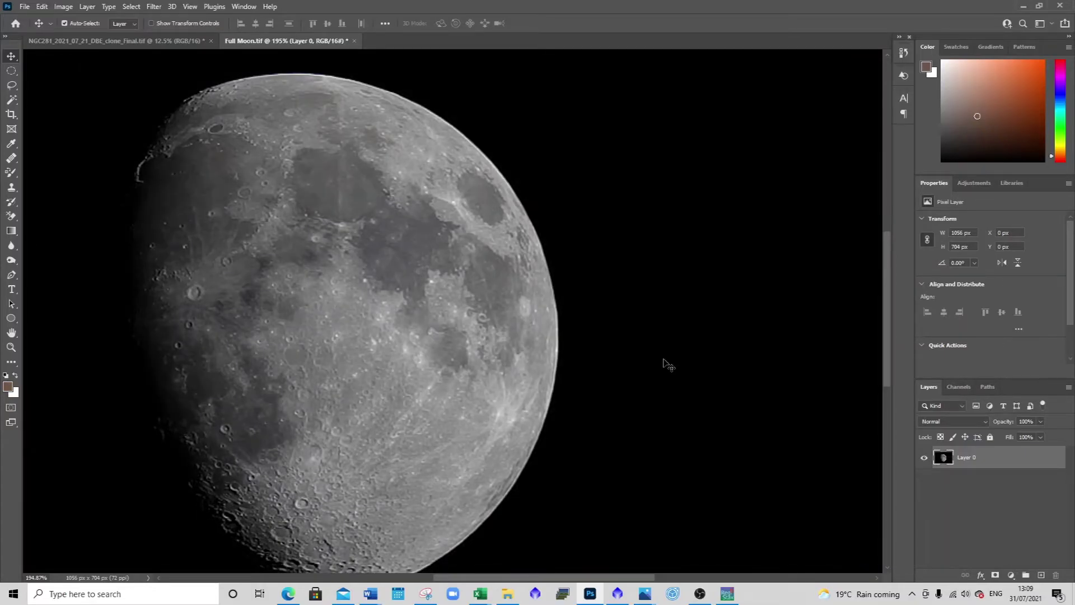
Save the edited image as the TIFF "Full Moon_PS" without image compression, keeping its layers with ZIP layer compression
{"action": "scroll", "coordinate": [667, 364], "scroll_direction": "up", "scroll_amount": 2}
{"action": "scroll", "coordinate": [666, 364], "scroll_direction": "down", "scroll_amount": 4}
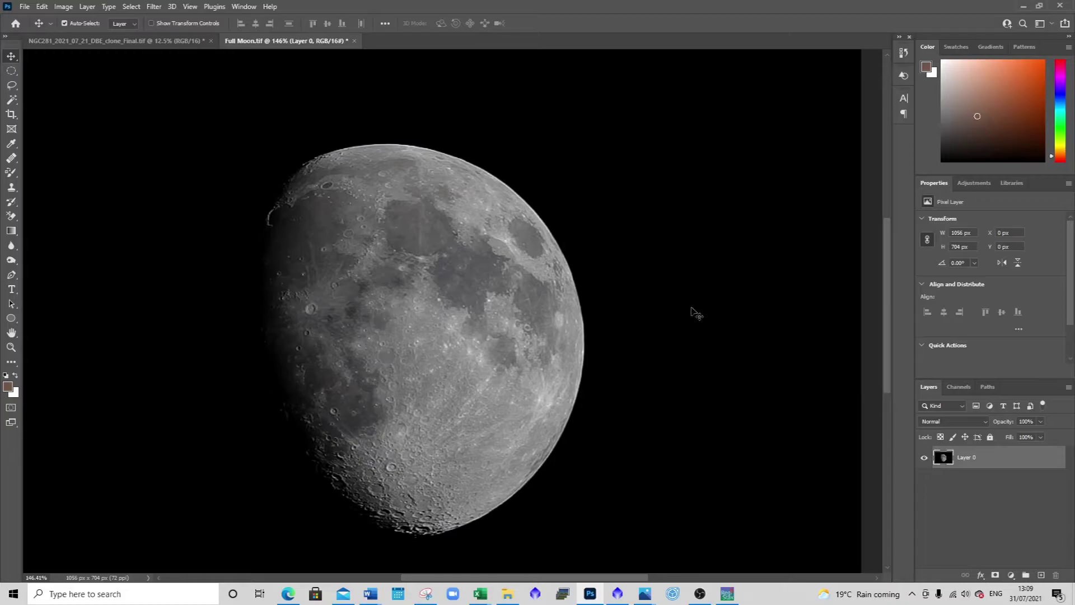
{"action": "left_click", "coordinate": [24, 7]}
{"action": "left_click", "coordinate": [73, 141]}
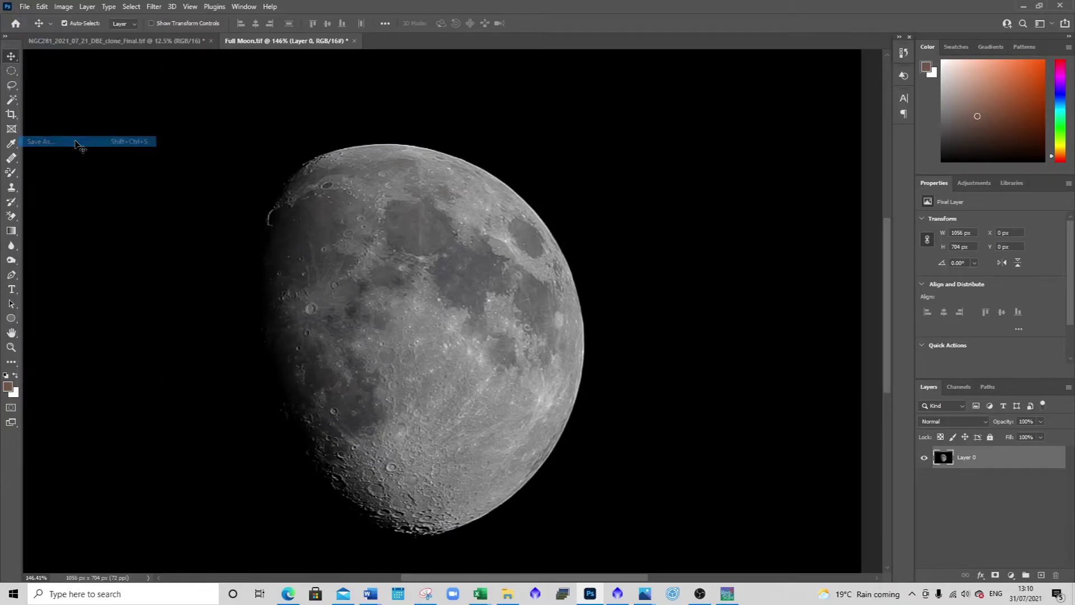
{"action": "left_click", "coordinate": [612, 392]}
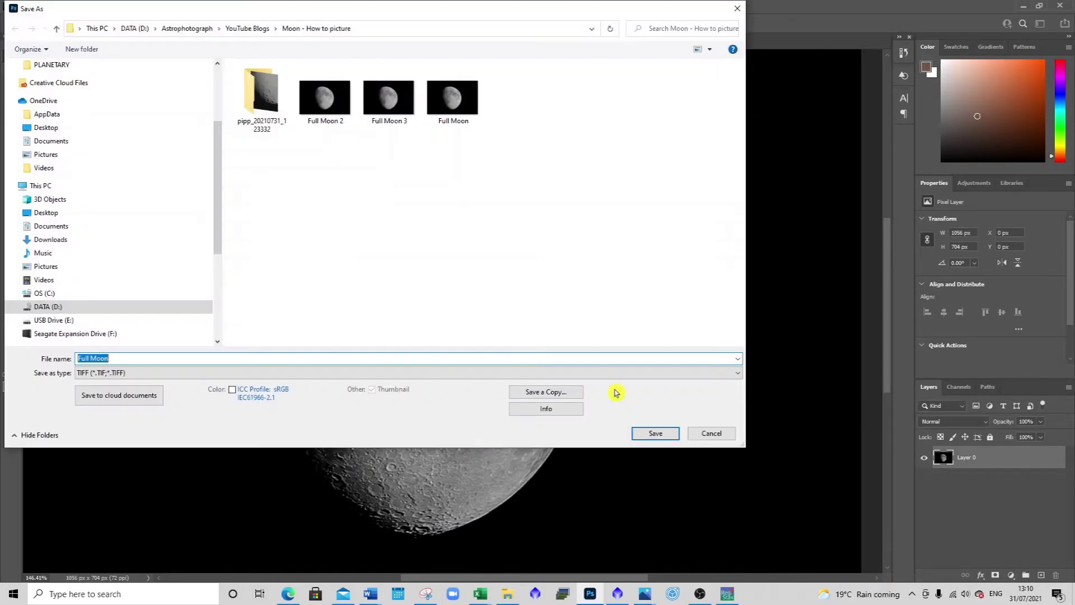
{"action": "left_click", "coordinate": [126, 361]}
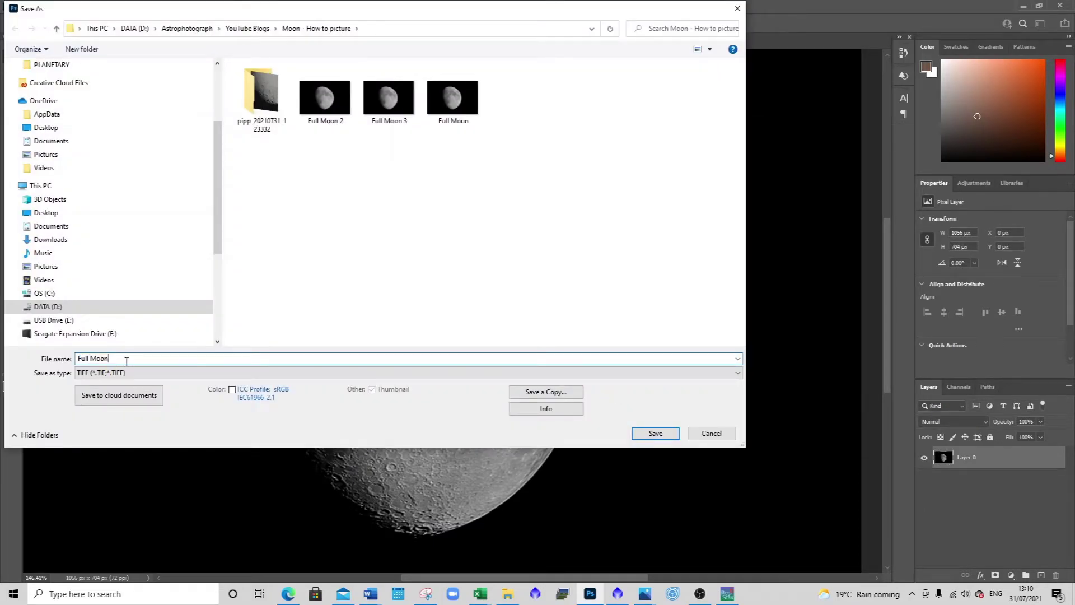
{"action": "type", "text": "_PS"}
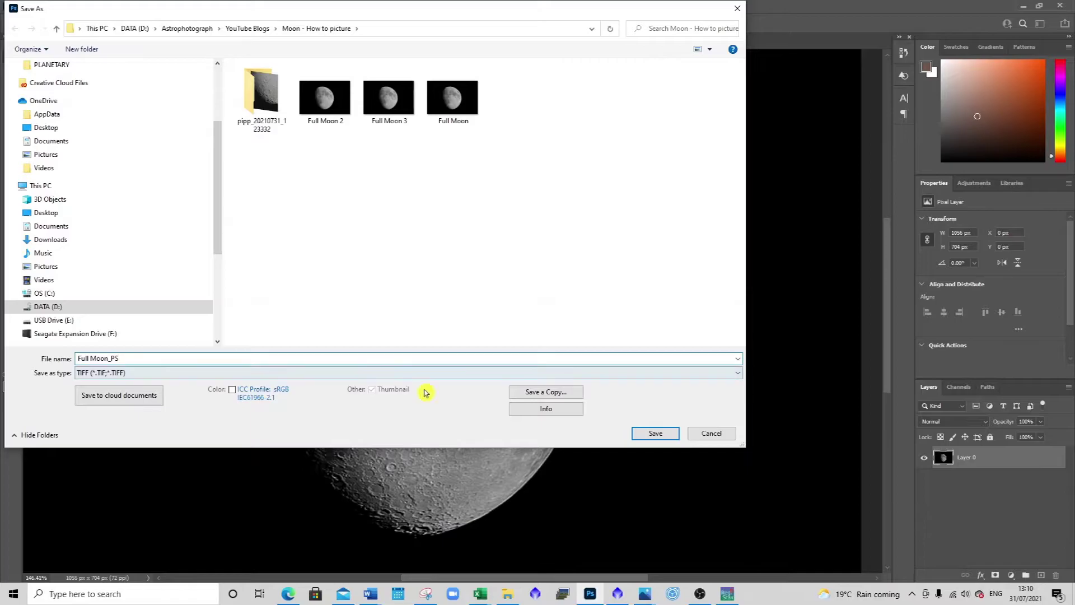
{"action": "left_click", "coordinate": [647, 434]}
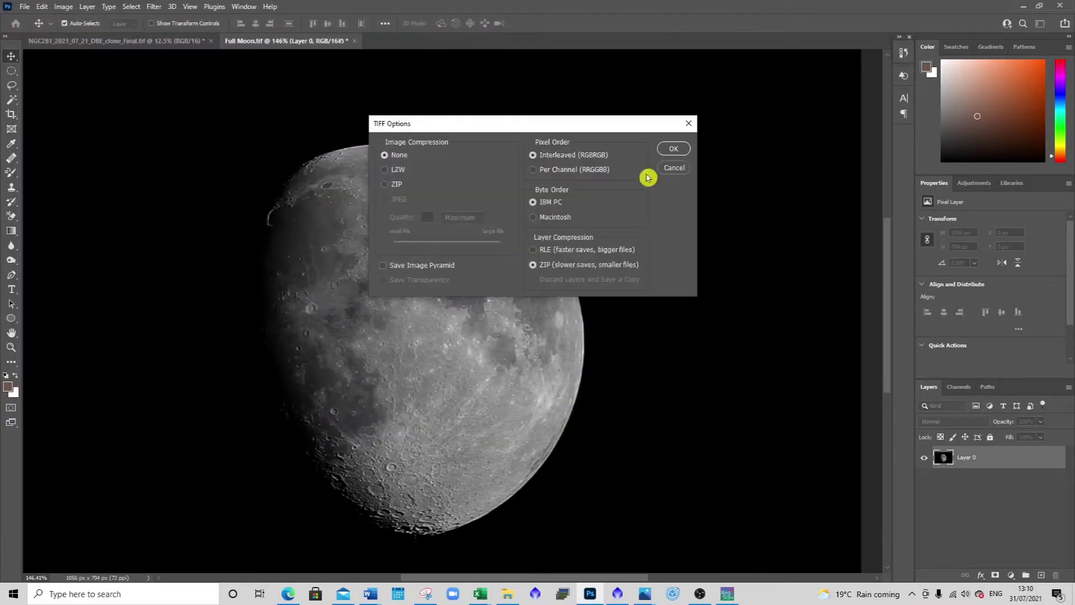
{"action": "left_click", "coordinate": [675, 150]}
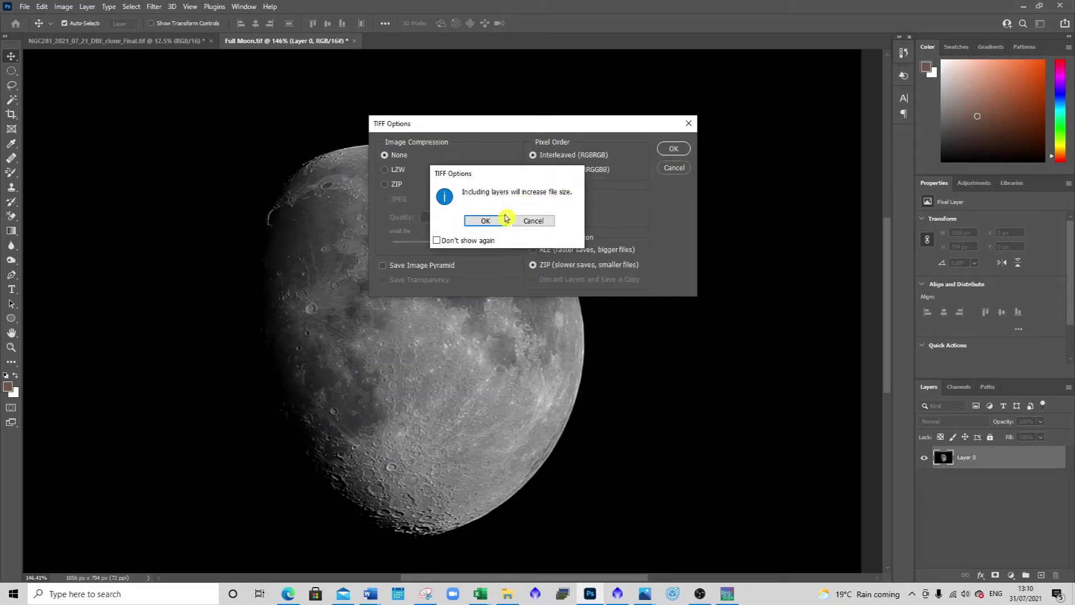
{"action": "left_click", "coordinate": [486, 220]}
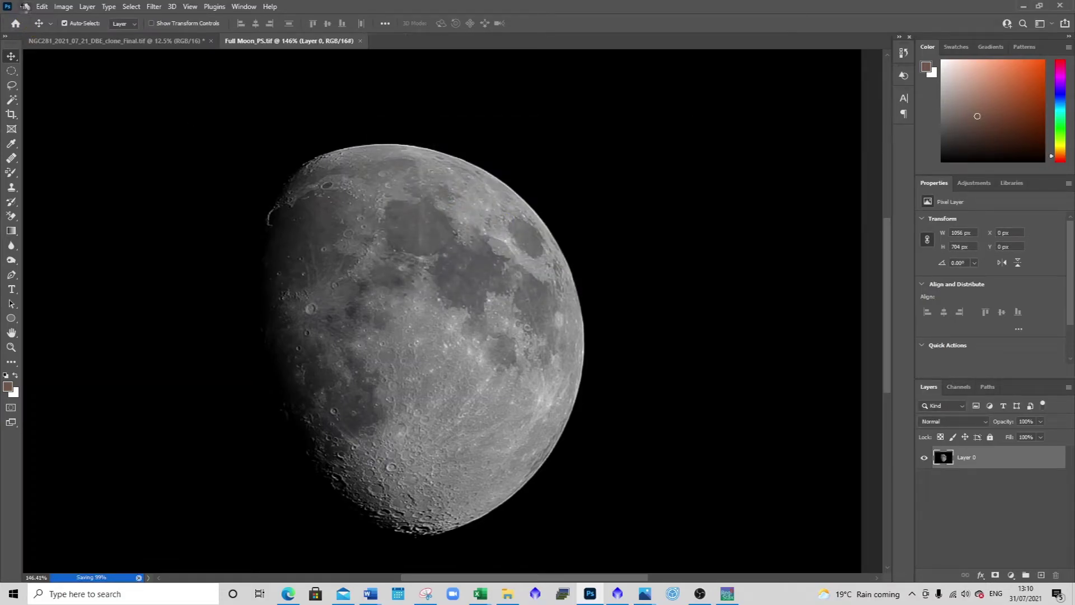
Save a JPEG copy named "Full Moon_PS copy" on the computer at quality 8, Baseline Optimized
{"action": "left_click", "coordinate": [24, 7]}
{"action": "left_click", "coordinate": [66, 155]}
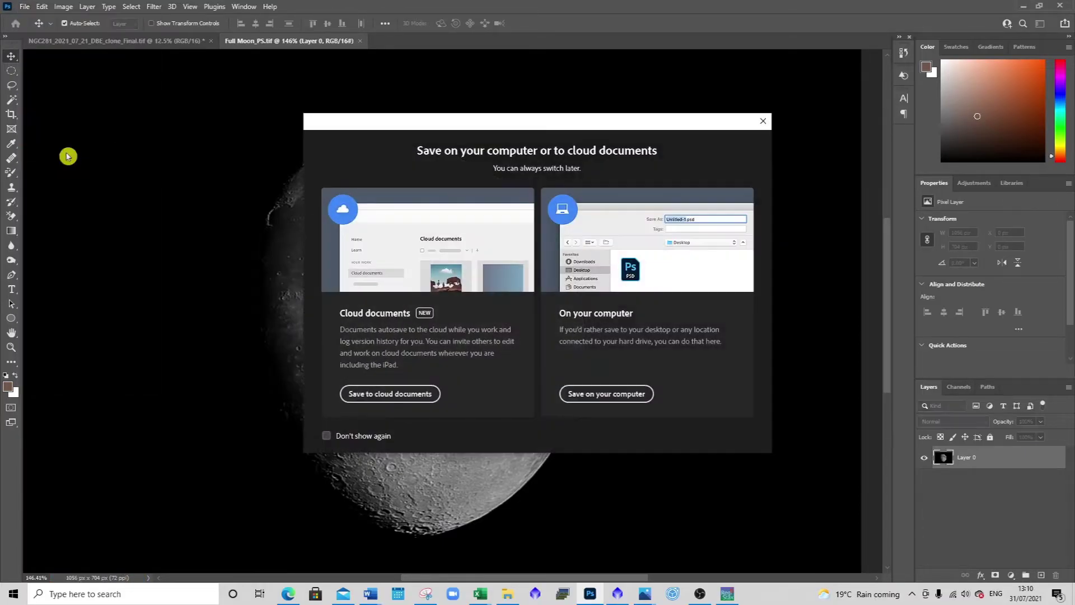
{"action": "left_click", "coordinate": [577, 394]}
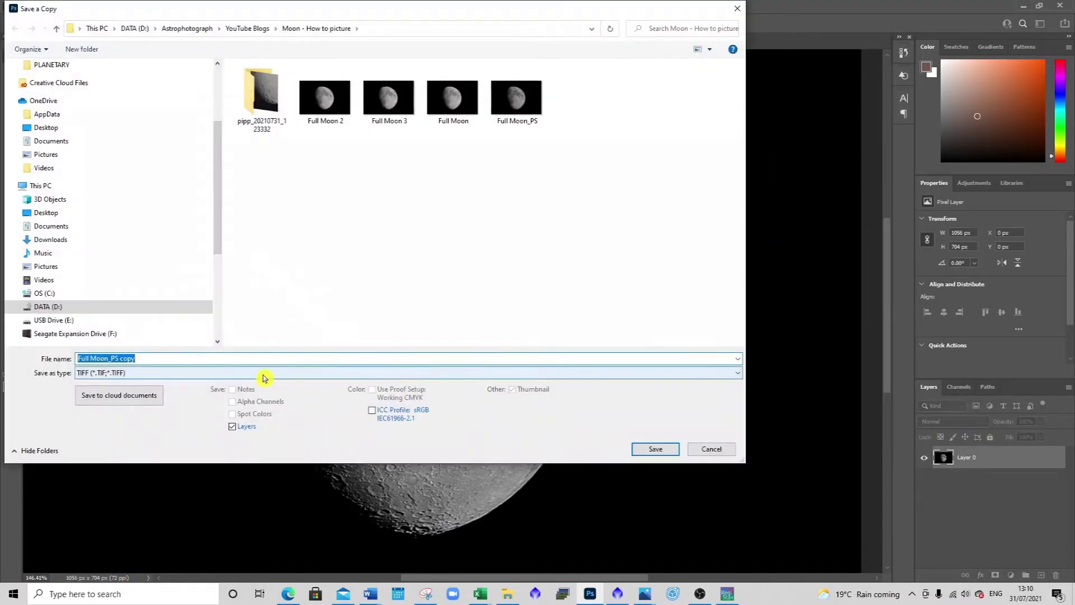
{"action": "left_click", "coordinate": [264, 373]}
{"action": "left_click", "coordinate": [266, 427]}
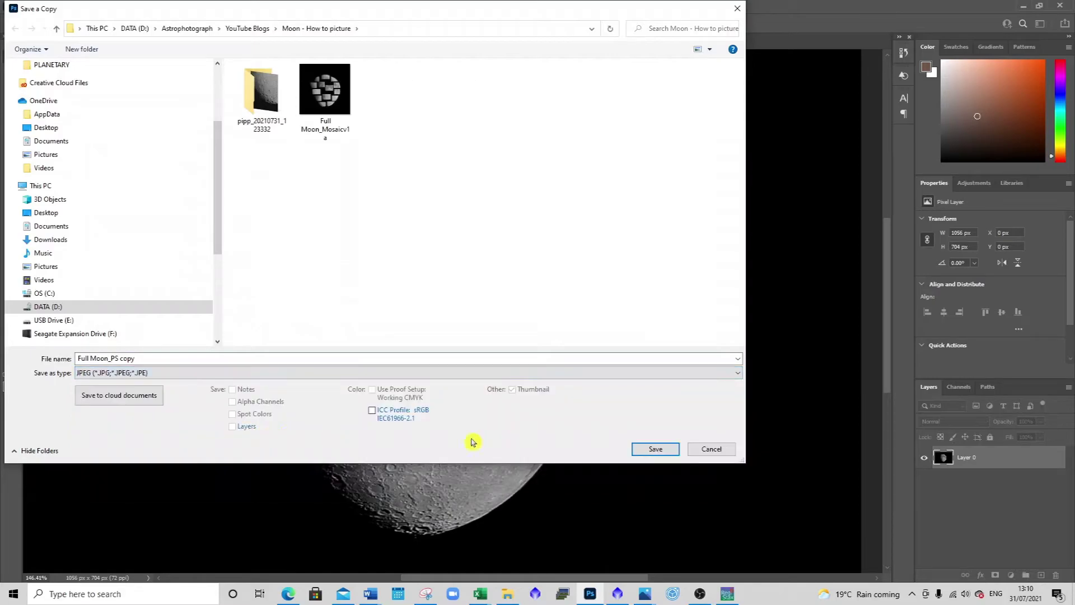
{"action": "left_click", "coordinate": [659, 451]}
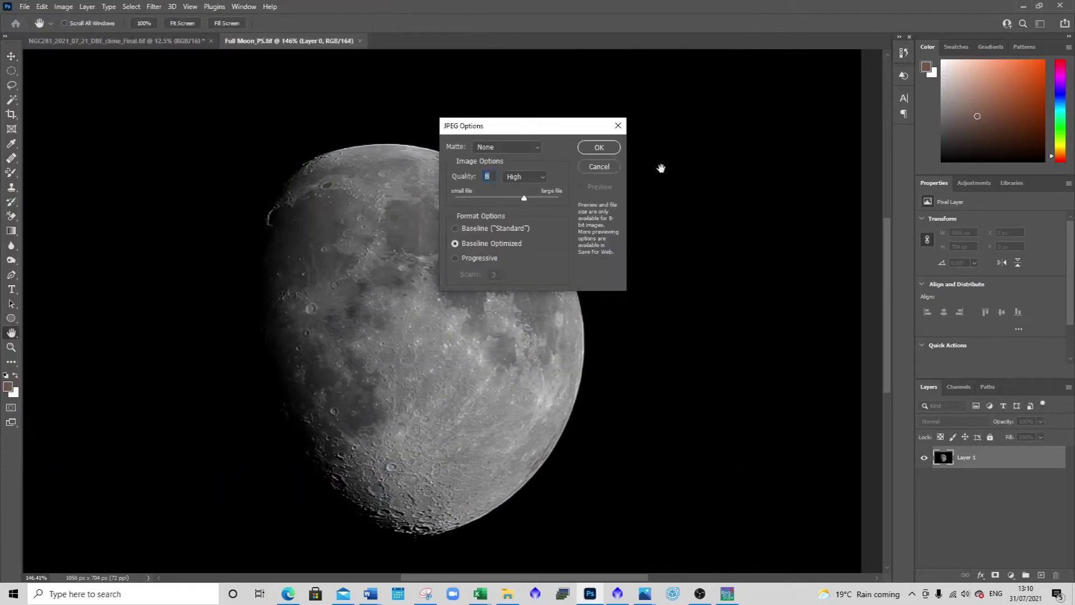
{"action": "left_click", "coordinate": [613, 148]}
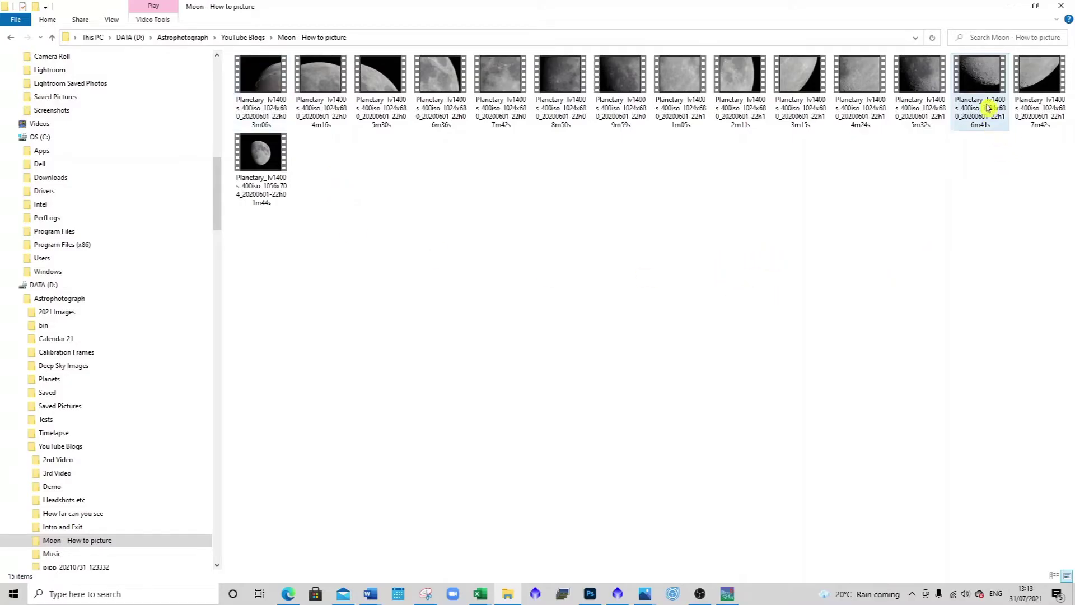
Minimise the video folder, start PIPP, and optimise its options for Solar/Lunar Close-up
{"action": "mouse_move", "coordinate": [978, 120]}
{"action": "left_click", "coordinate": [1010, 6]}
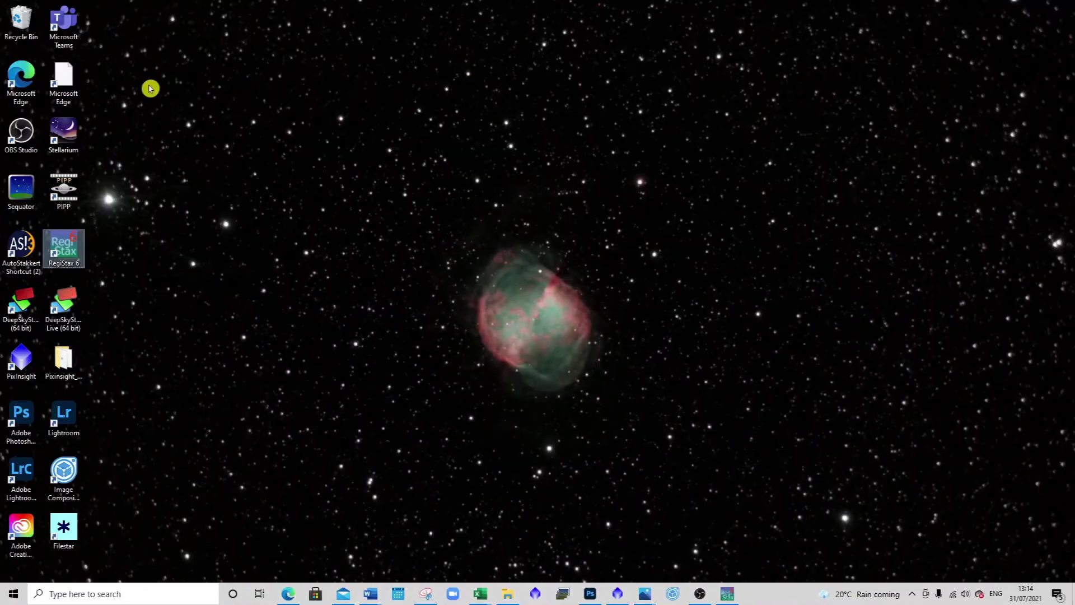
{"action": "double_click", "coordinate": [66, 195]}
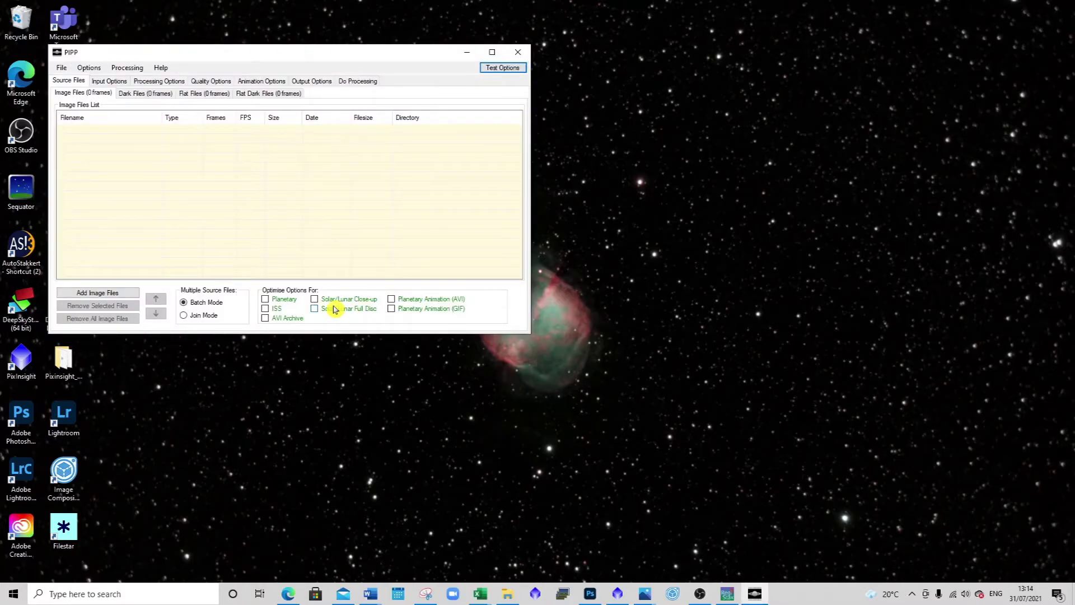
{"action": "left_click", "coordinate": [316, 300]}
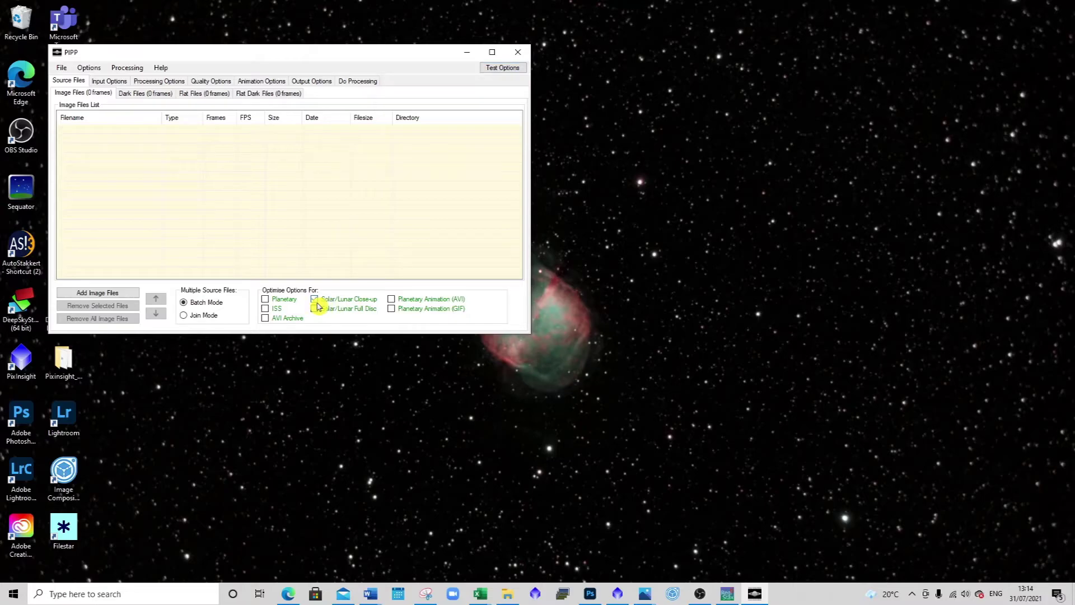
Add the 1024x680 crater close-up video ending in 22h16m41s as the source, move the frame preview aside, and minimise PIPP's main window
{"action": "left_click", "coordinate": [101, 293]}
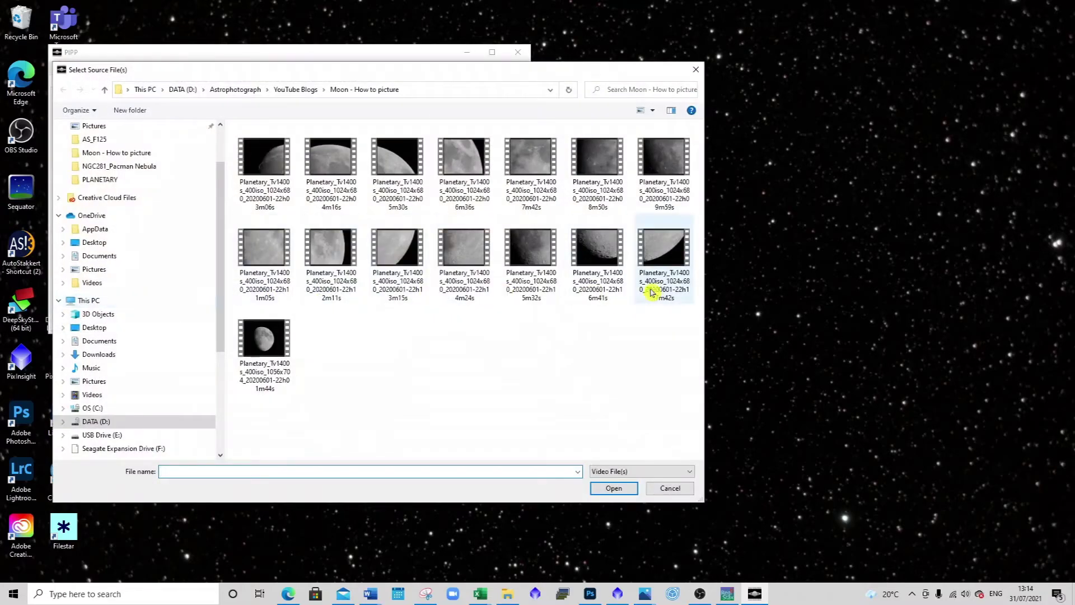
{"action": "left_click", "coordinate": [602, 252]}
{"action": "left_click", "coordinate": [614, 488]}
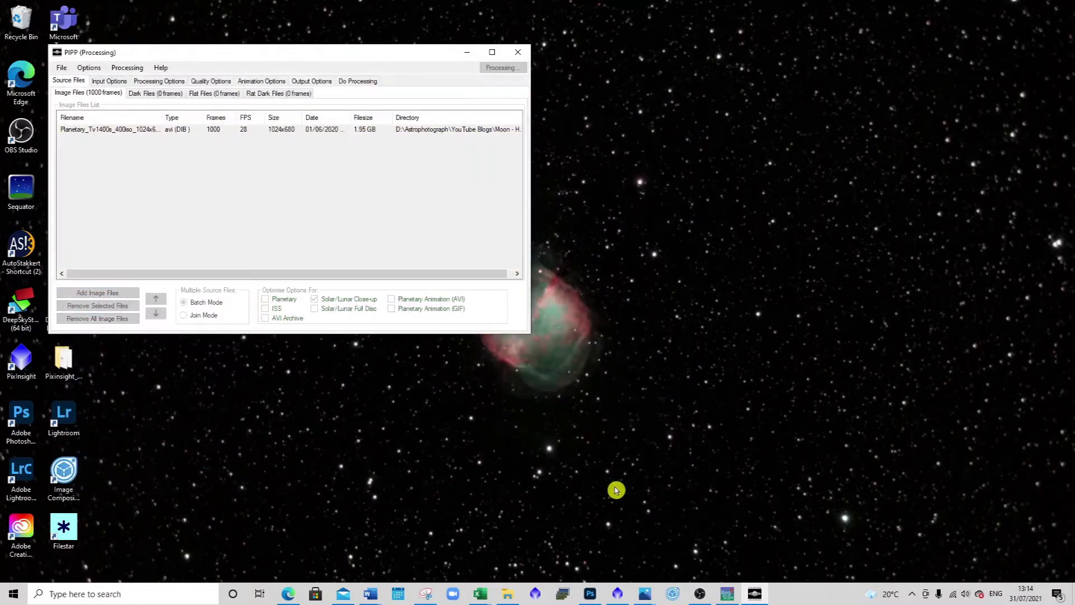
{"action": "left_click_drag", "start_coordinate": [234, 70], "coordinate": [710, 60]}
{"action": "left_click", "coordinate": [467, 52]}
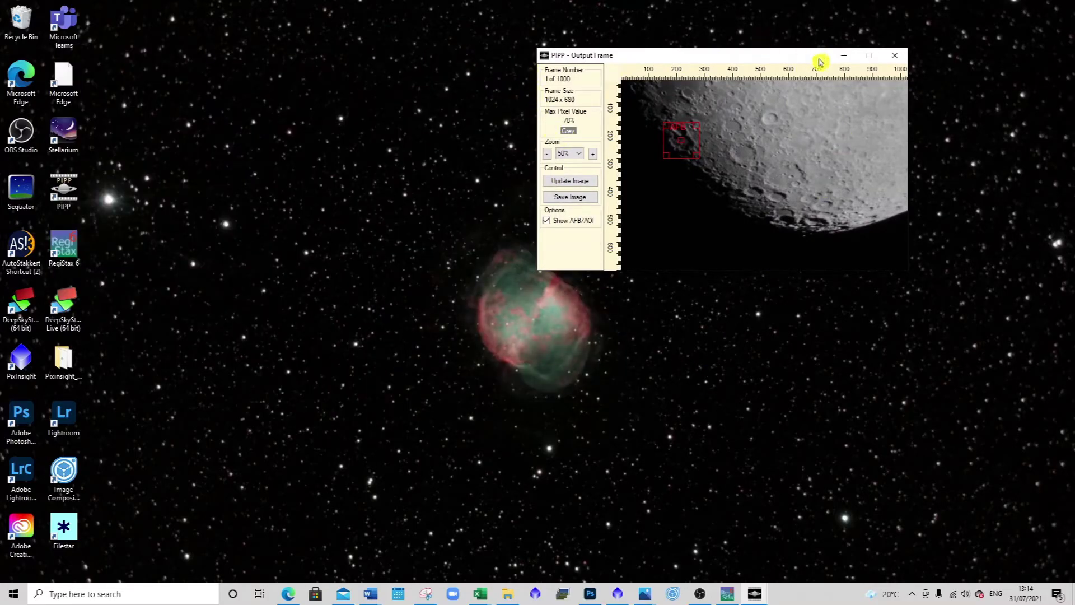
Restore PIPP's main window, process all frames of the loaded crater close-up video, and close the program once processing finishes
{"action": "mouse_move", "coordinate": [756, 598]}
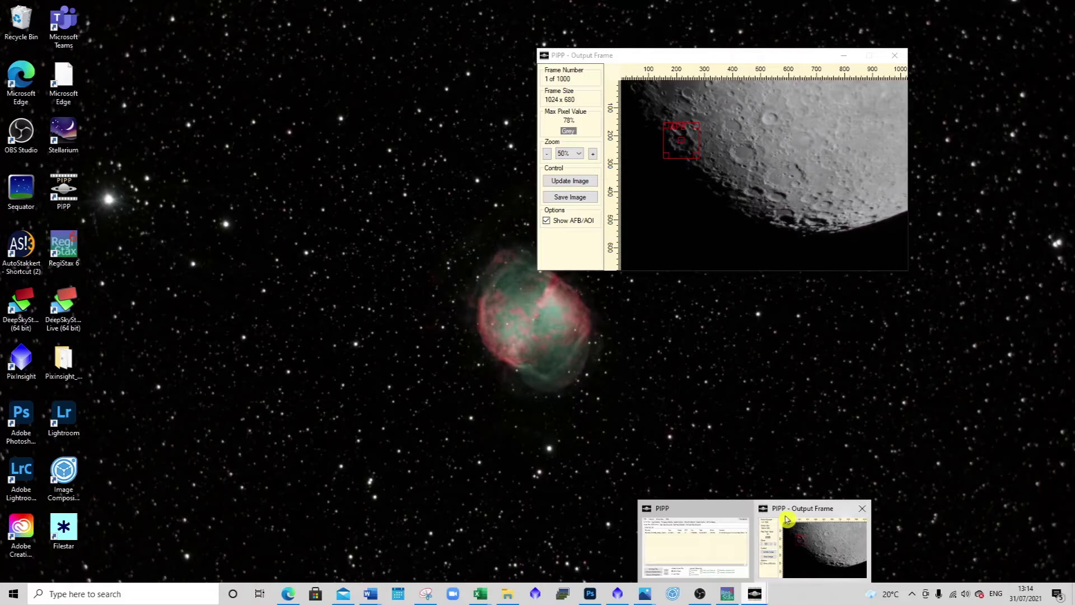
{"action": "left_click", "coordinate": [706, 521]}
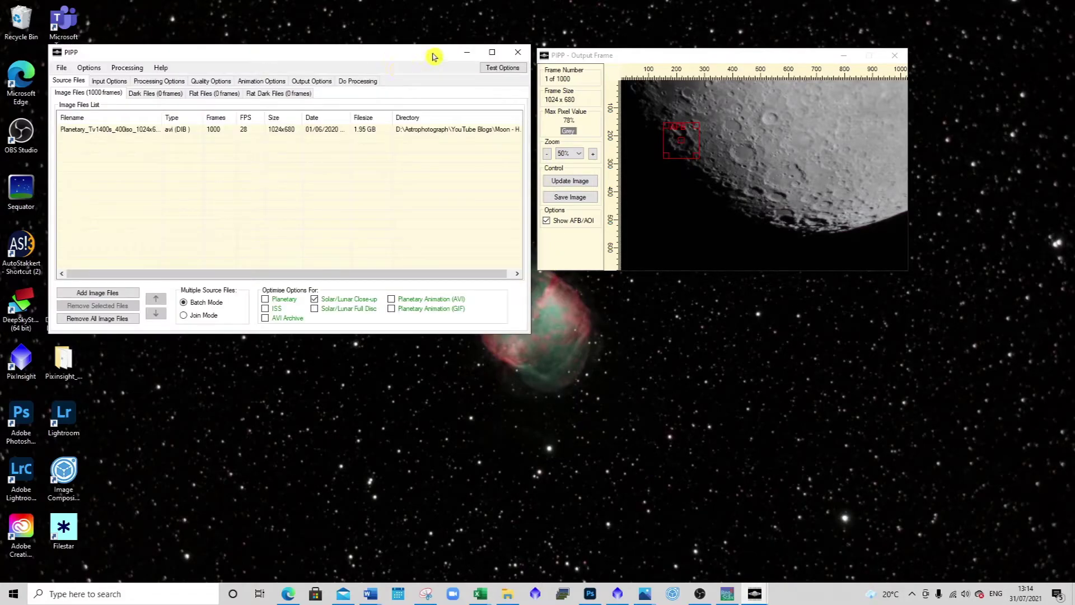
{"action": "left_click", "coordinate": [123, 134]}
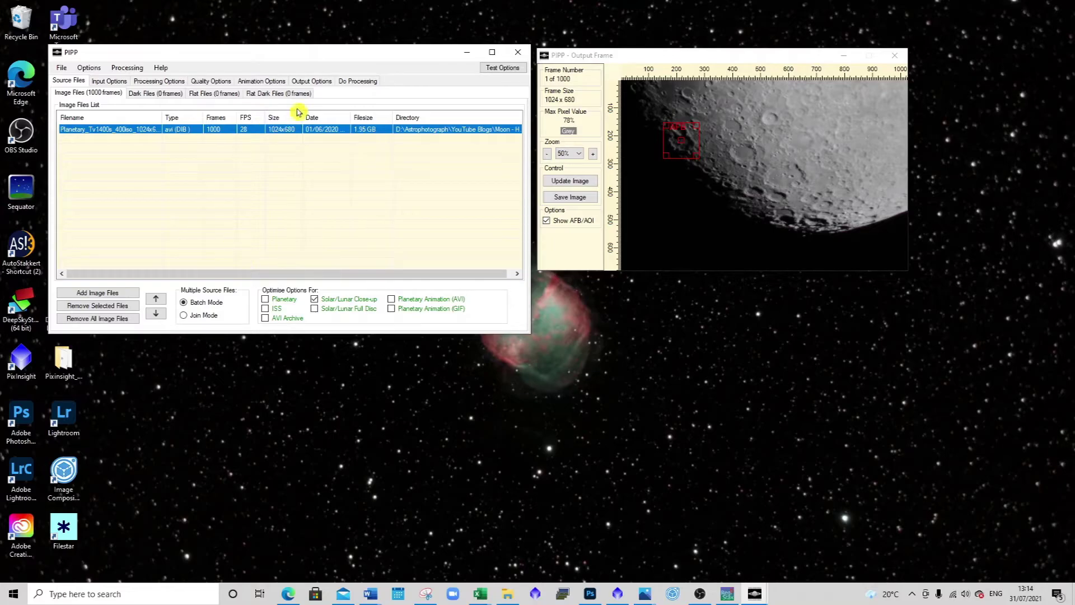
{"action": "left_click", "coordinate": [356, 84]}
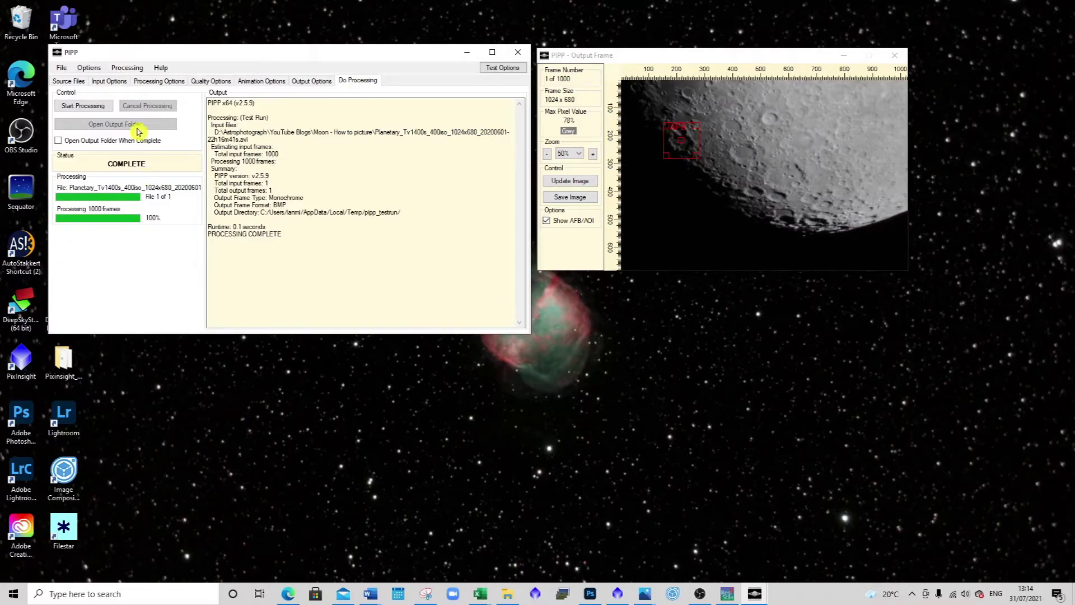
{"action": "left_click", "coordinate": [80, 108]}
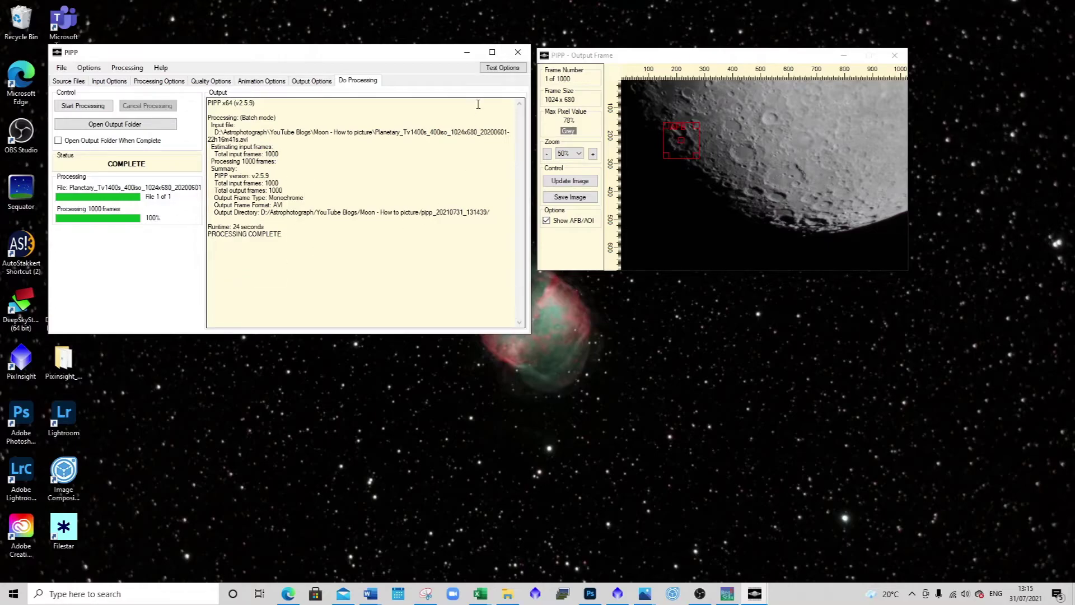
{"action": "left_click", "coordinate": [520, 56]}
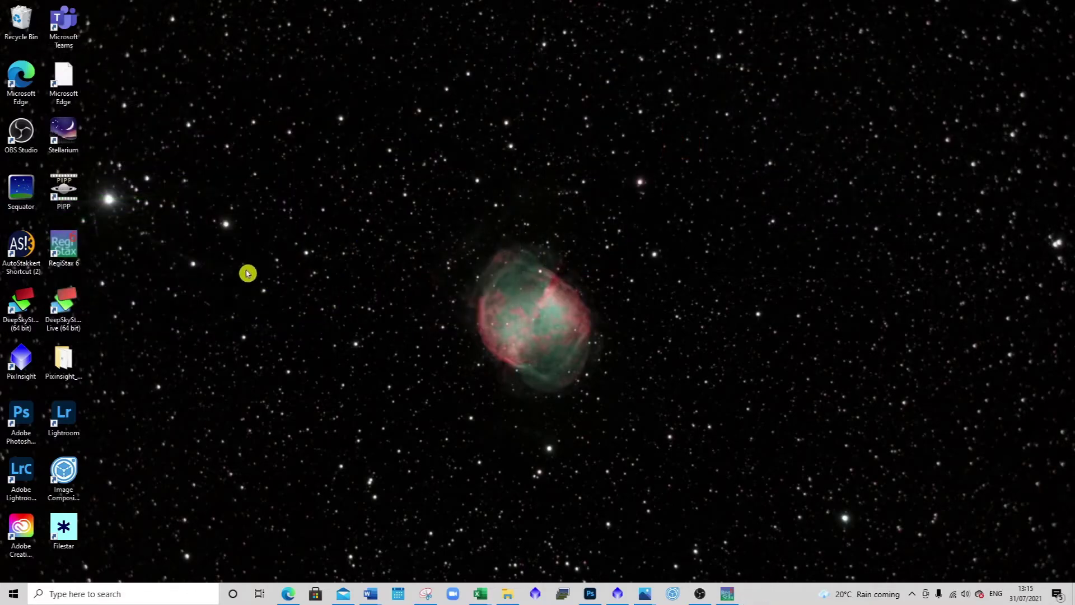
Start AutoStakkert and open the PIPP-processed close-up video from the "pipp_20210731_131439" folder inside Moon - How to picture on the DATA drive
{"action": "left_click", "coordinate": [14, 247]}
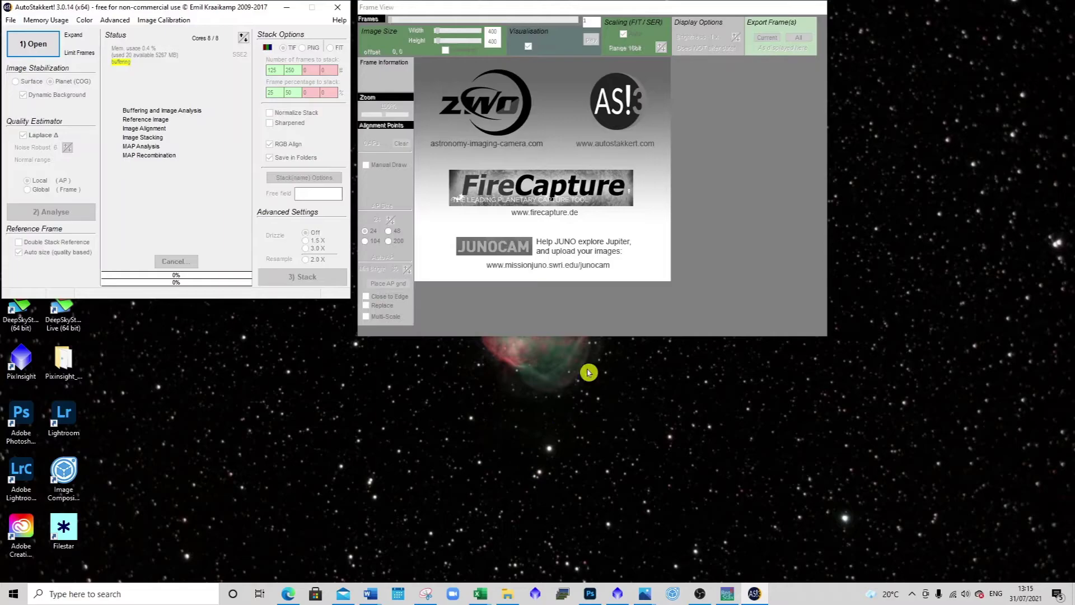
{"action": "left_click", "coordinate": [34, 42]}
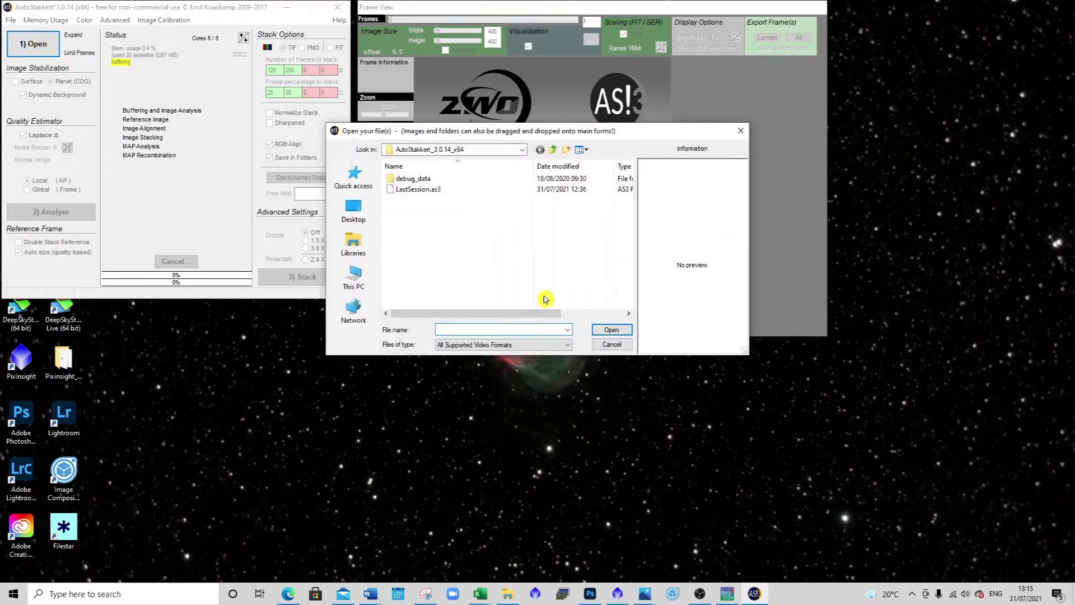
{"action": "left_click", "coordinate": [524, 150]}
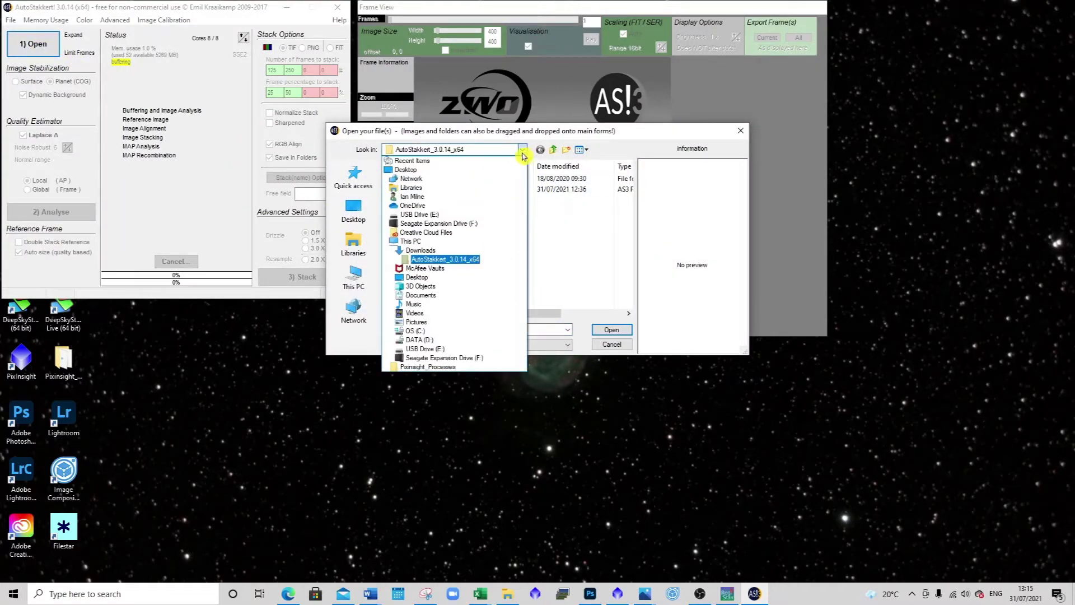
{"action": "left_click", "coordinate": [435, 341]}
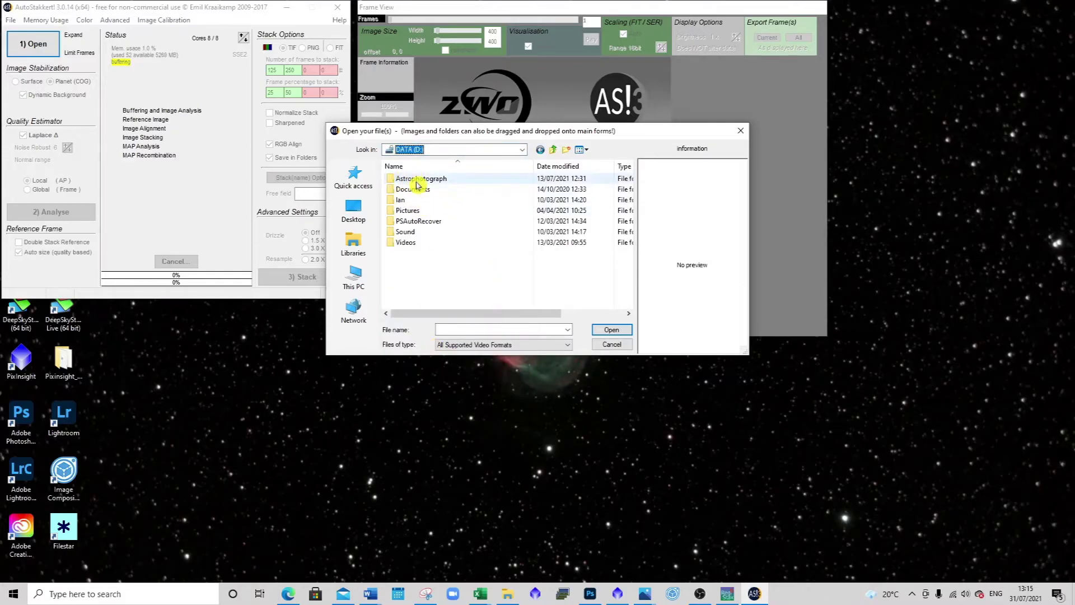
{"action": "double_click", "coordinate": [416, 180]}
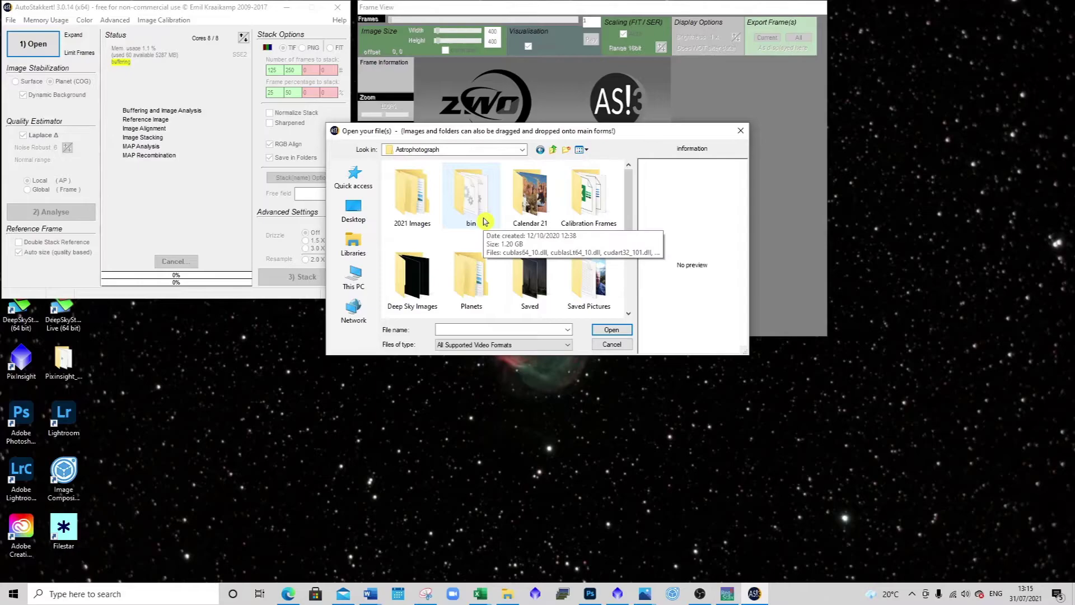
{"action": "scroll", "coordinate": [484, 221], "scroll_direction": "down", "scroll_amount": 2}
{"action": "double_click", "coordinate": [557, 283]}
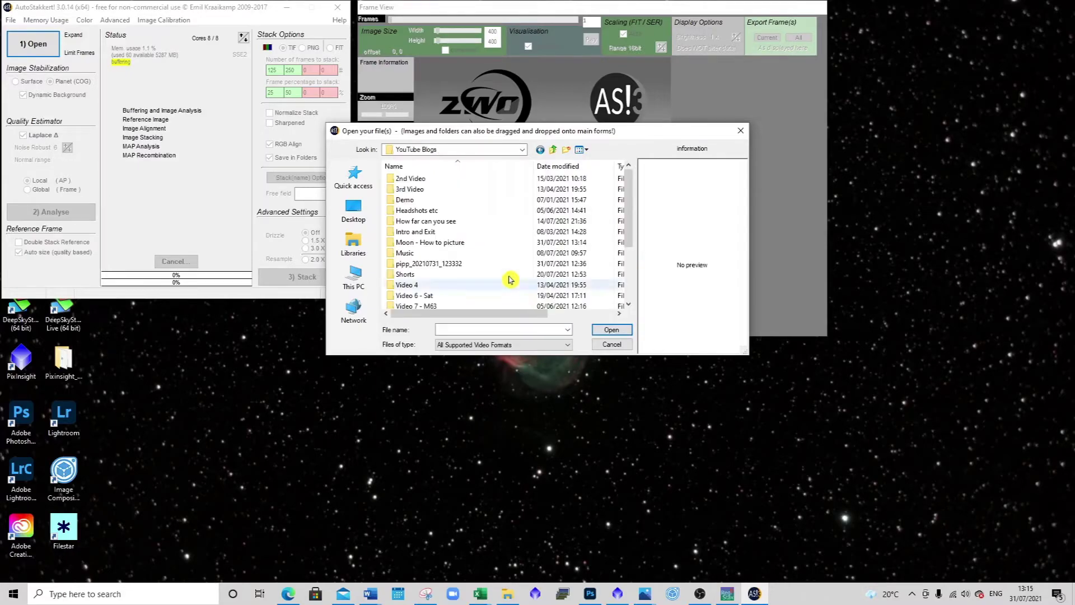
{"action": "double_click", "coordinate": [451, 242]}
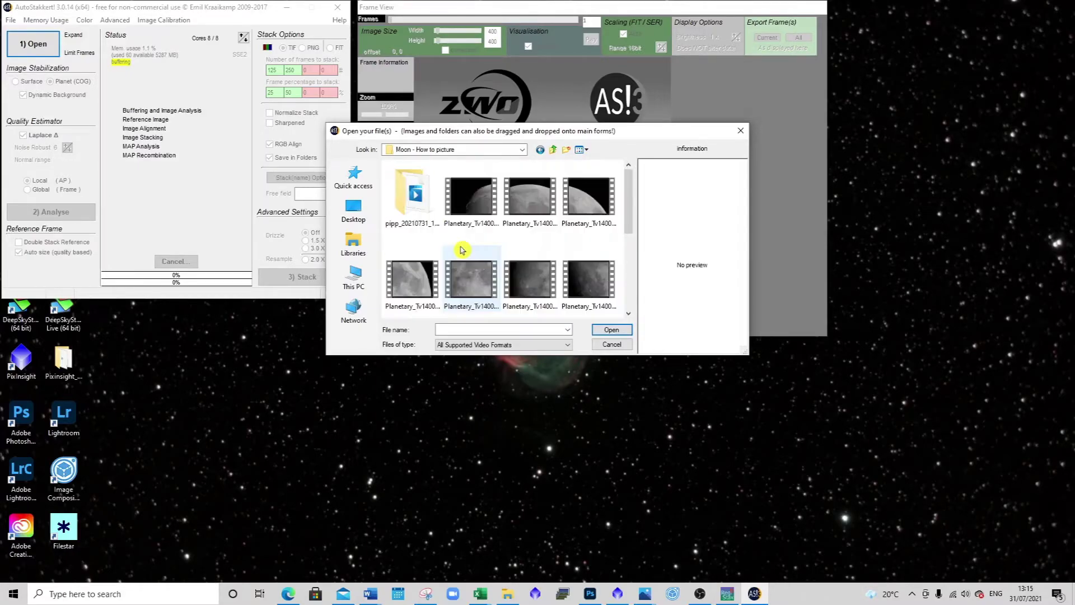
{"action": "double_click", "coordinate": [411, 203]}
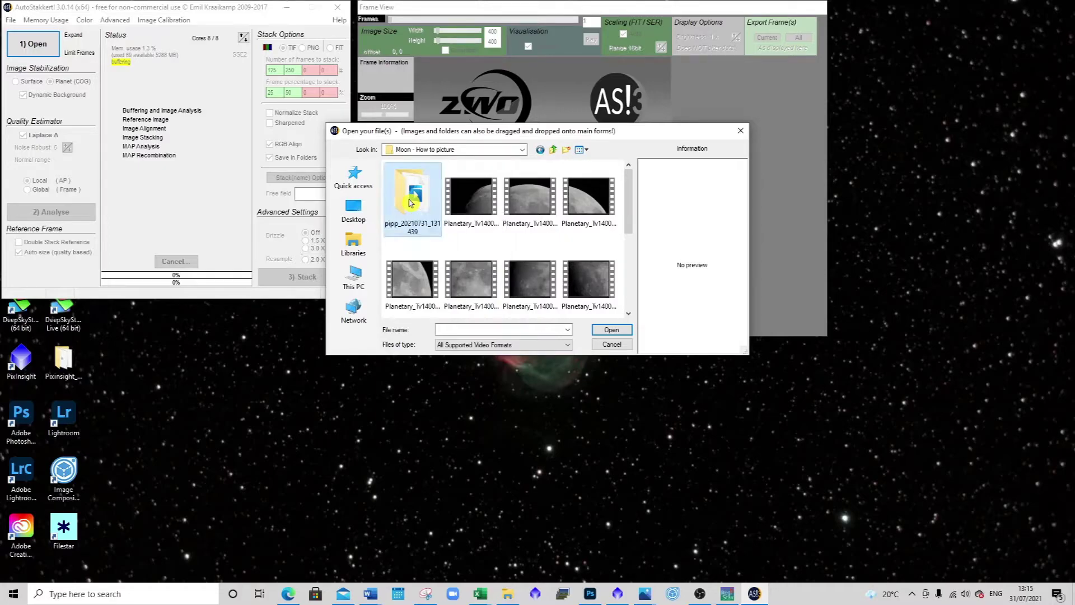
{"action": "left_click", "coordinate": [479, 197]}
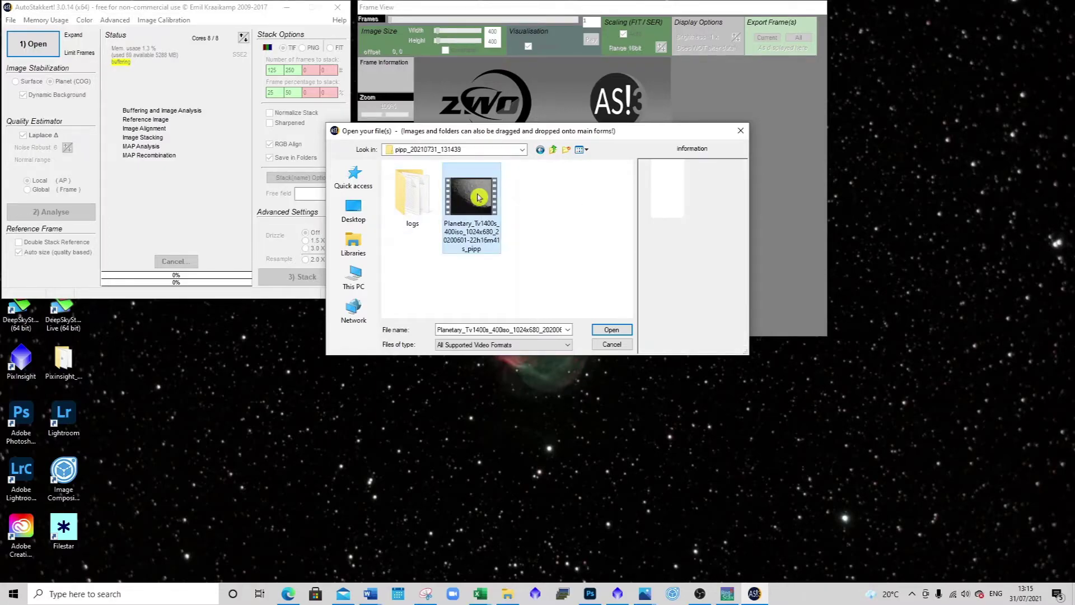
{"action": "left_click", "coordinate": [612, 331]}
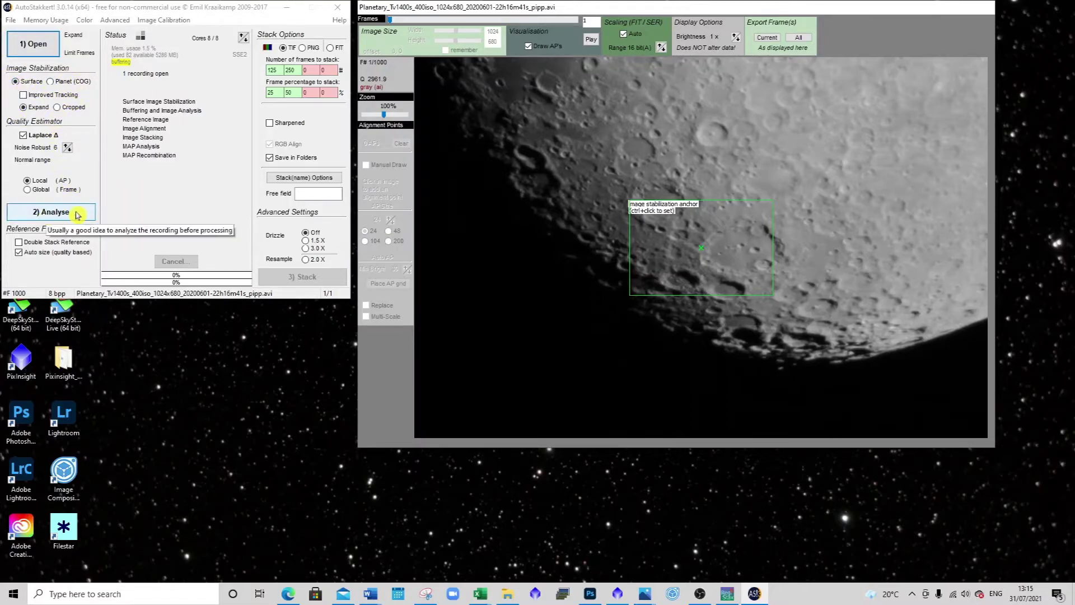
Analyse the close-up video's frame quality and place an alignment point grid of size 24 over the lunar surface
{"action": "left_click", "coordinate": [48, 213]}
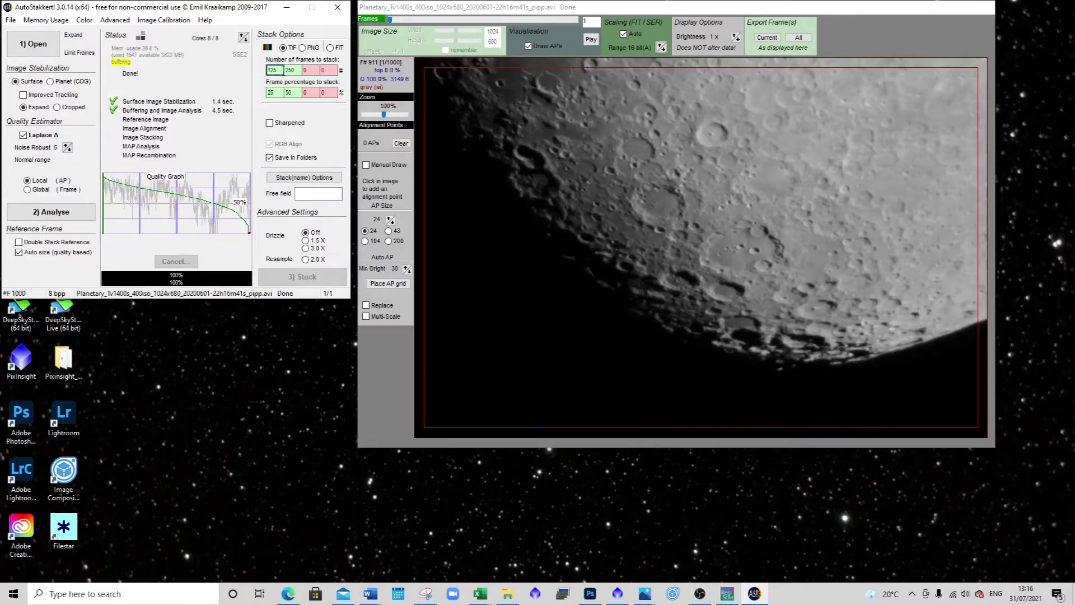
{"action": "left_click", "coordinate": [297, 70]}
{"action": "left_click", "coordinate": [288, 93]}
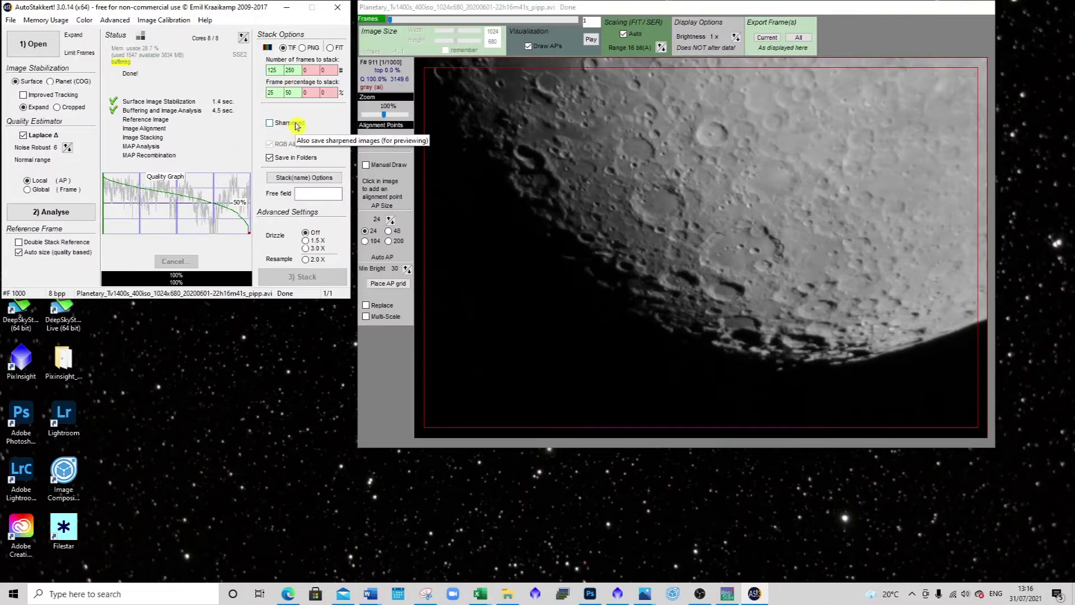
{"action": "left_click", "coordinate": [699, 303]}
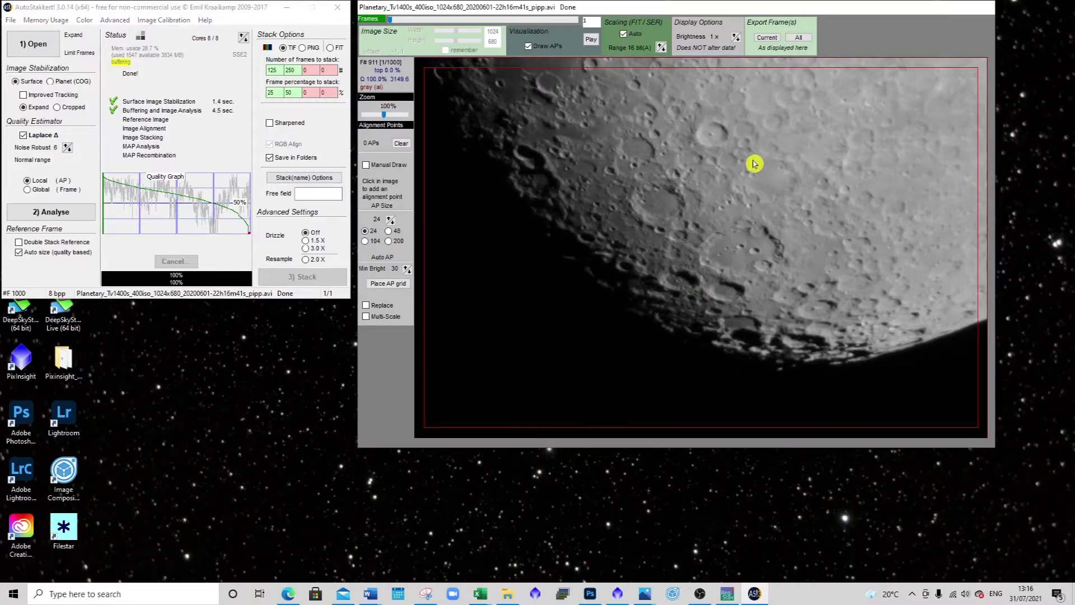
{"action": "left_click", "coordinate": [384, 285]}
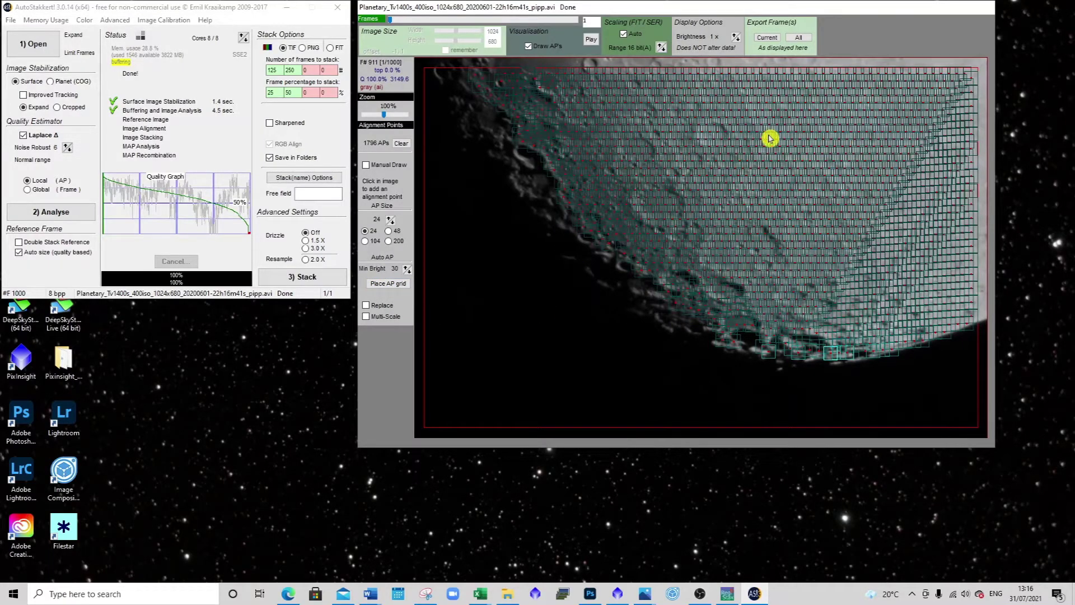
Stack the close-up video for 125 and 250 frames and for 25 and 50 percent, and close the stacking program
{"action": "left_click", "coordinate": [318, 280]}
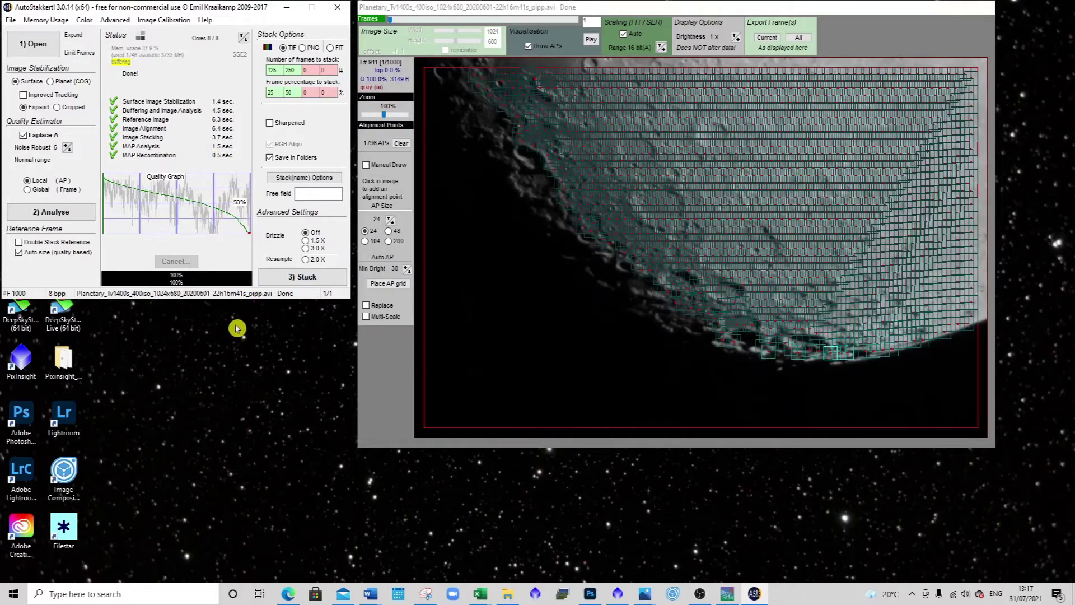
{"action": "left_click", "coordinate": [487, 275]}
{"action": "left_click", "coordinate": [338, 6]}
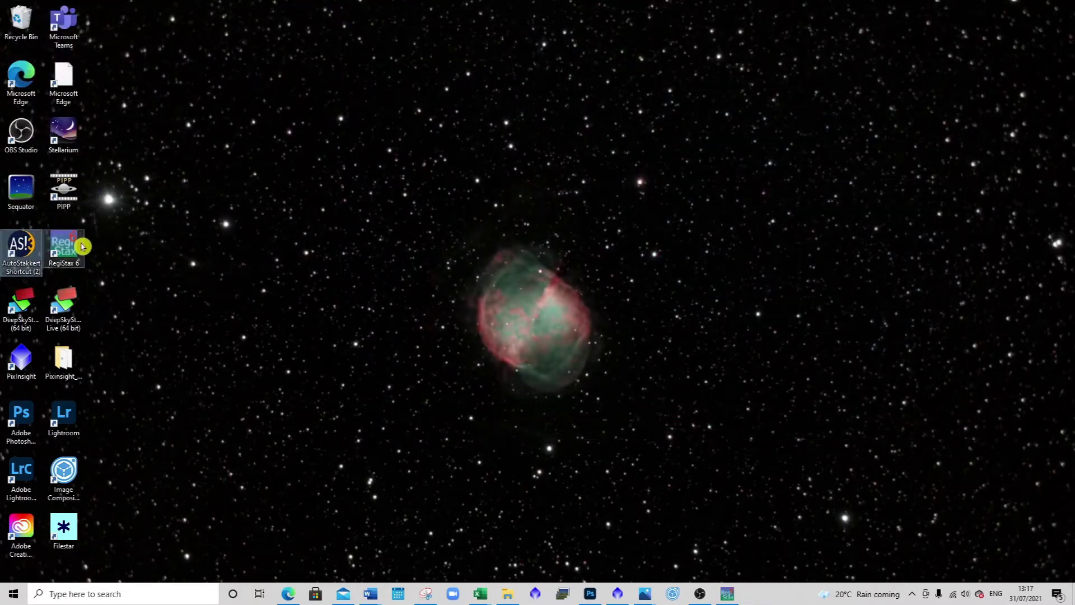
Start RegiStax 6 and open the stacked close-up TIFF from the AS_F125 folder inside "pipp_20210731_131439"
{"action": "double_click", "coordinate": [63, 245]}
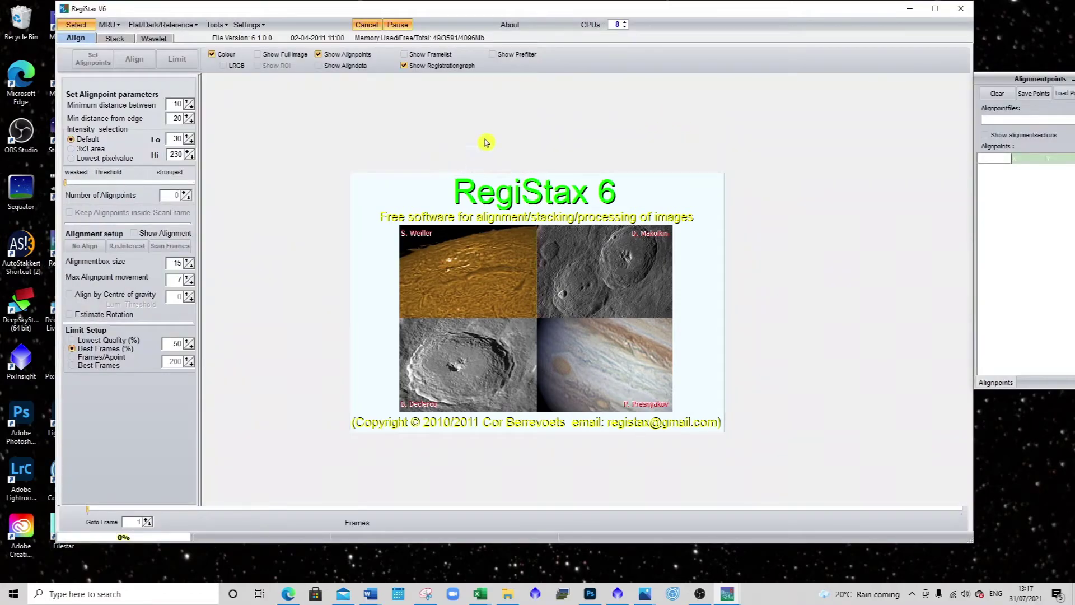
{"action": "left_click", "coordinate": [76, 25]}
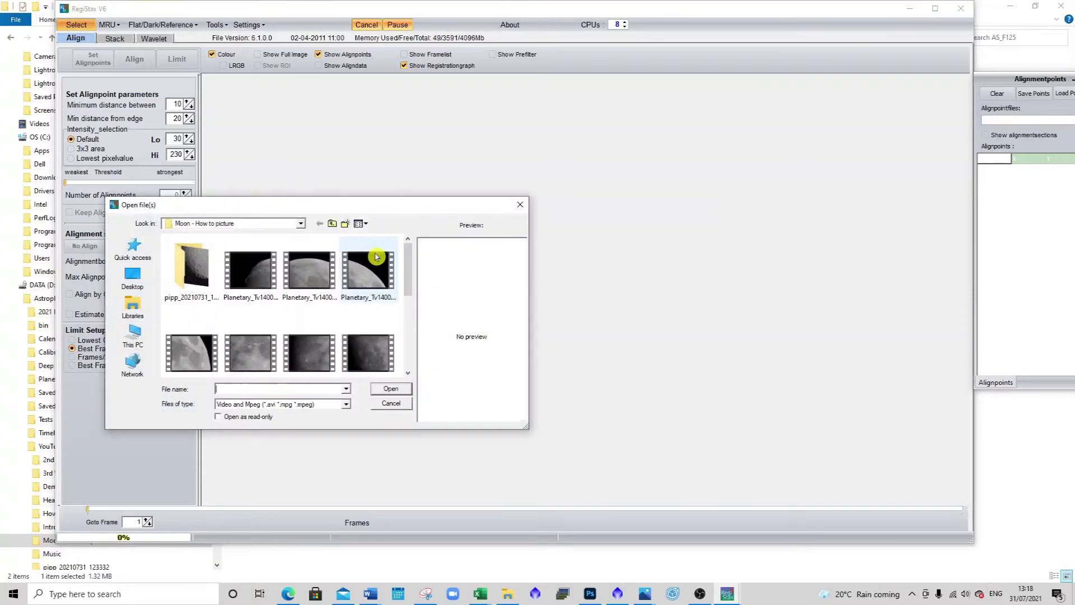
{"action": "double_click", "coordinate": [189, 268]}
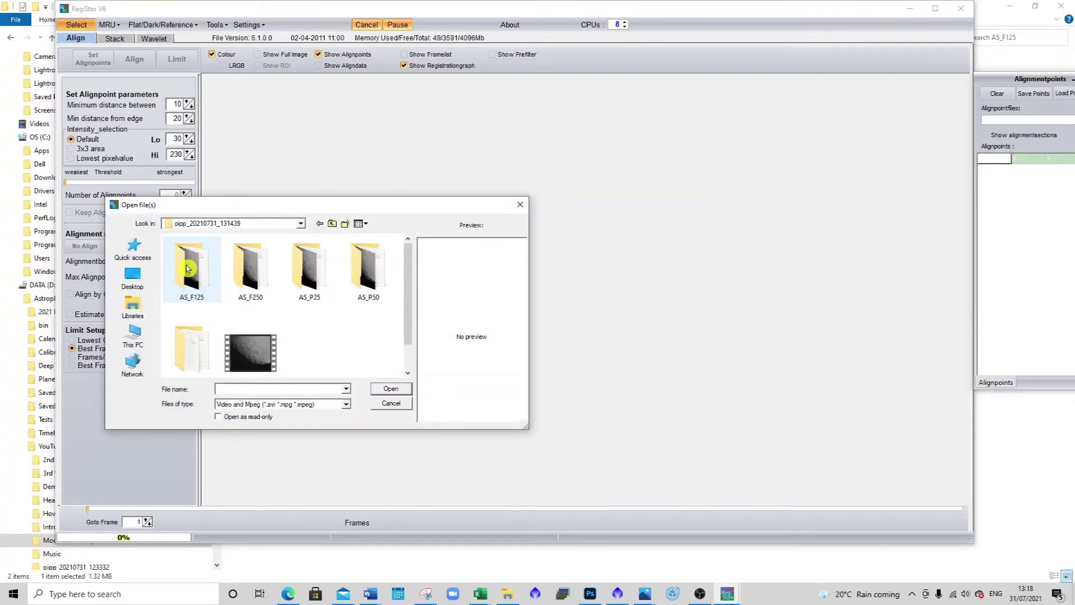
{"action": "double_click", "coordinate": [187, 269]}
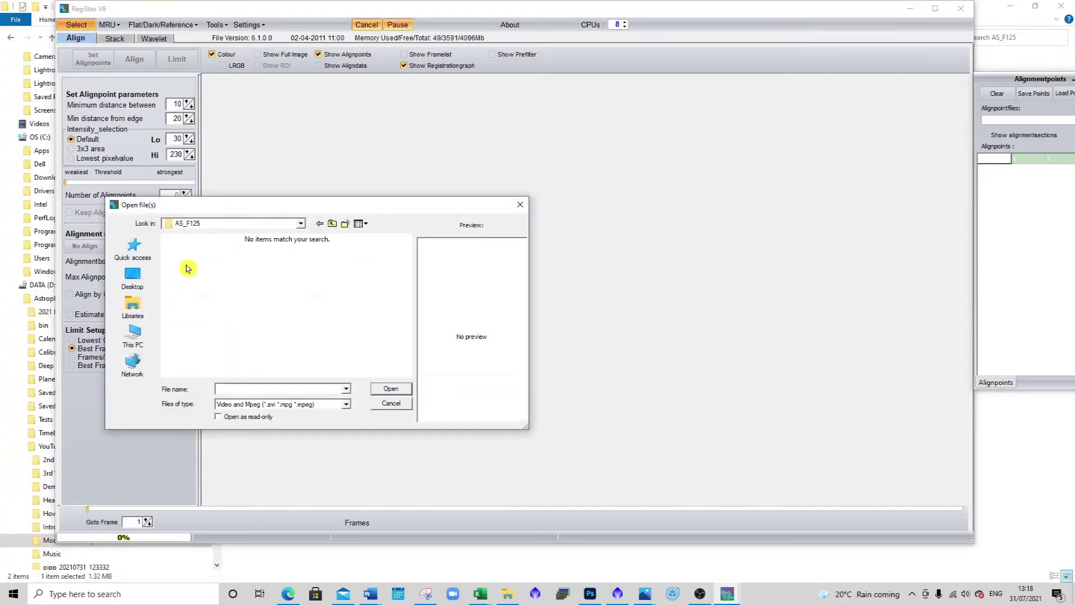
{"action": "left_click", "coordinate": [346, 404]}
{"action": "left_click", "coordinate": [332, 448]}
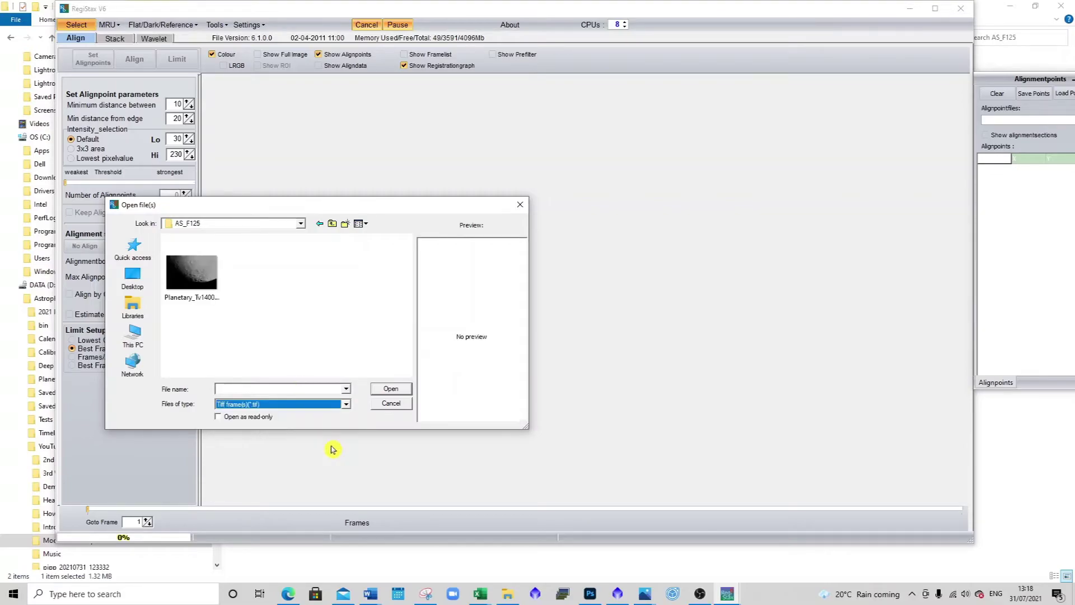
{"action": "left_click", "coordinate": [193, 273]}
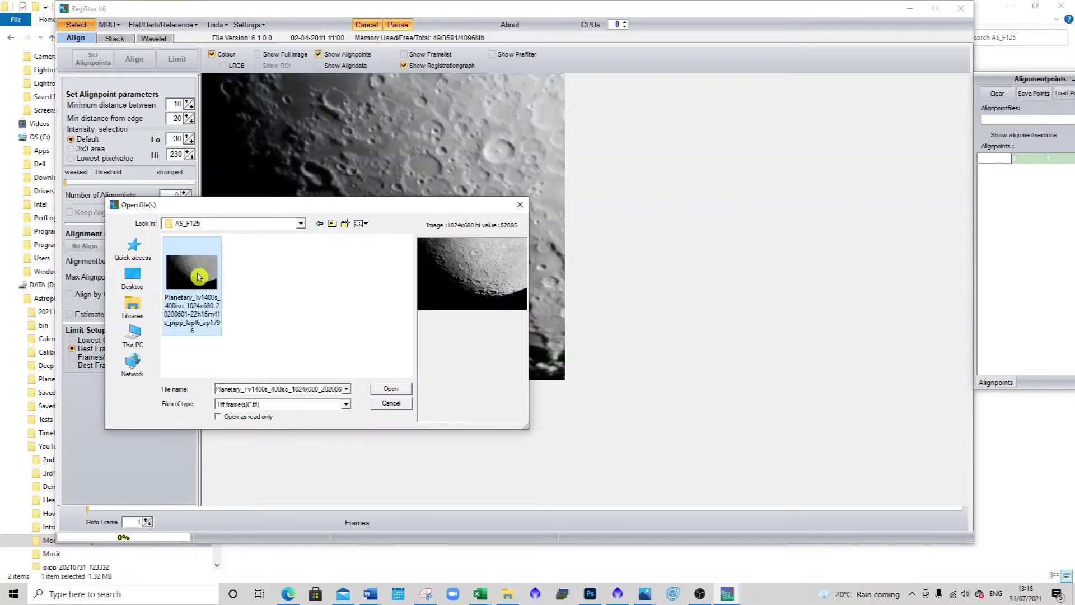
{"action": "left_click", "coordinate": [391, 392]}
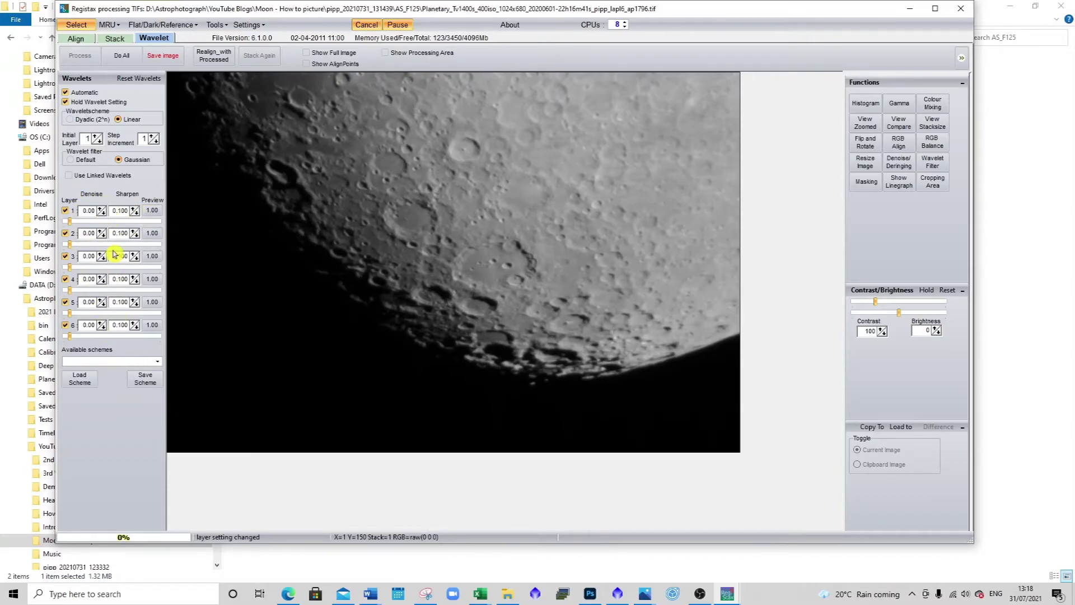
Sharpen the whole image with wavelet layer 1 at 25.7 and layer 2 at 1.8, applying each change to the full frame
{"action": "left_click", "coordinate": [72, 221]}
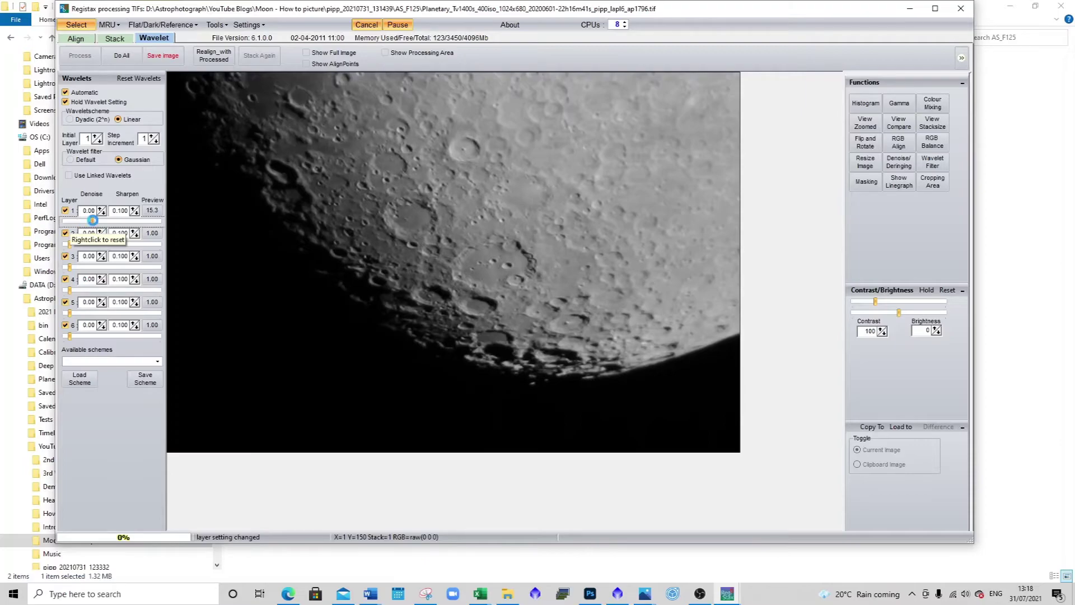
{"action": "left_click_drag", "start_coordinate": [95, 221], "coordinate": [95, 224]}
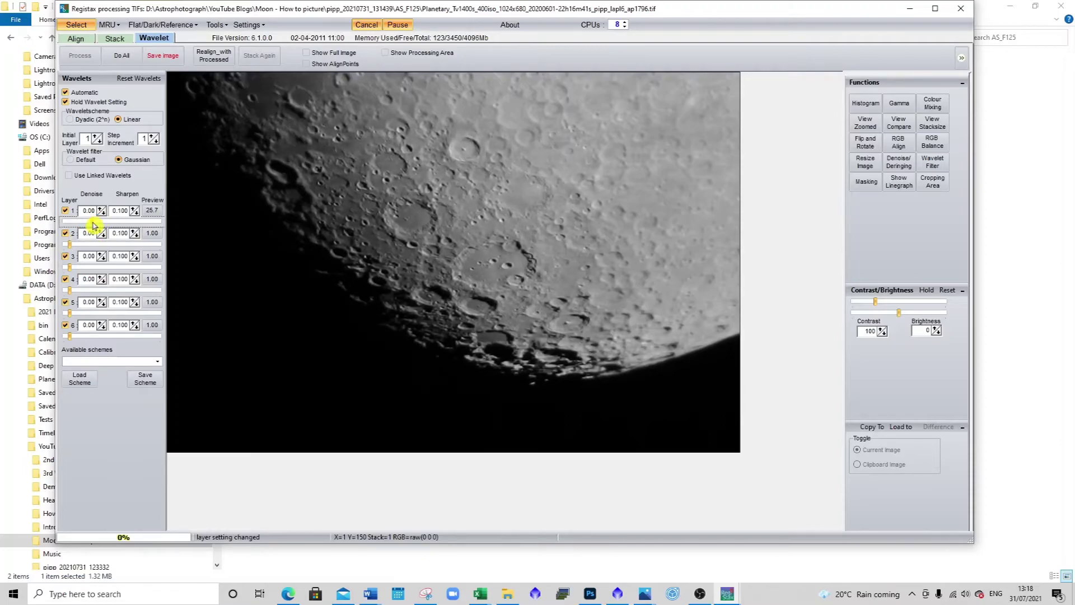
{"action": "left_click", "coordinate": [121, 56]}
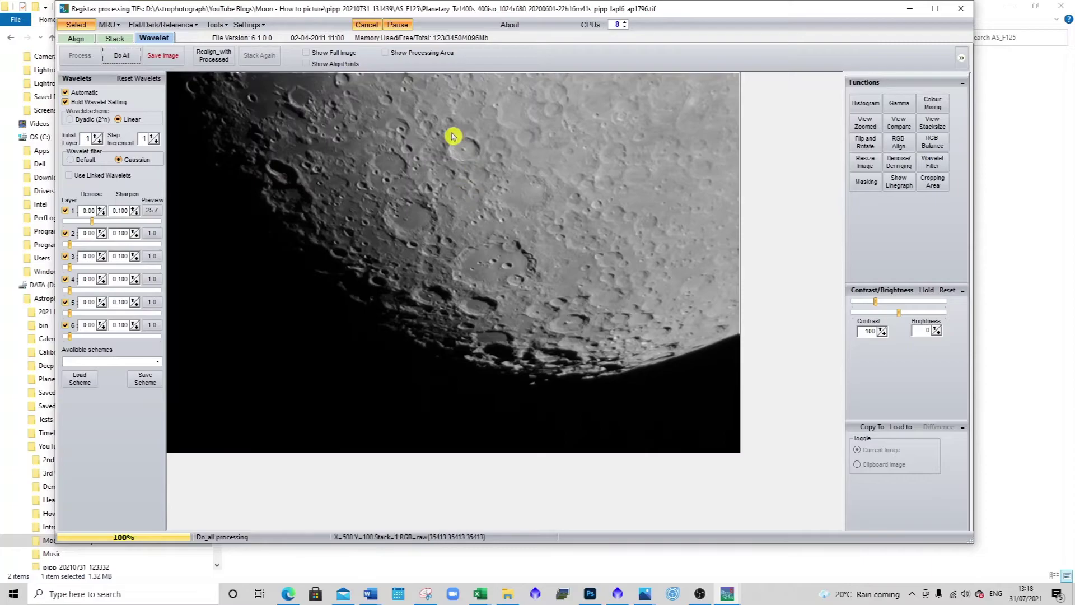
{"action": "left_click", "coordinate": [69, 246]}
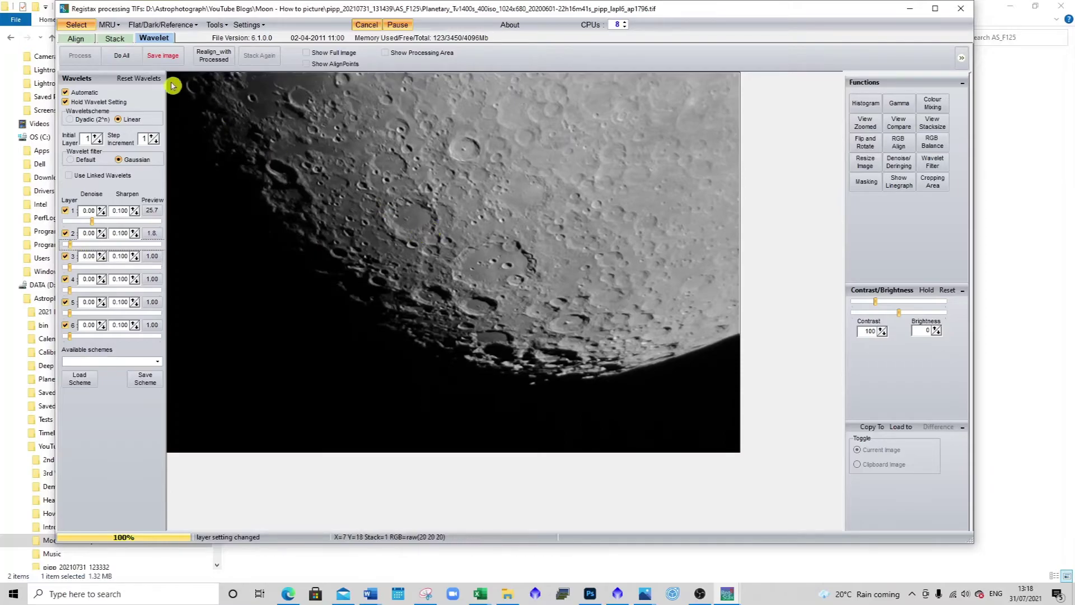
{"action": "left_click", "coordinate": [128, 58]}
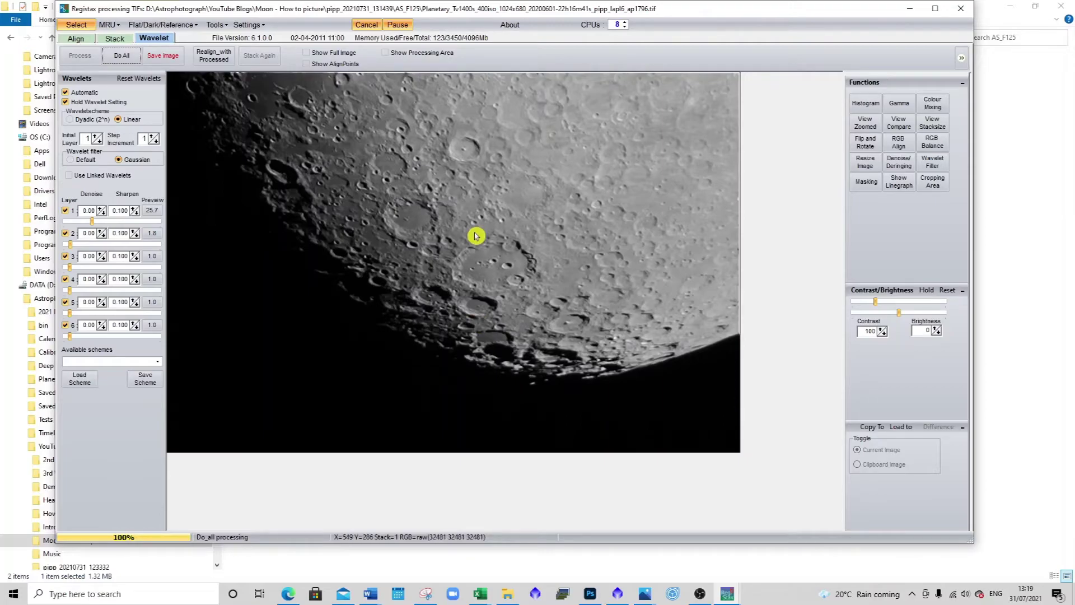
Set the denoise value of wavelet layer 1 to 0.10 and apply it to the whole image
{"action": "left_click", "coordinate": [100, 208]}
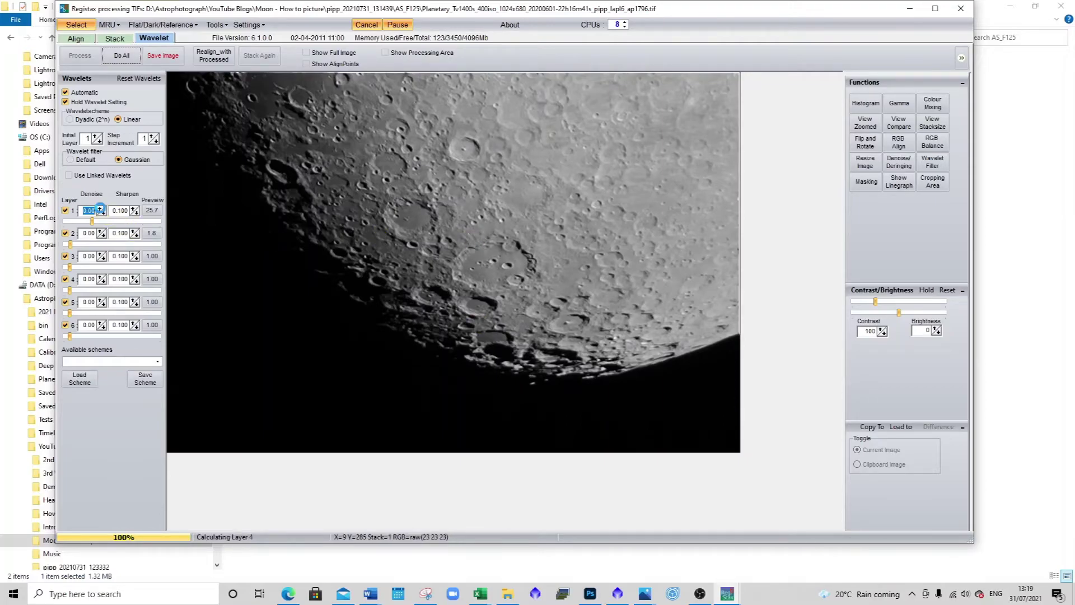
{"action": "left_click", "coordinate": [101, 209]}
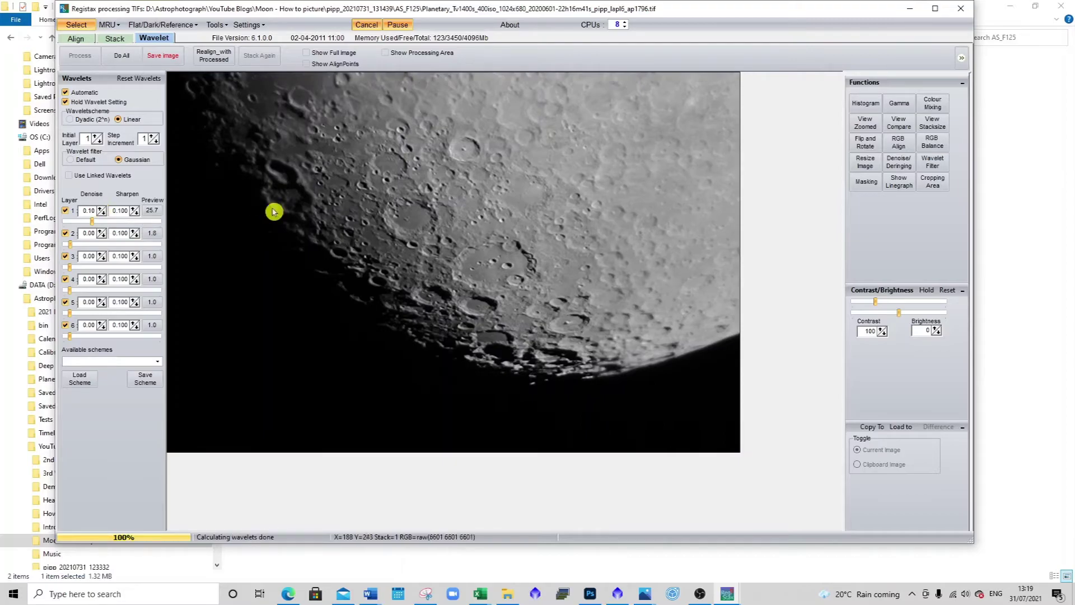
{"action": "left_click", "coordinate": [121, 55]}
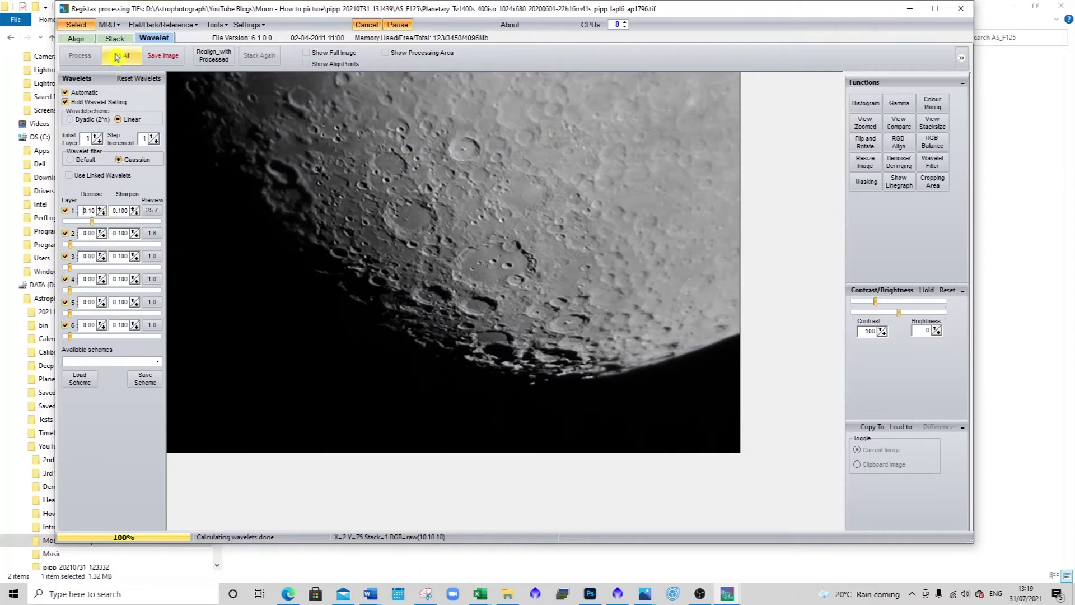
{"action": "left_click", "coordinate": [340, 367]}
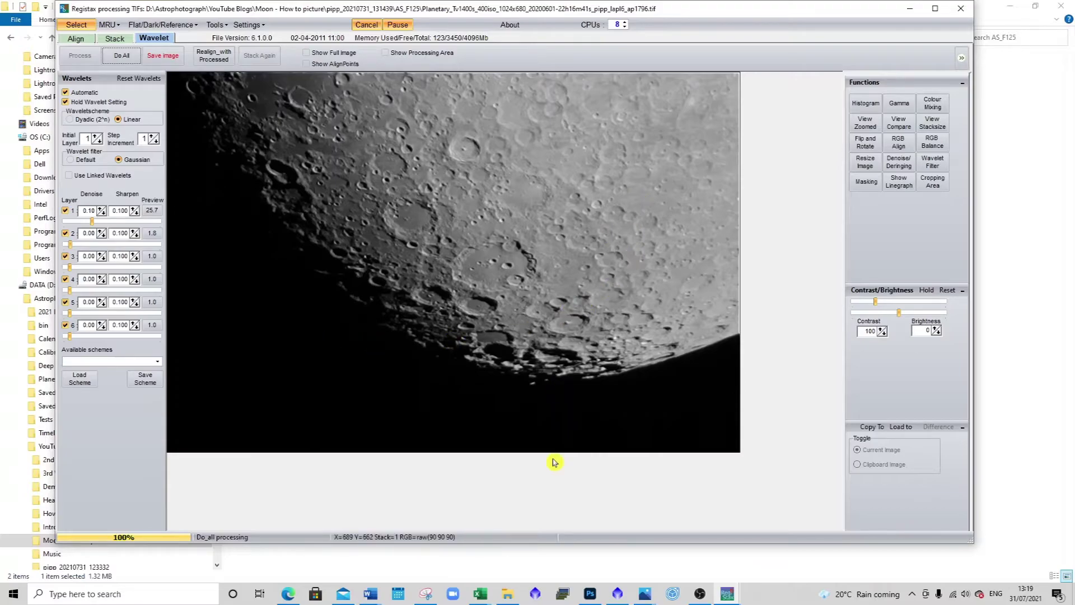
{"action": "left_click", "coordinate": [120, 56]}
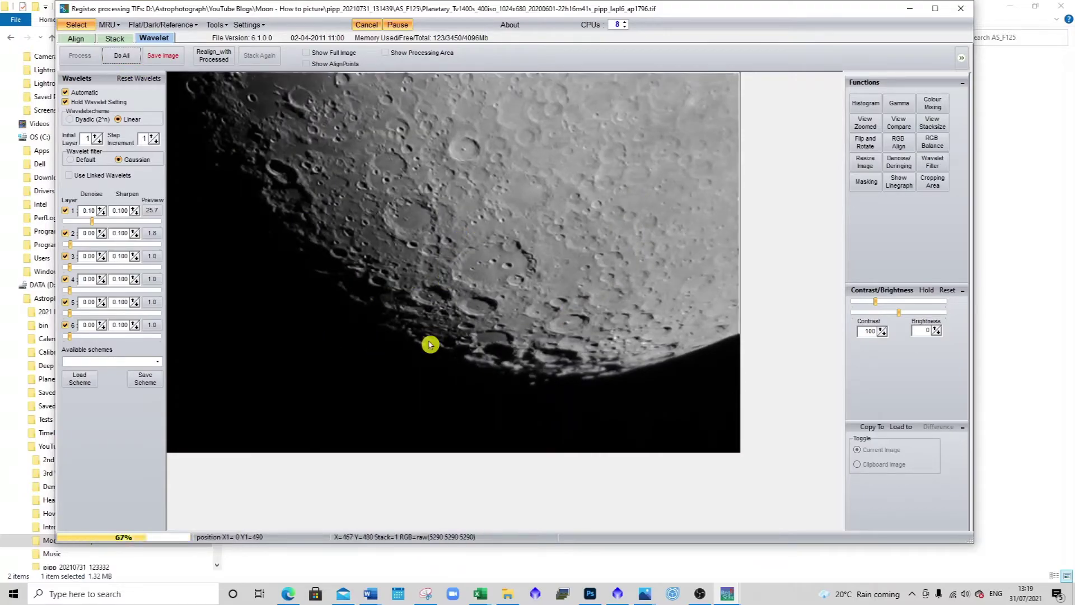
Save the processed close-up as a 16-bit TIFF named "Moon 13" in the AS_F125 folder
{"action": "left_click", "coordinate": [162, 55]}
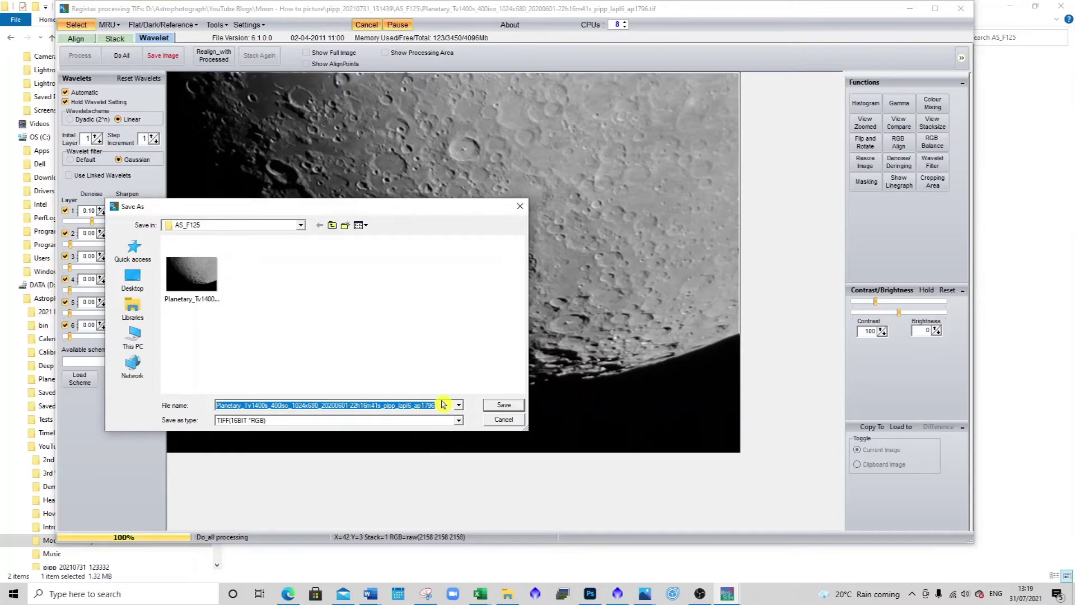
{"action": "type", "text": "m"}
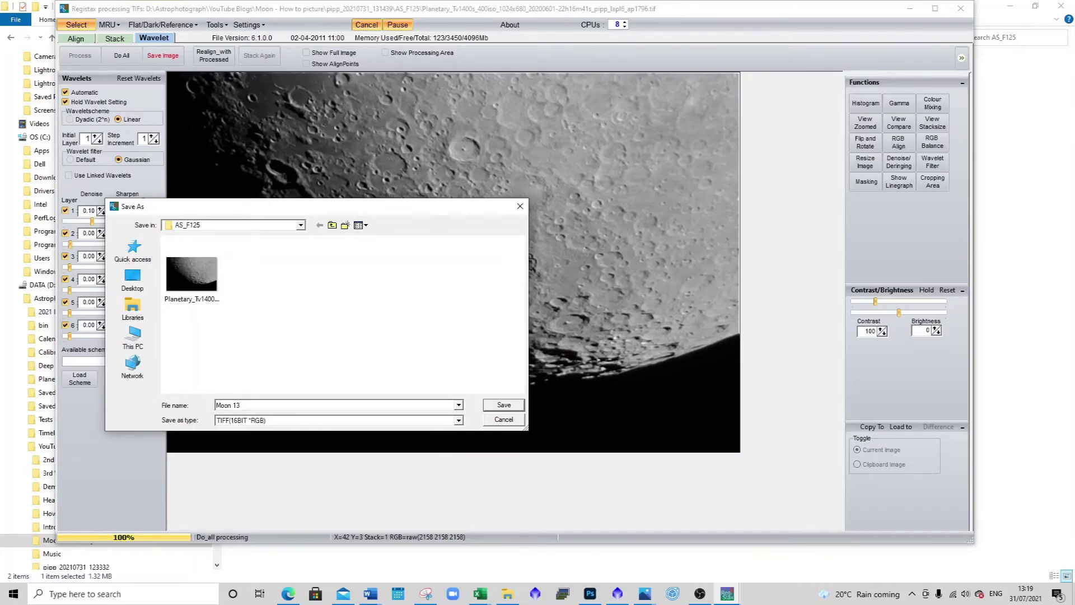
{"action": "left_click", "coordinate": [503, 406]}
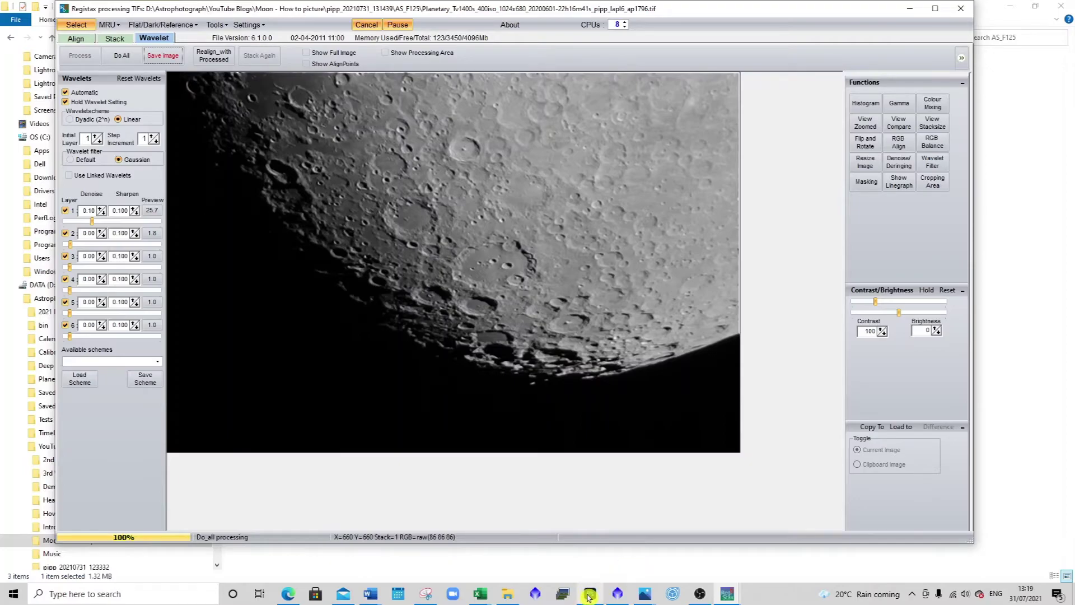
Switch to Photoshop and open the "Full Moon_Mosaicv1a" JPG from the YouTube Blogs folder
{"action": "left_click", "coordinate": [591, 541]}
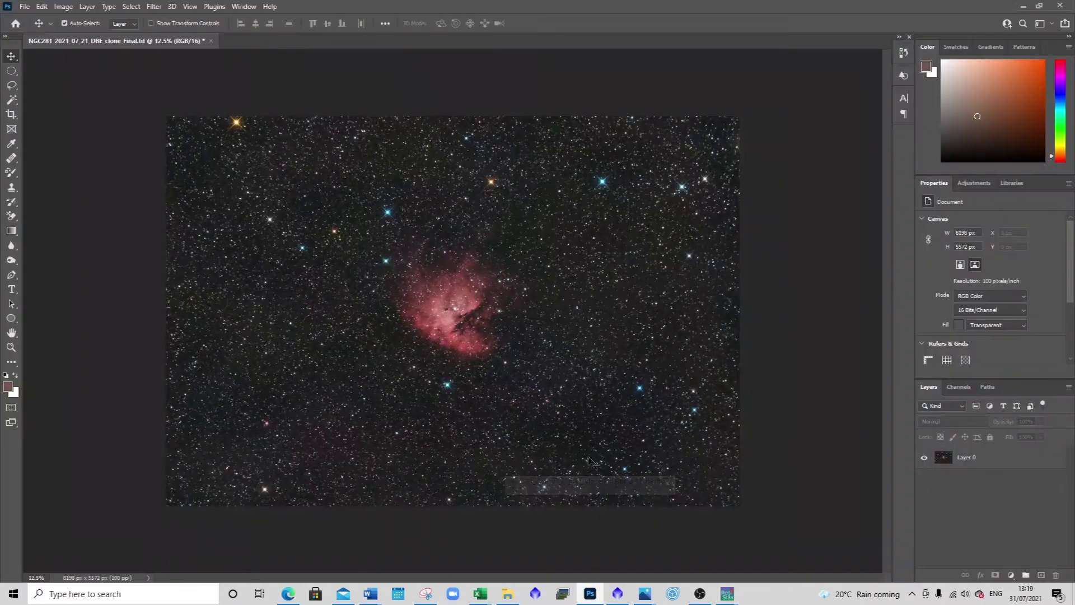
{"action": "left_click", "coordinate": [27, 7]}
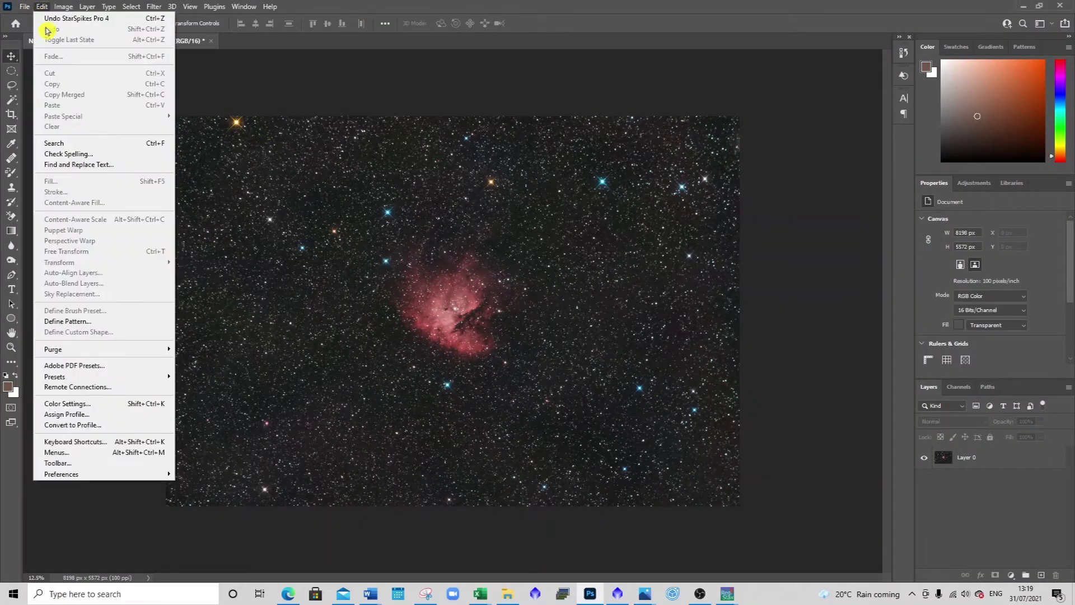
{"action": "left_click", "coordinate": [37, 29]}
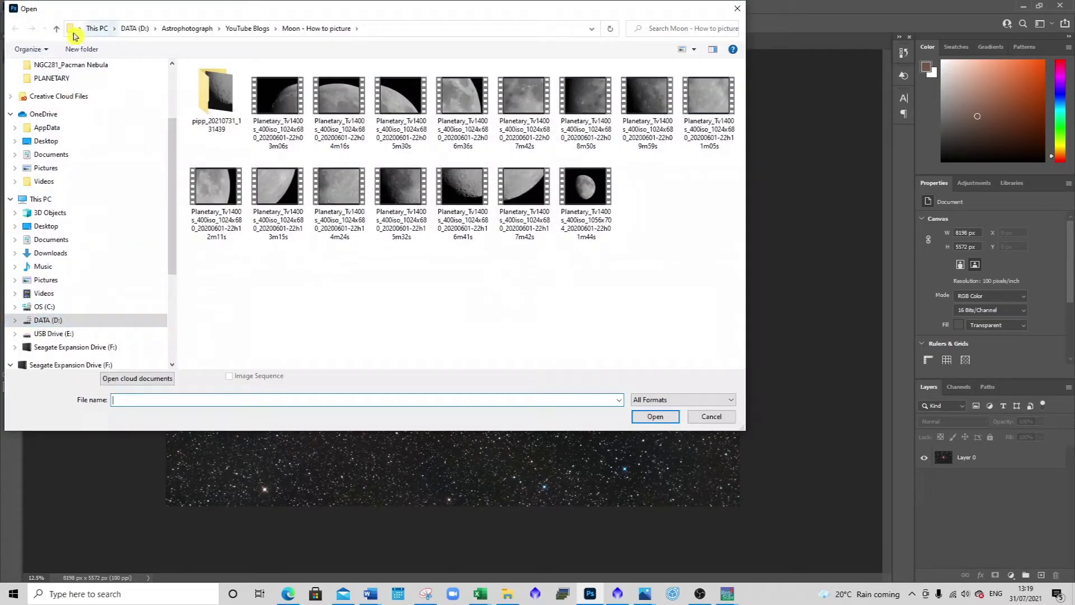
{"action": "left_click", "coordinate": [56, 29]}
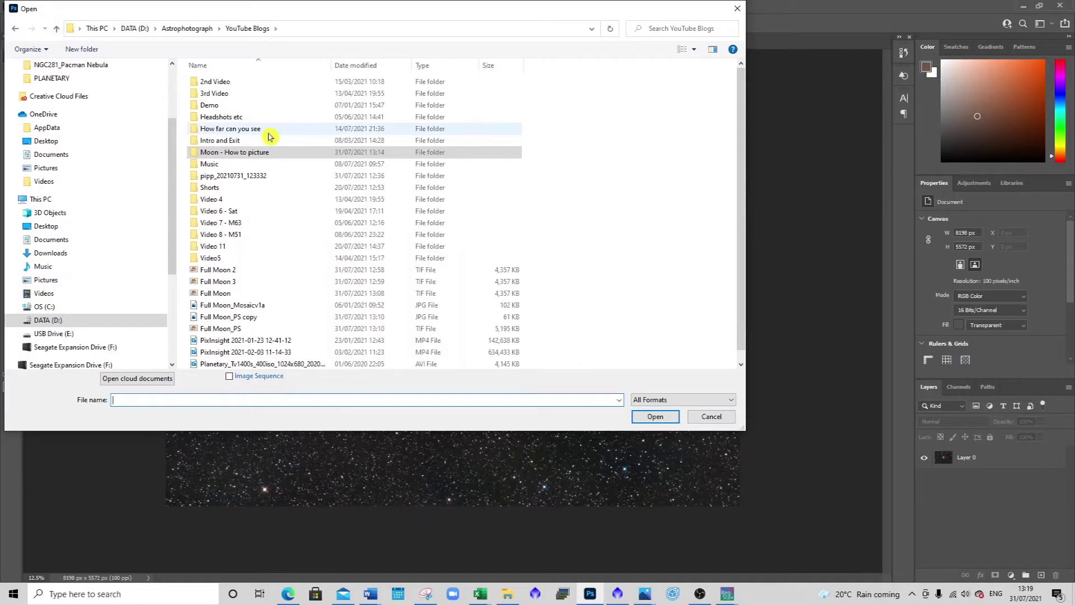
{"action": "scroll", "coordinate": [271, 137], "scroll_direction": "down", "scroll_amount": 1}
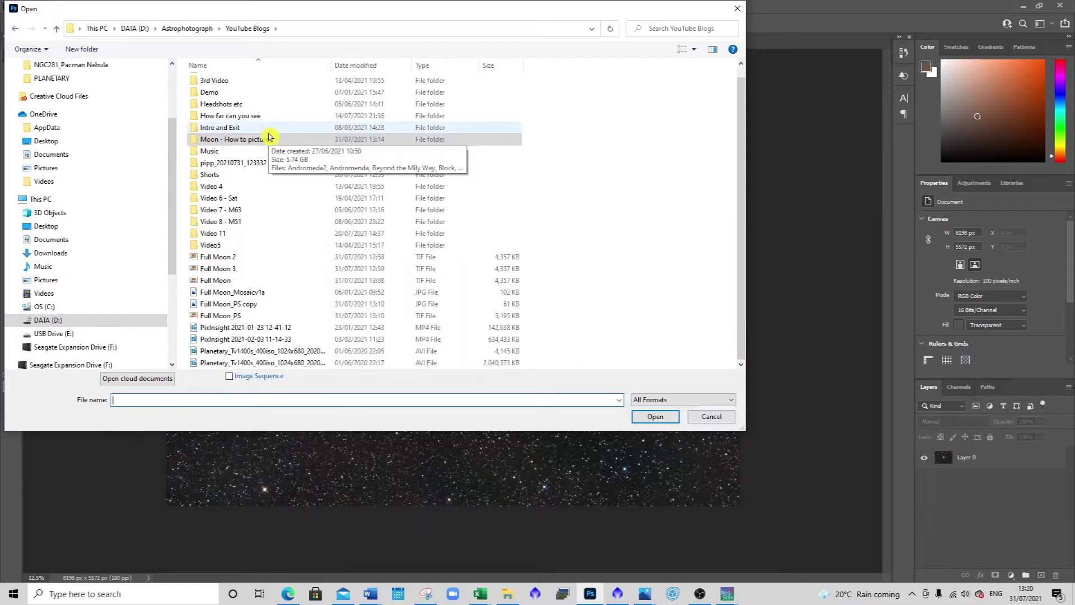
{"action": "left_click", "coordinate": [258, 293]}
{"action": "left_click", "coordinate": [654, 417]}
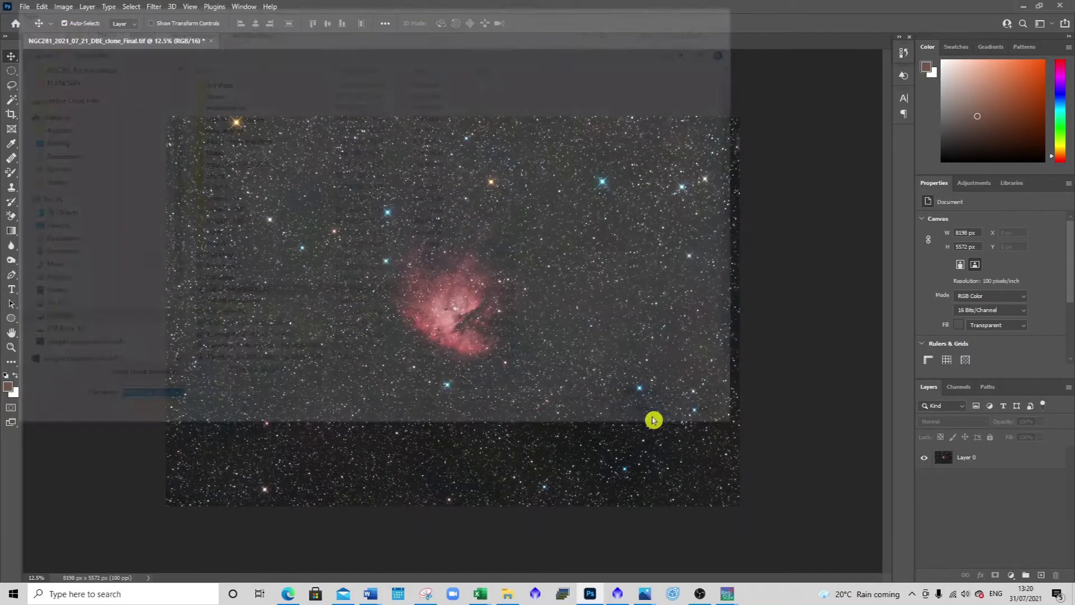
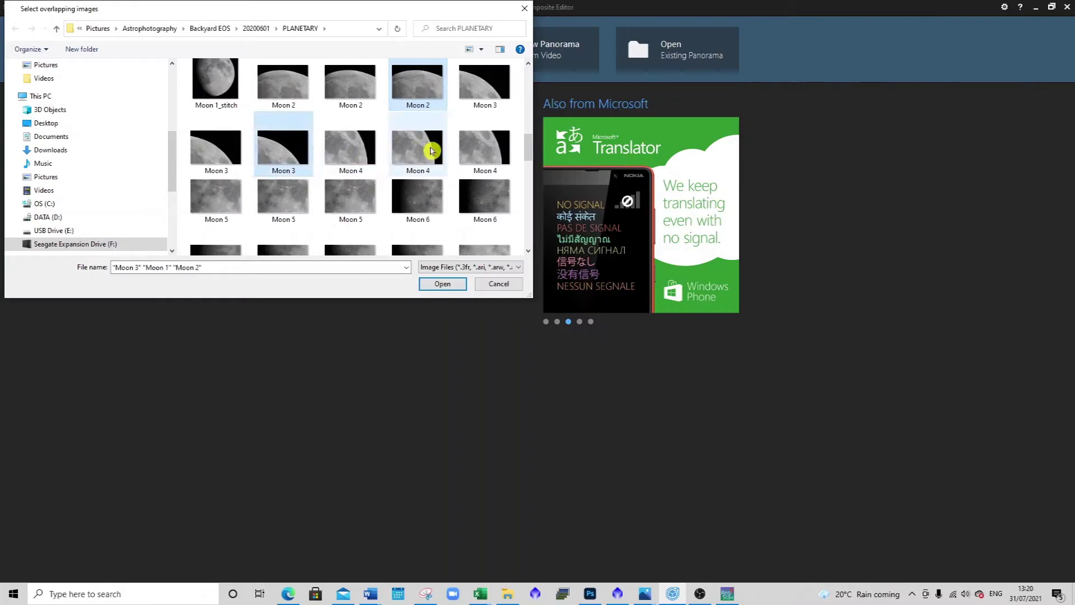
Add the third version of each image from Moon 4 through Moon 9 to the overlapping images selection
{"action": "left_click", "coordinate": [478, 155], "text": "ctrl"}
{"action": "left_click", "coordinate": [348, 203], "text": "ctrl"}
{"action": "left_click_drag", "start_coordinate": [528, 149], "coordinate": [530, 164]}
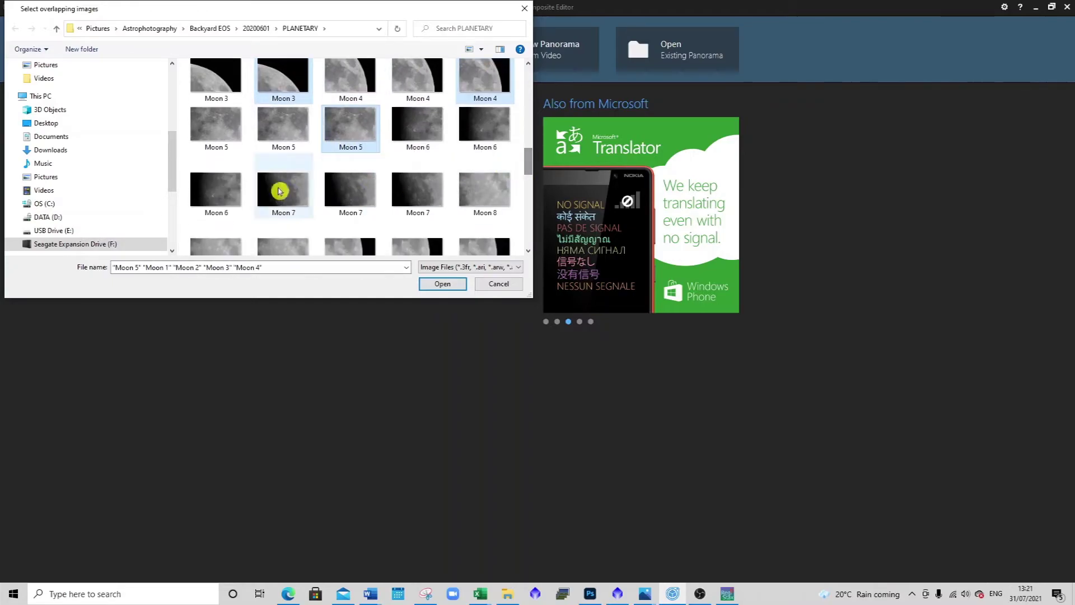
{"action": "left_click", "coordinate": [228, 193], "text": "ctrl"}
{"action": "left_click", "coordinate": [421, 188], "text": "ctrl"}
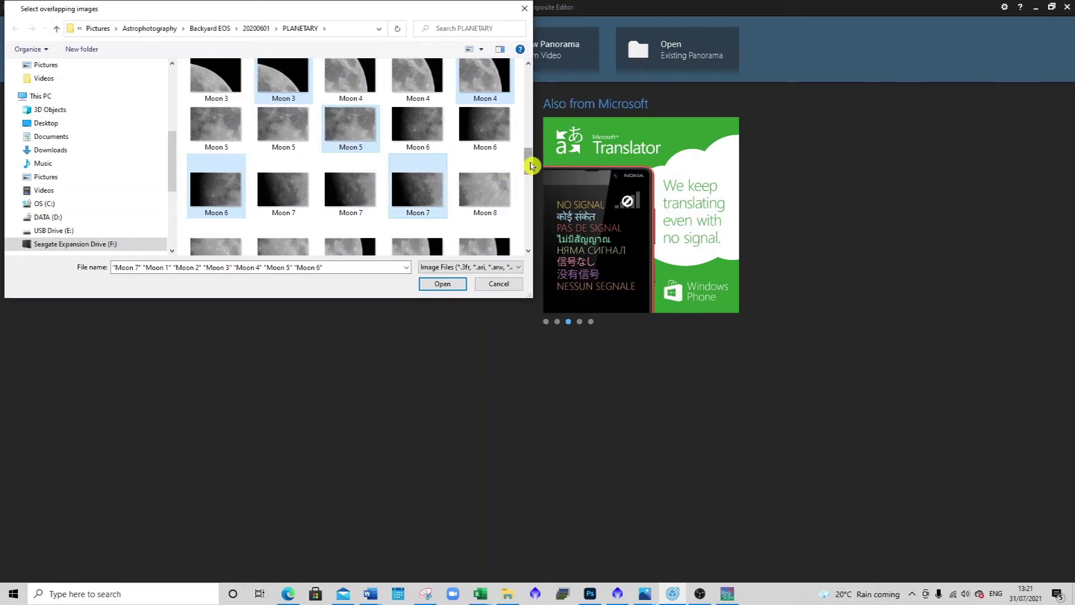
{"action": "left_click_drag", "start_coordinate": [529, 163], "coordinate": [531, 168]}
{"action": "left_click", "coordinate": [291, 198], "text": "ctrl"}
{"action": "left_click", "coordinate": [475, 189], "text": "ctrl"}
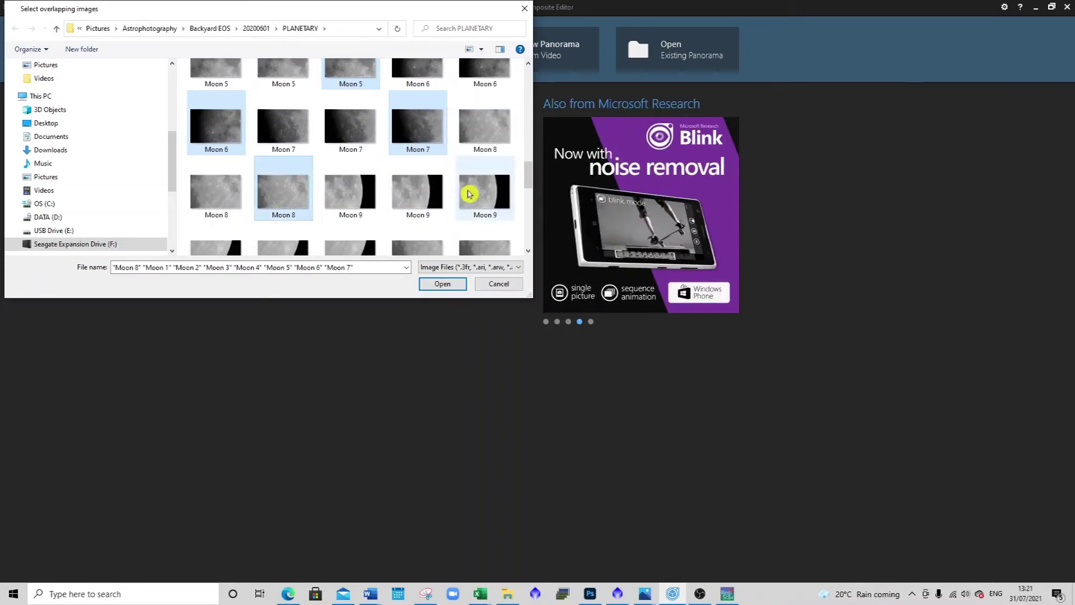
Add the third version of each image from Moon 10 through Moon 14 to the selection and import all the chosen images
{"action": "left_click_drag", "start_coordinate": [529, 173], "coordinate": [530, 209]}
{"action": "left_click", "coordinate": [350, 180], "text": "ctrl"}
{"action": "left_click", "coordinate": [244, 187], "text": "ctrl"}
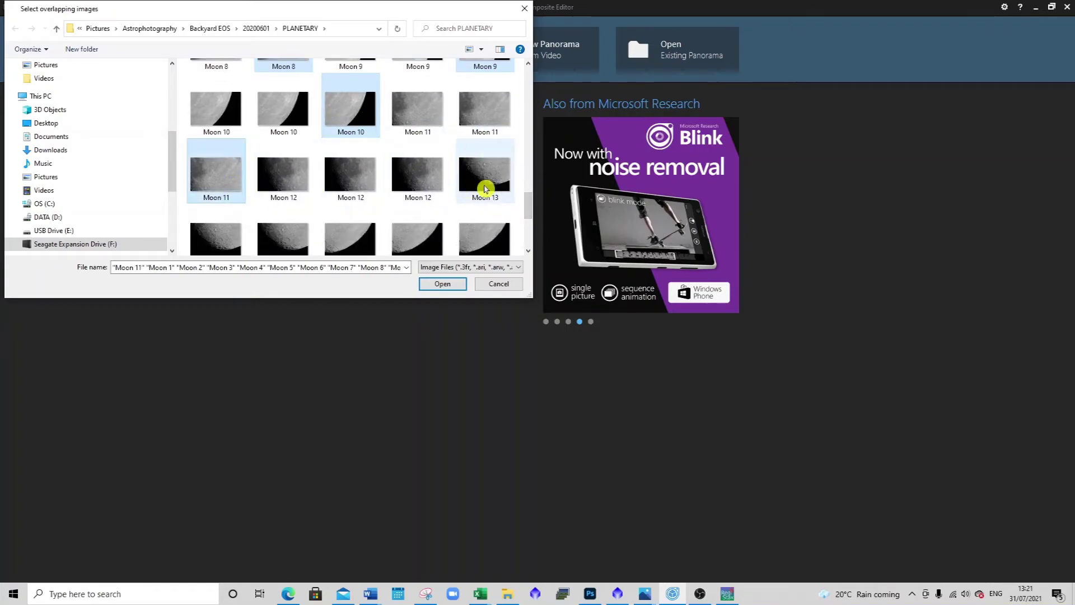
{"action": "left_click", "coordinate": [427, 175], "text": "ctrl"}
{"action": "left_click_drag", "start_coordinate": [531, 197], "coordinate": [529, 211]}
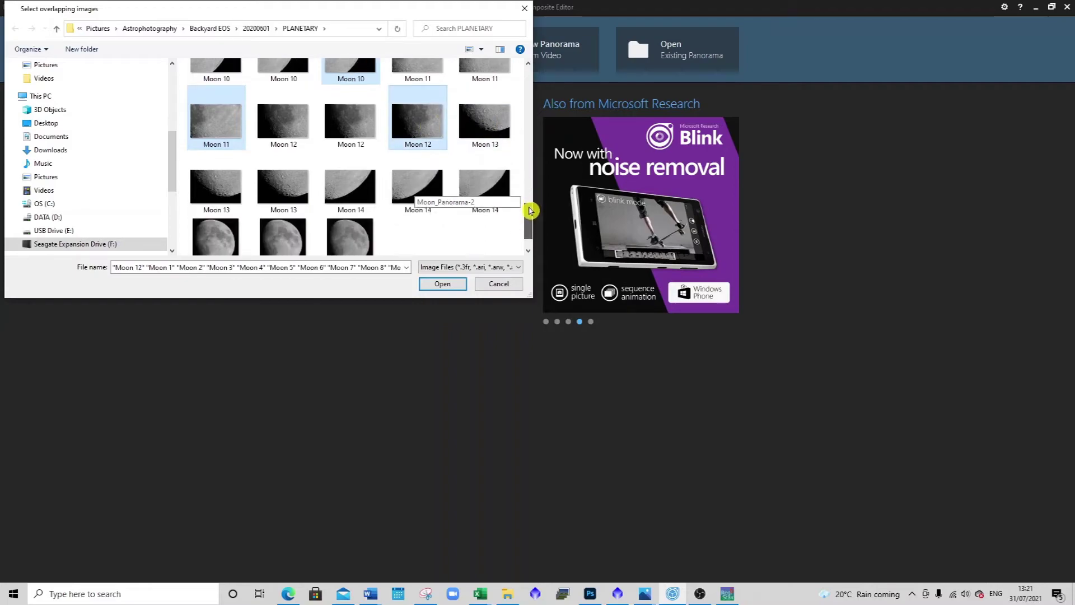
{"action": "left_click", "coordinate": [291, 198], "text": "ctrl"}
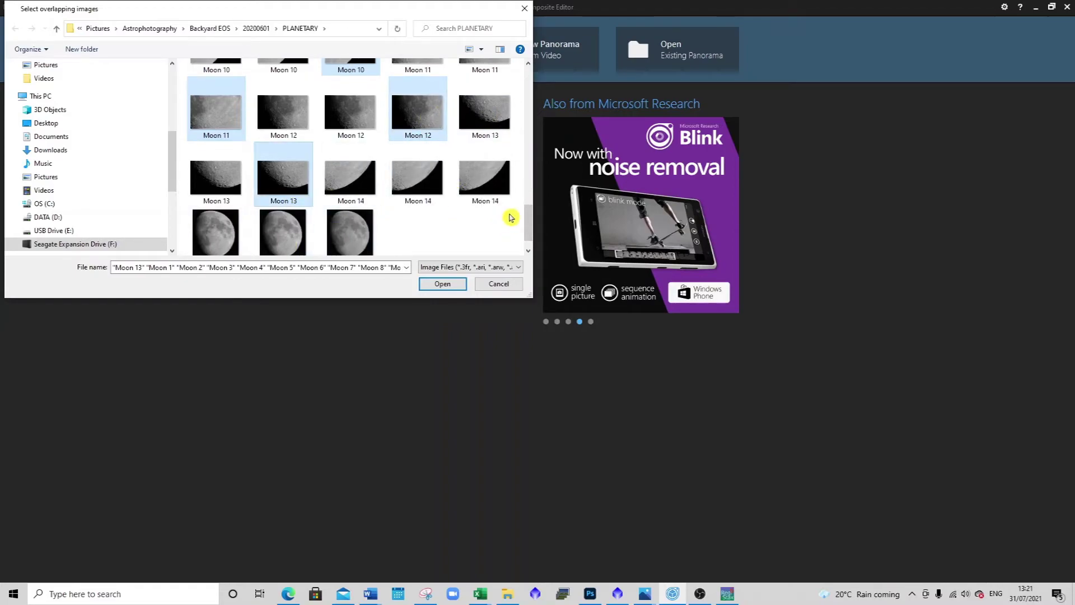
{"action": "left_click", "coordinate": [497, 193], "text": "ctrl"}
{"action": "left_click", "coordinate": [463, 279]}
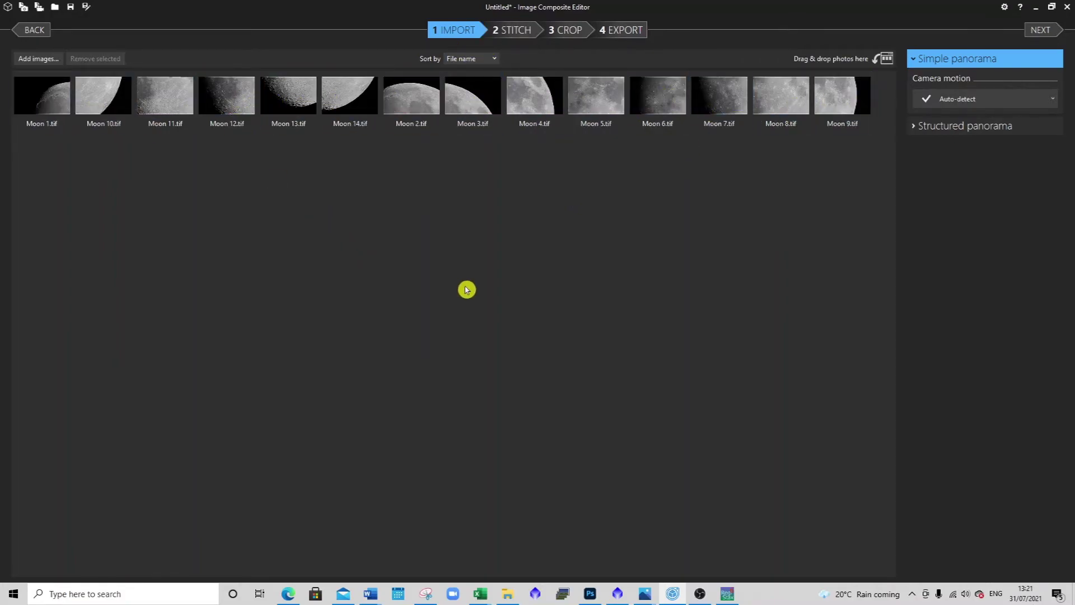
Stitch the imported Moon images and crop the panorama closely around the Moon to about 2054 by 2438 pixels
{"action": "left_click", "coordinate": [525, 37]}
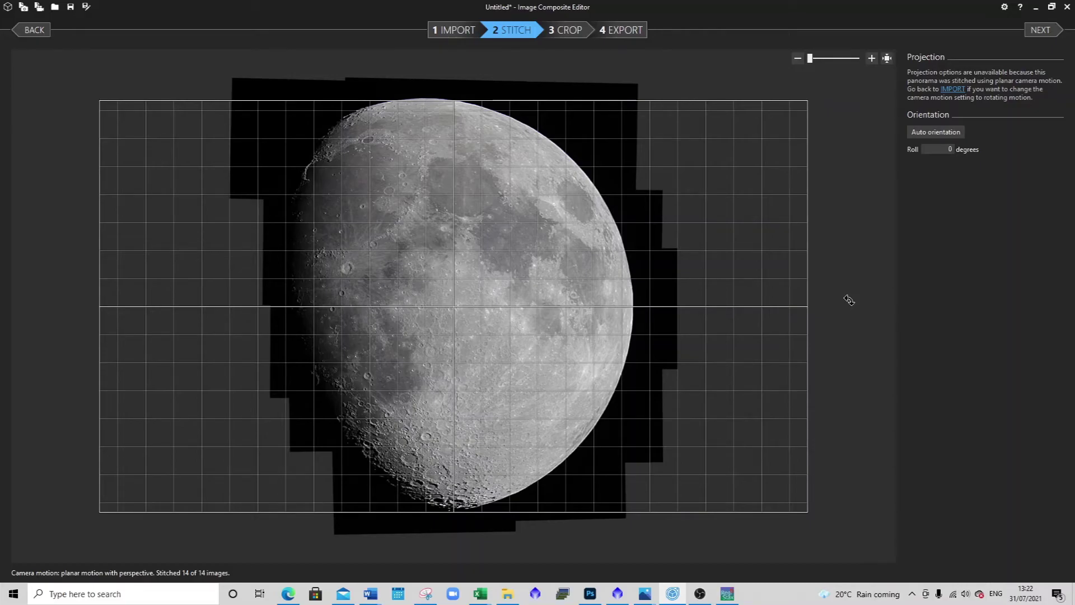
{"action": "left_click", "coordinate": [567, 35]}
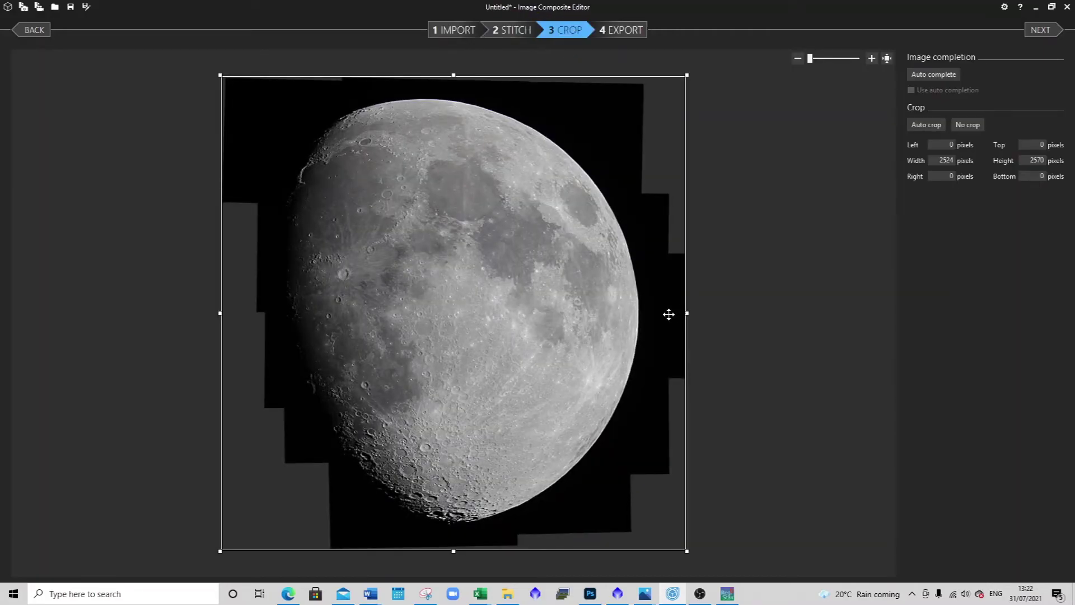
{"action": "left_click_drag", "start_coordinate": [684, 310], "coordinate": [644, 313]}
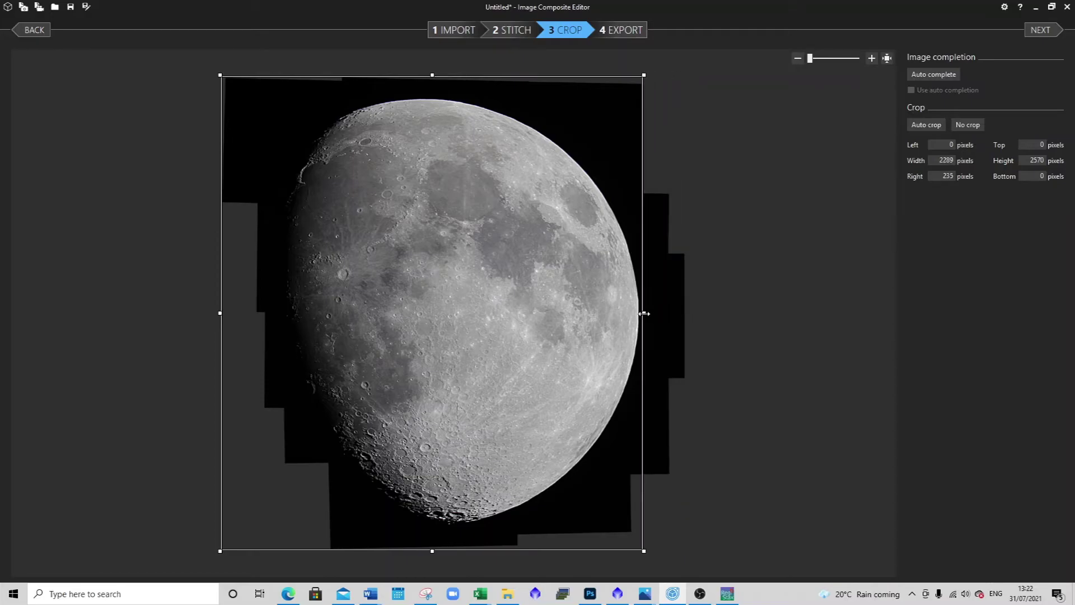
{"action": "left_click_drag", "start_coordinate": [433, 76], "coordinate": [433, 83]}
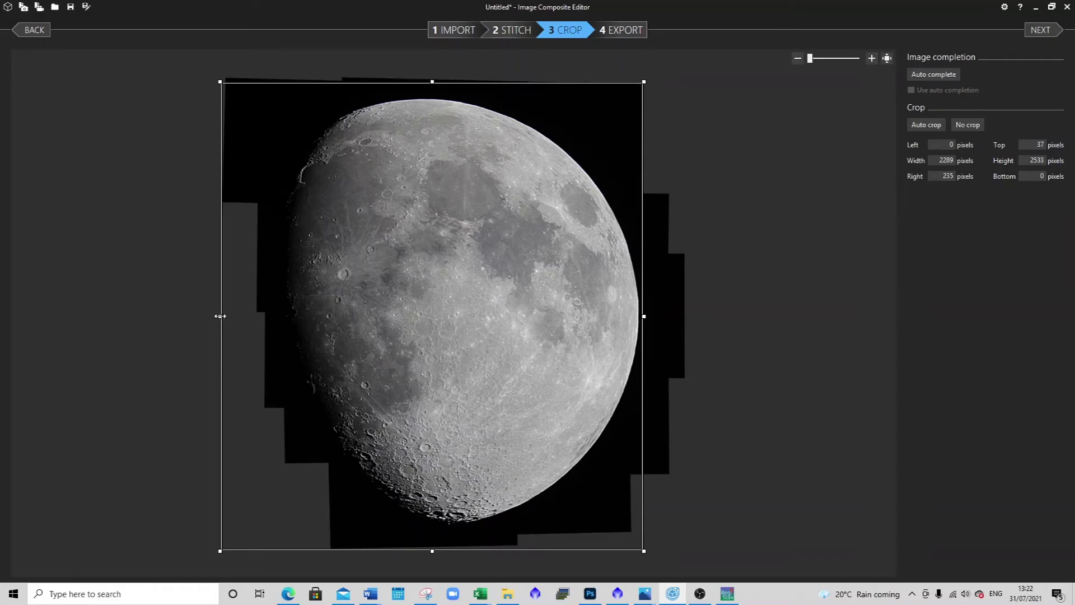
{"action": "left_click_drag", "start_coordinate": [224, 315], "coordinate": [263, 314]}
{"action": "left_click_drag", "start_coordinate": [454, 548], "coordinate": [454, 531]}
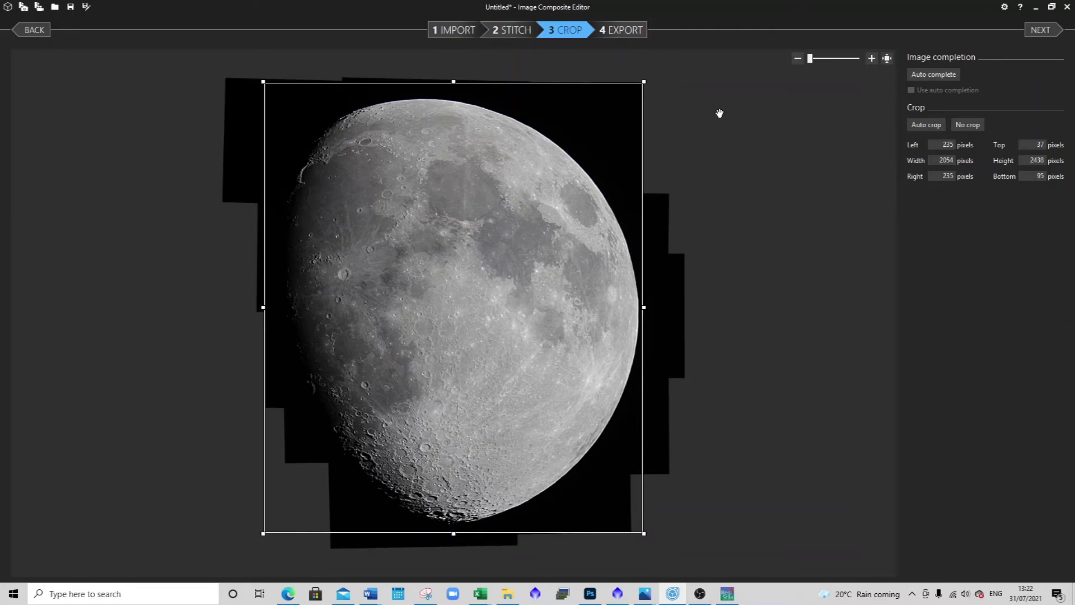
Keep TIFF Image as the export file format and start exporting the panorama to disk
{"action": "left_click", "coordinate": [624, 34]}
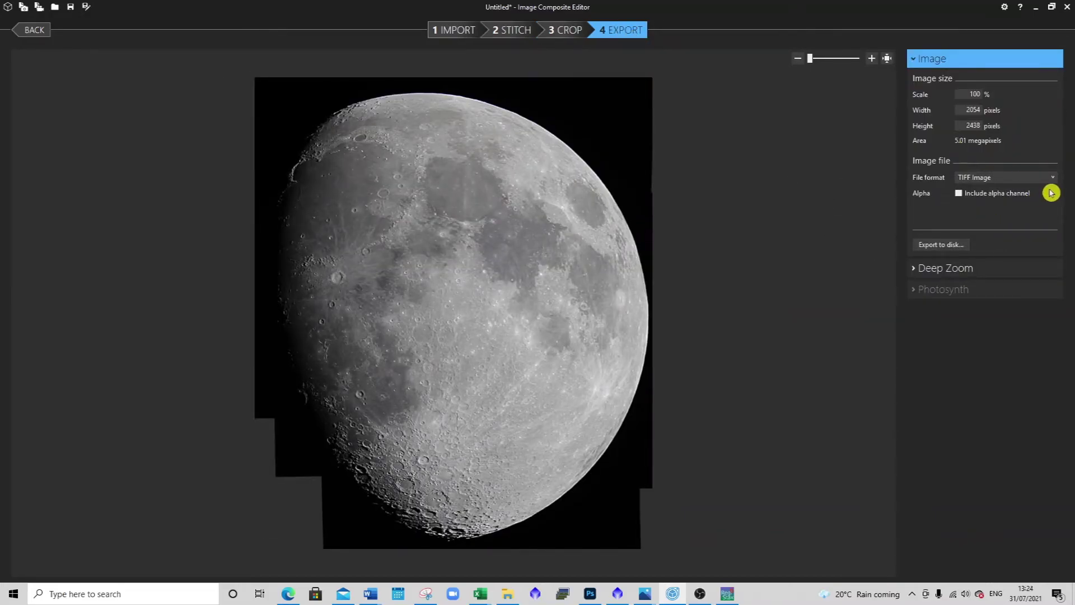
{"action": "left_click", "coordinate": [1052, 181]}
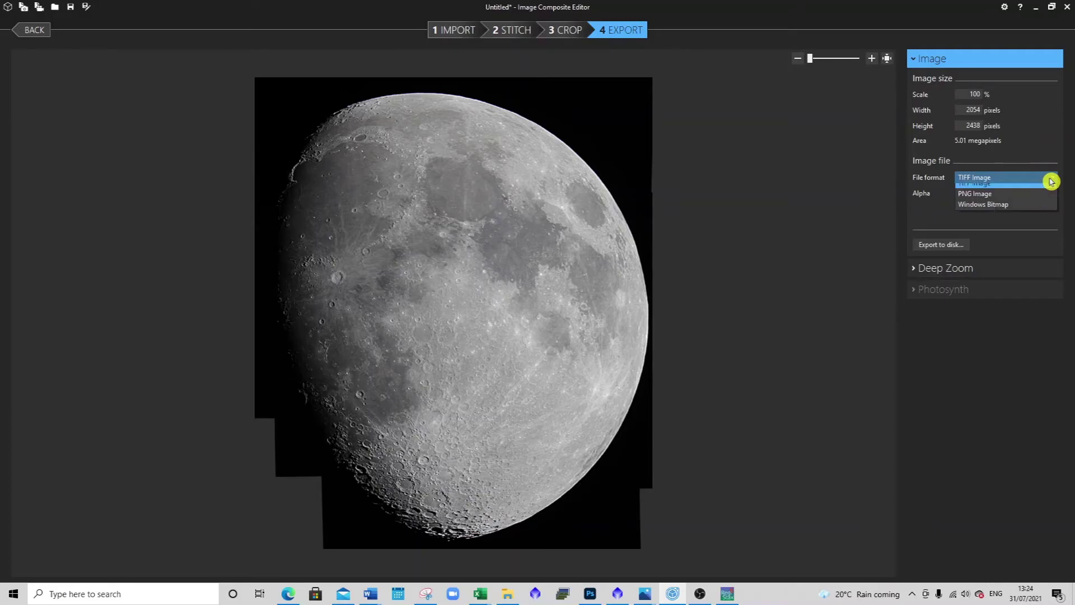
{"action": "left_click", "coordinate": [1052, 181]}
{"action": "left_click", "coordinate": [955, 247]}
Save the exported TIFF panorama as Moon 1_stitch in the Moon - How to picture folder inside YouTube Blogs on the DATA (D:) drive
{"action": "left_click", "coordinate": [56, 29]}
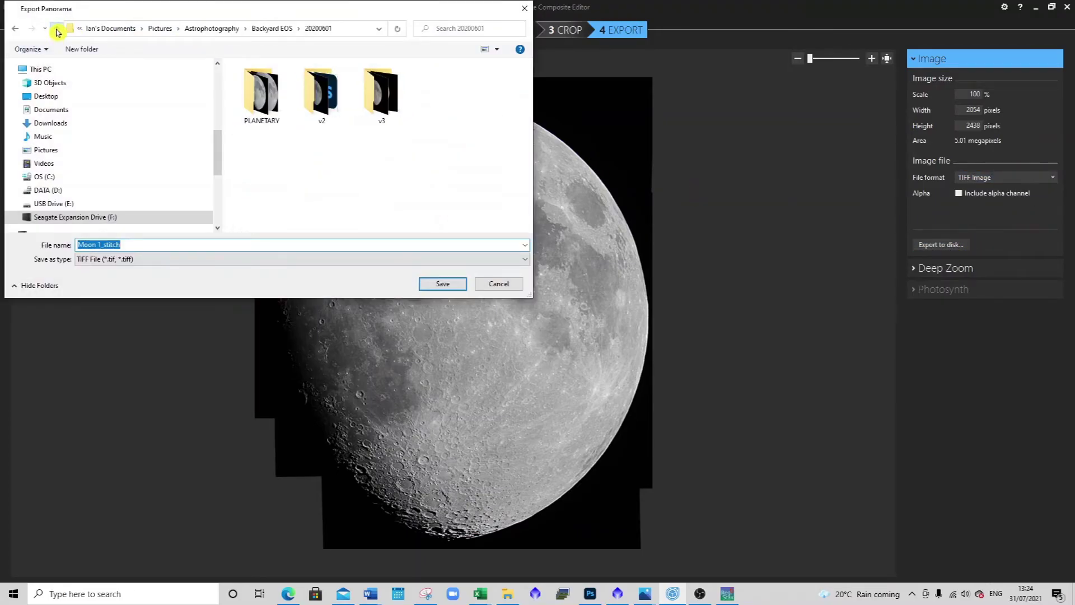
{"action": "left_click", "coordinate": [57, 29]}
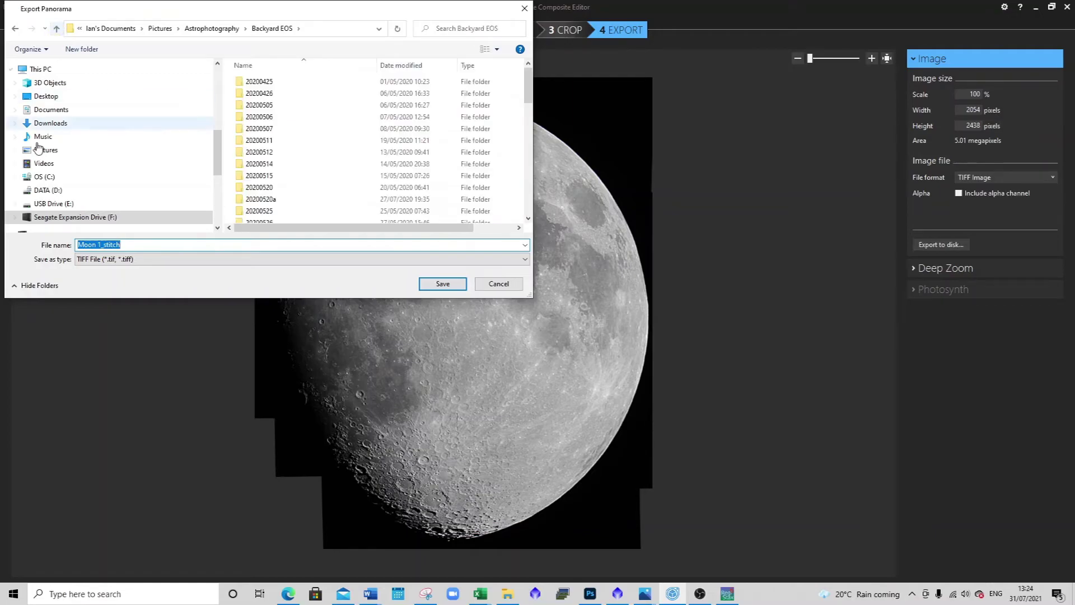
{"action": "left_click", "coordinate": [16, 191]}
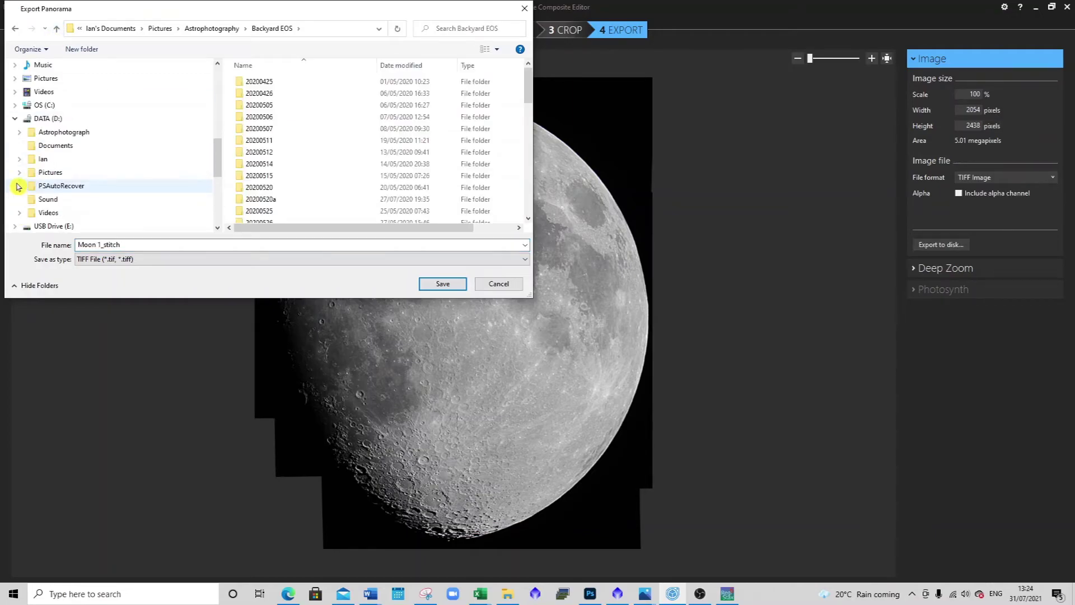
{"action": "scroll", "coordinate": [17, 194], "scroll_direction": "down", "scroll_amount": 8}
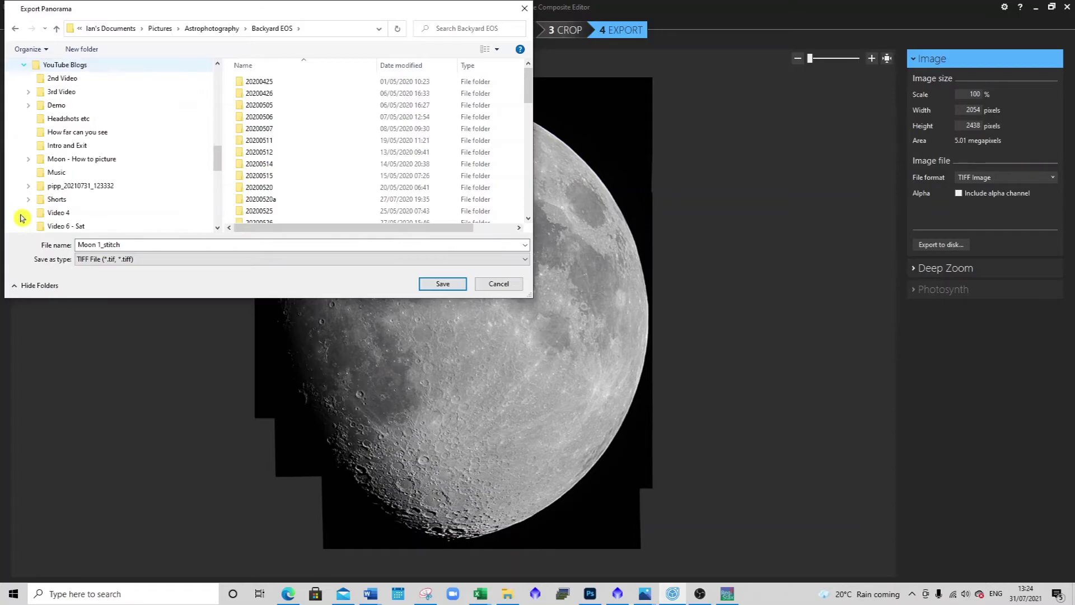
{"action": "left_click", "coordinate": [42, 161]}
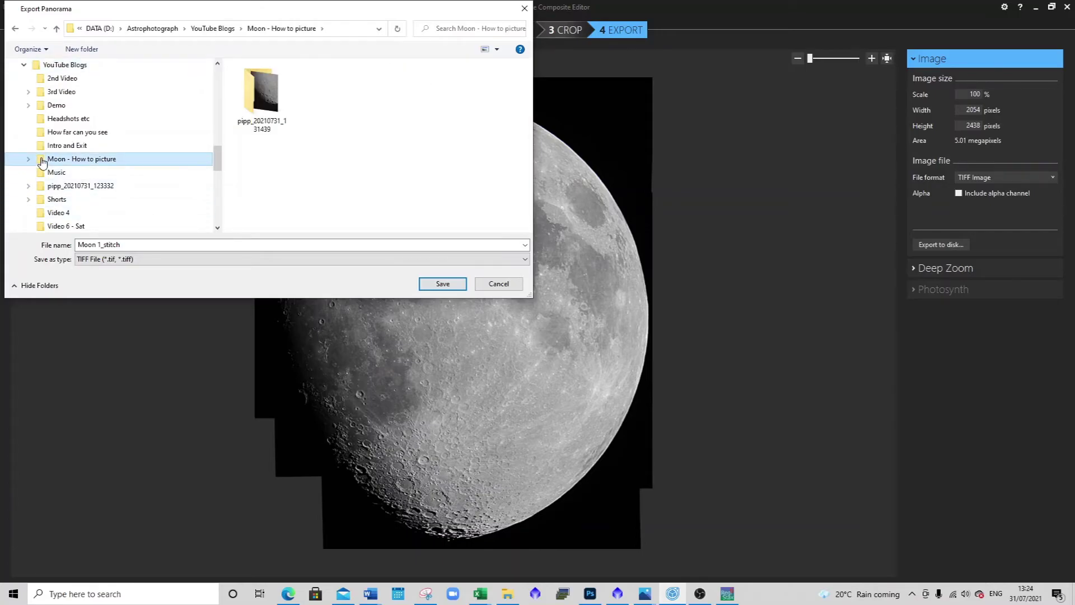
{"action": "left_click", "coordinate": [137, 247]}
{"action": "left_click", "coordinate": [137, 247]}
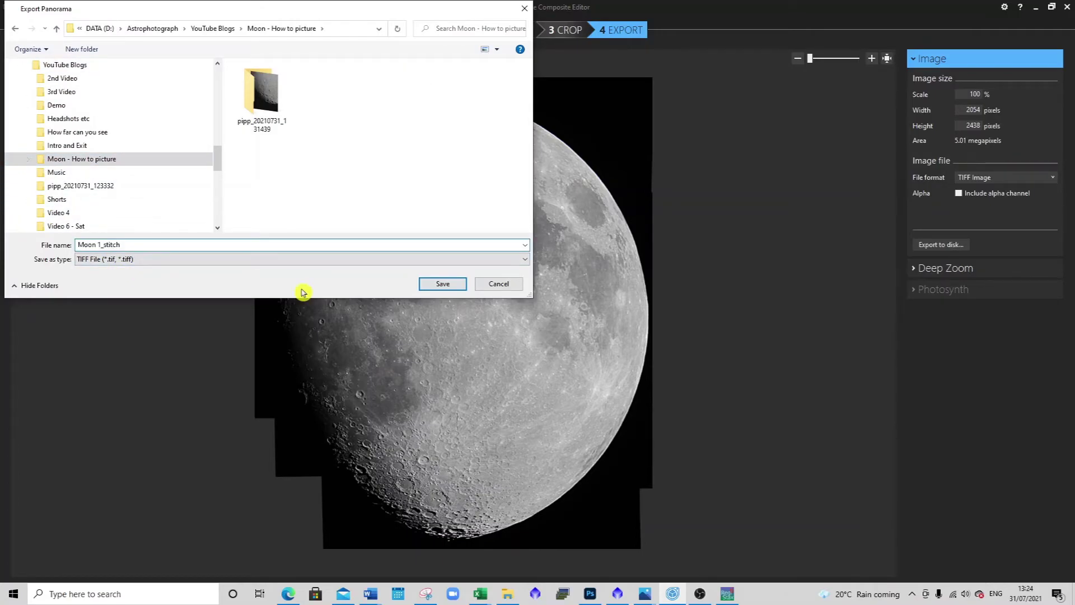
{"action": "left_click", "coordinate": [445, 285]}
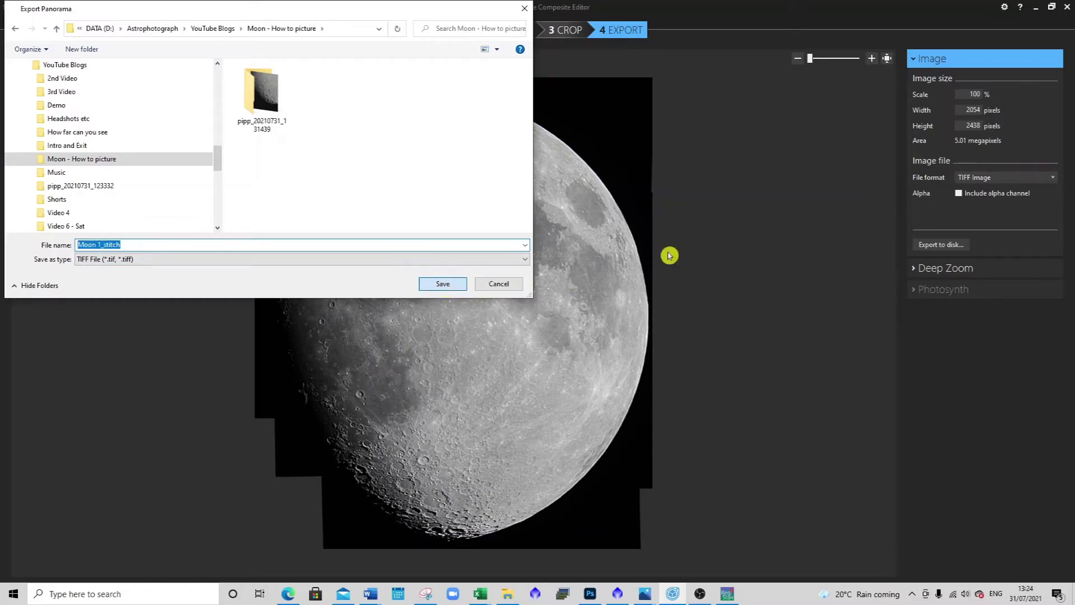
{"action": "left_click", "coordinate": [463, 282]}
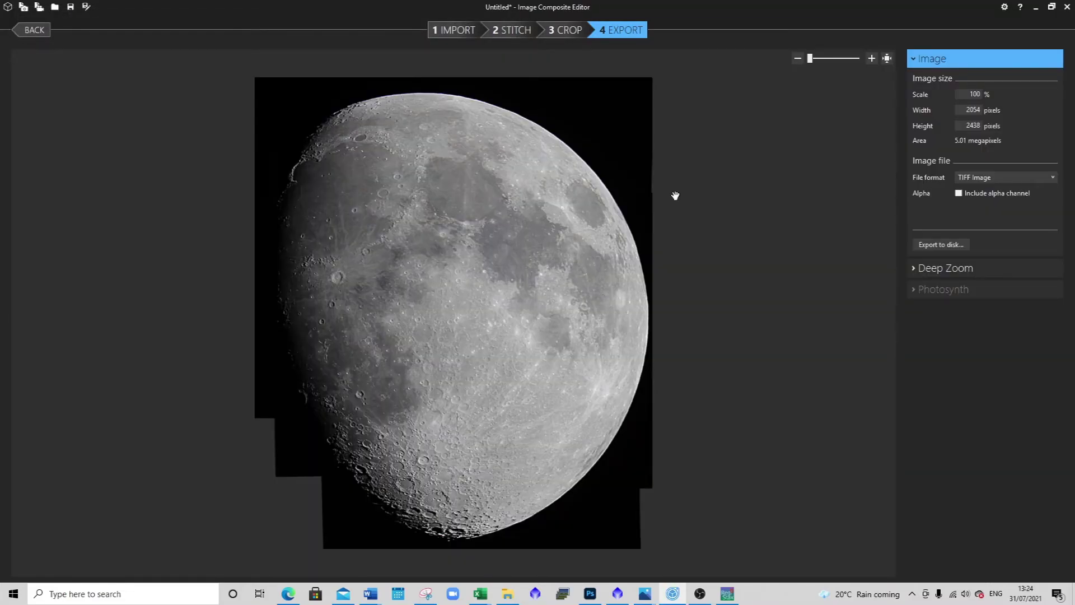
Switch to Photoshop and open the Moon 1_stitch image from the Moon - How to picture folder
{"action": "left_click", "coordinate": [590, 594]}
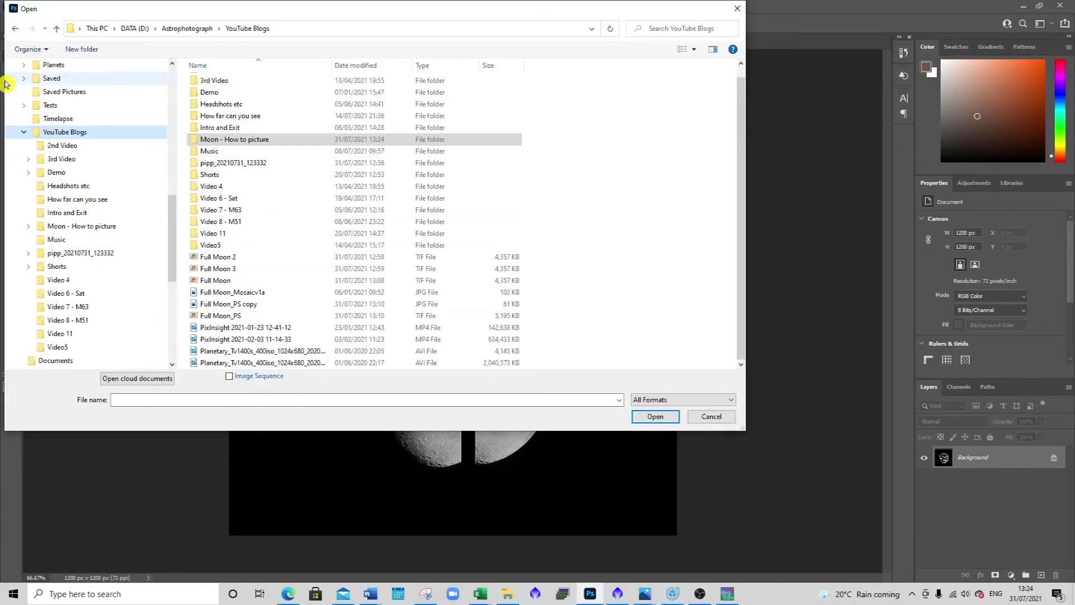
{"action": "double_click", "coordinate": [212, 140]}
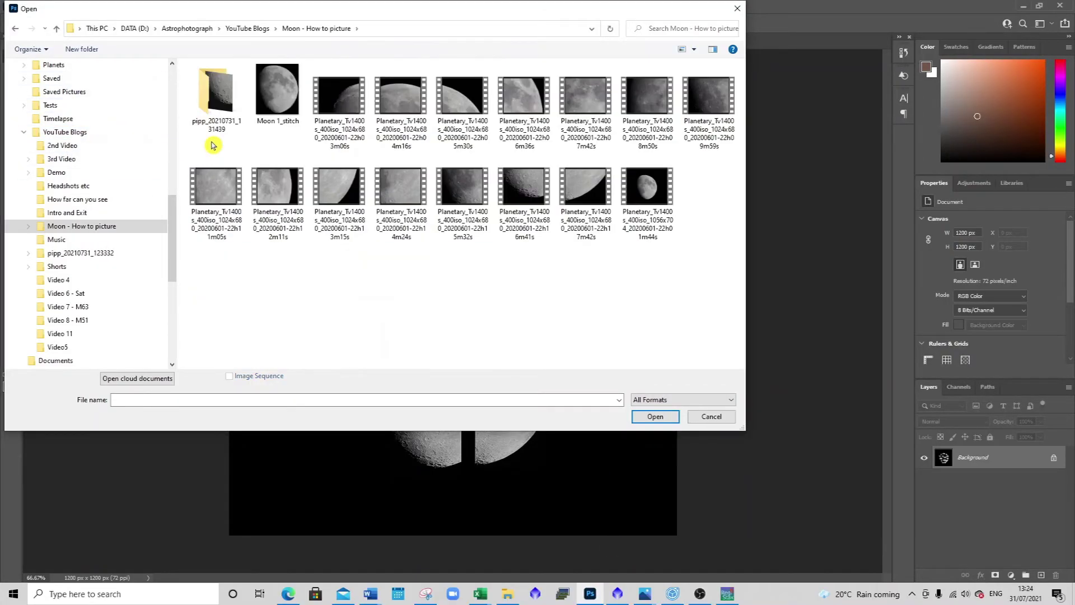
{"action": "left_click", "coordinate": [287, 96]}
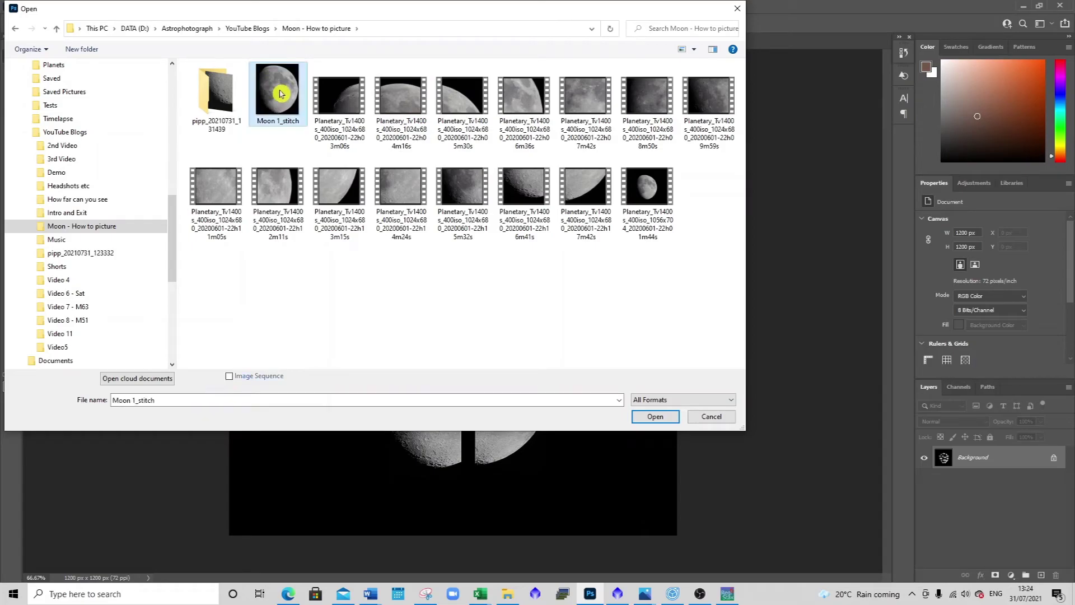
{"action": "left_click", "coordinate": [669, 417]}
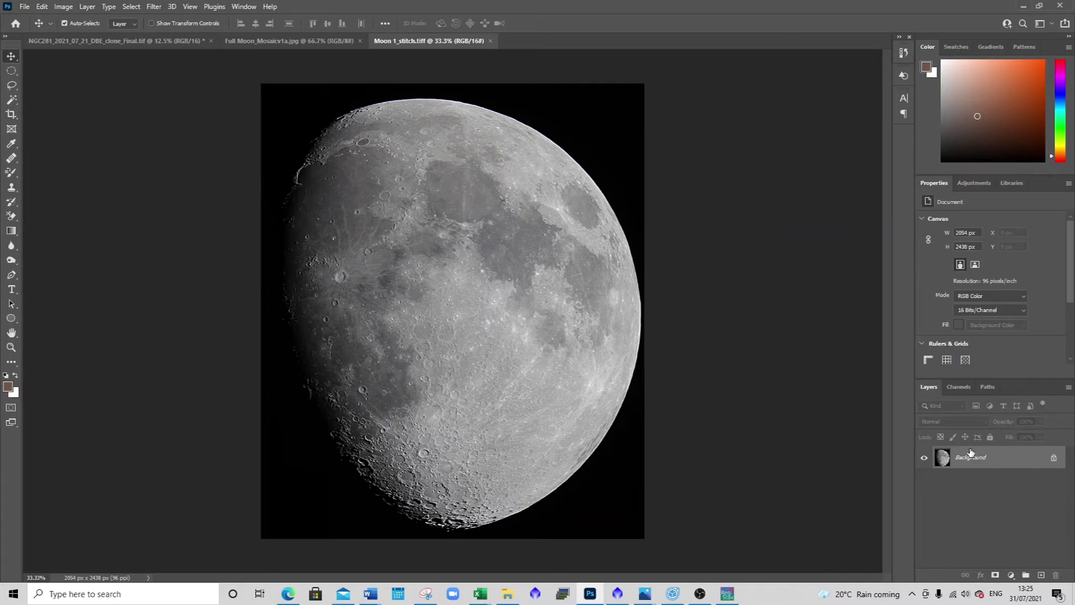
Convert the locked Background into an editable layer named Layer 0 and open the Camera Raw Filter for it
{"action": "double_click", "coordinate": [970, 457]}
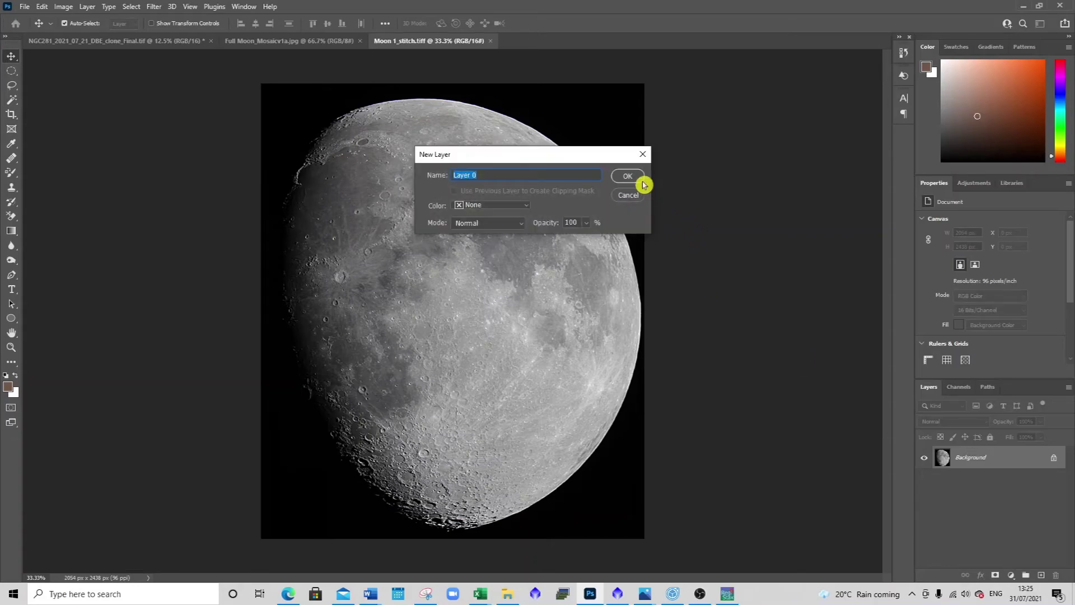
{"action": "left_click", "coordinate": [642, 179]}
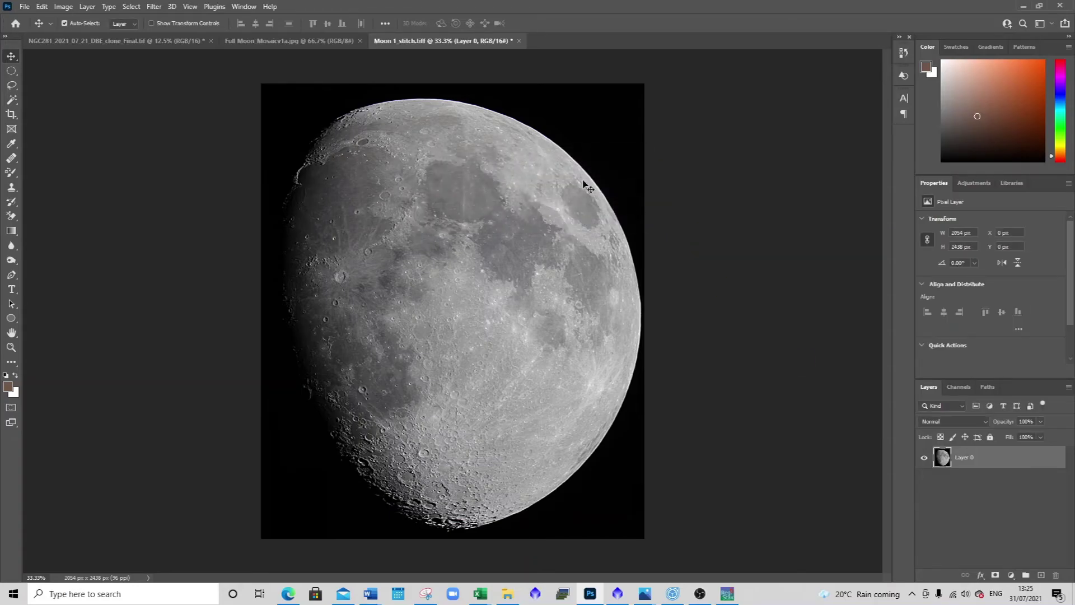
{"action": "left_click", "coordinate": [153, 7]}
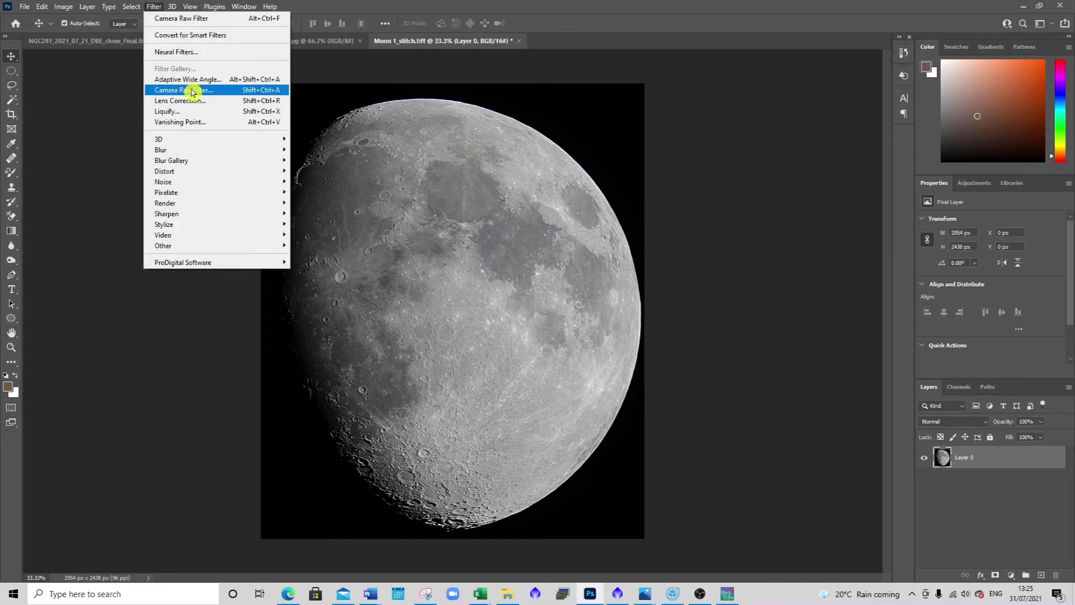
{"action": "left_click", "coordinate": [160, 91]}
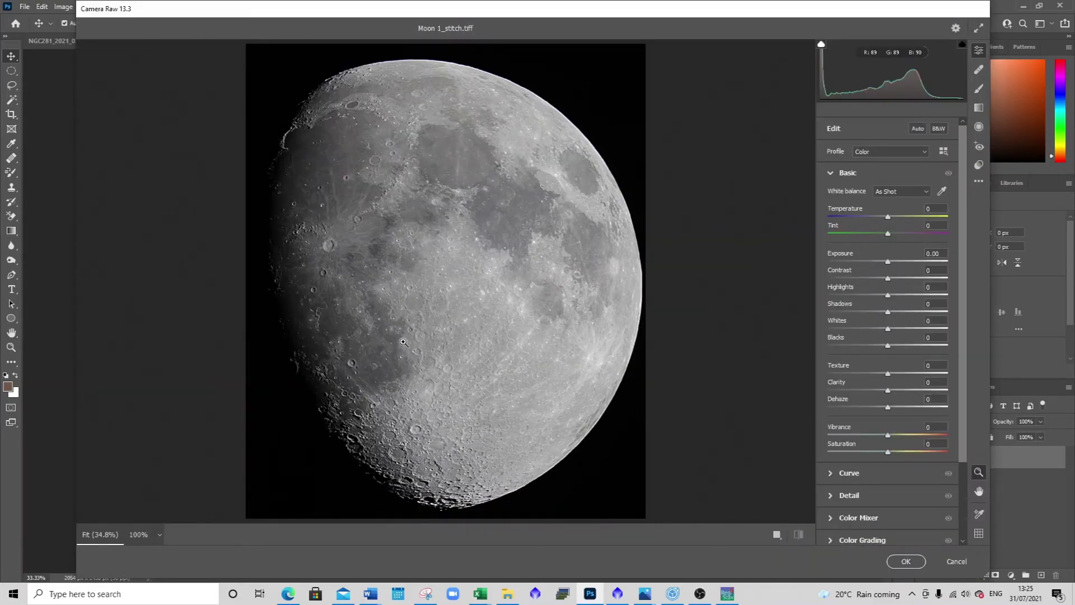
Sharpen the Moon's surface detail with Sharpening at 29 and Noise Reduction at 5
{"action": "left_click_drag", "start_coordinate": [392, 162], "coordinate": [401, 170]}
{"action": "left_click", "coordinate": [399, 182]}
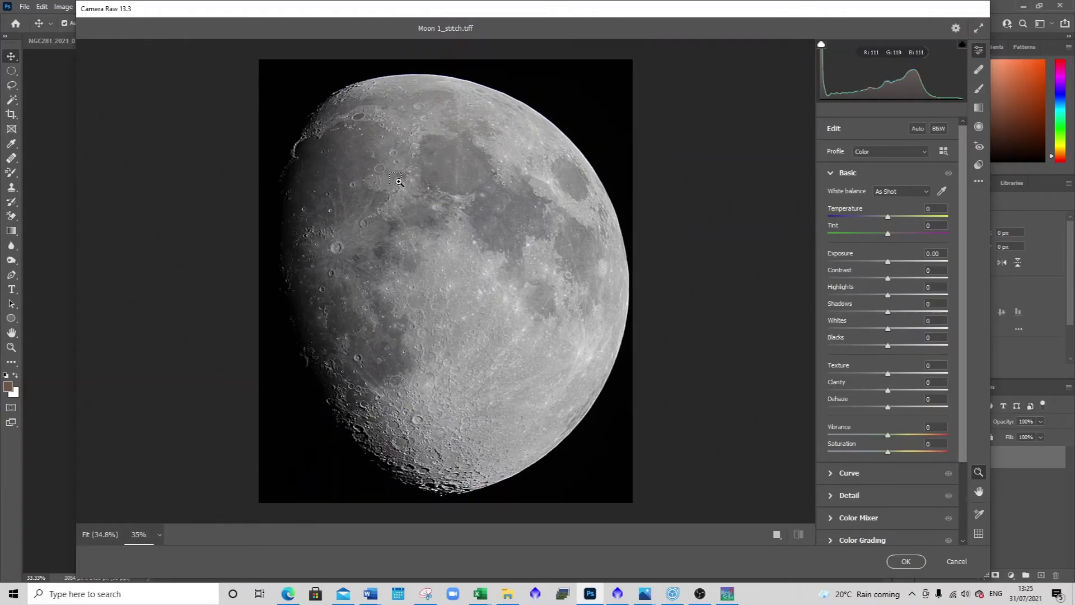
{"action": "left_click_drag", "start_coordinate": [396, 181], "coordinate": [370, 177]}
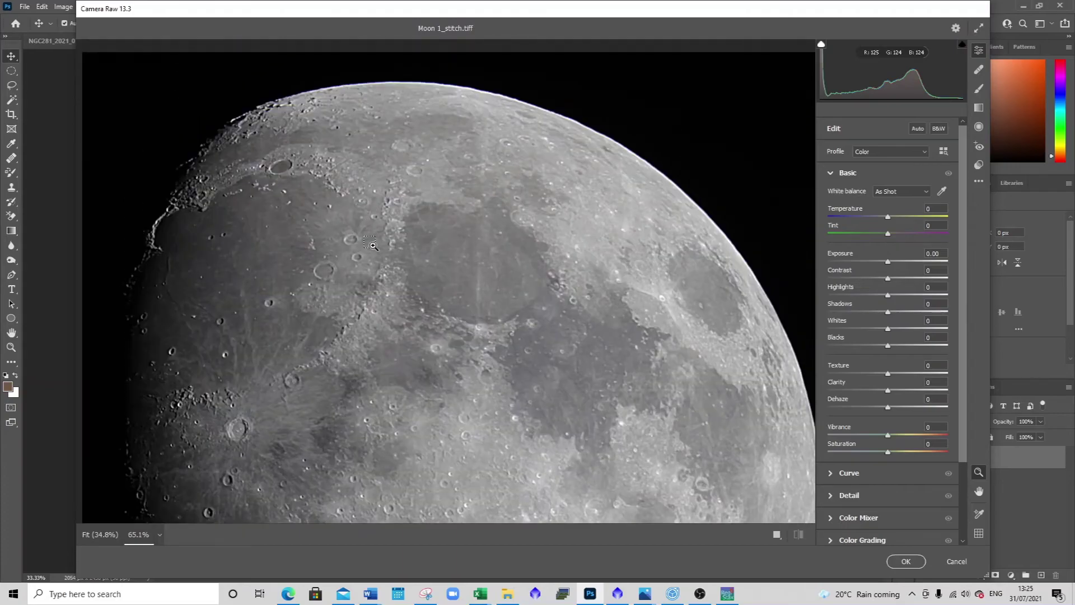
{"action": "left_click", "coordinate": [373, 245]}
{"action": "left_click", "coordinate": [372, 244]}
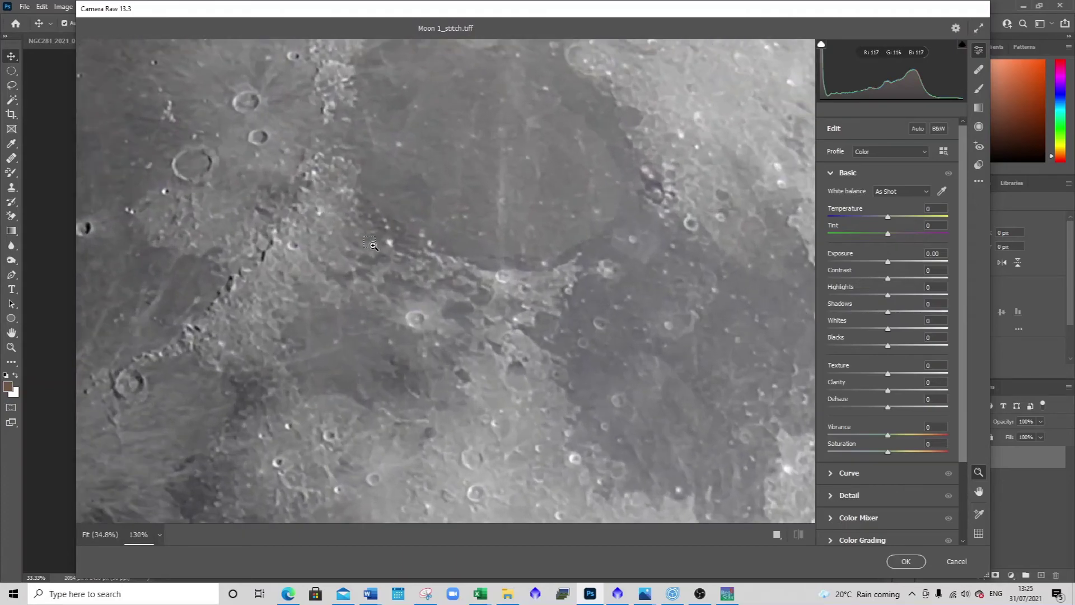
{"action": "left_click", "coordinate": [835, 496]}
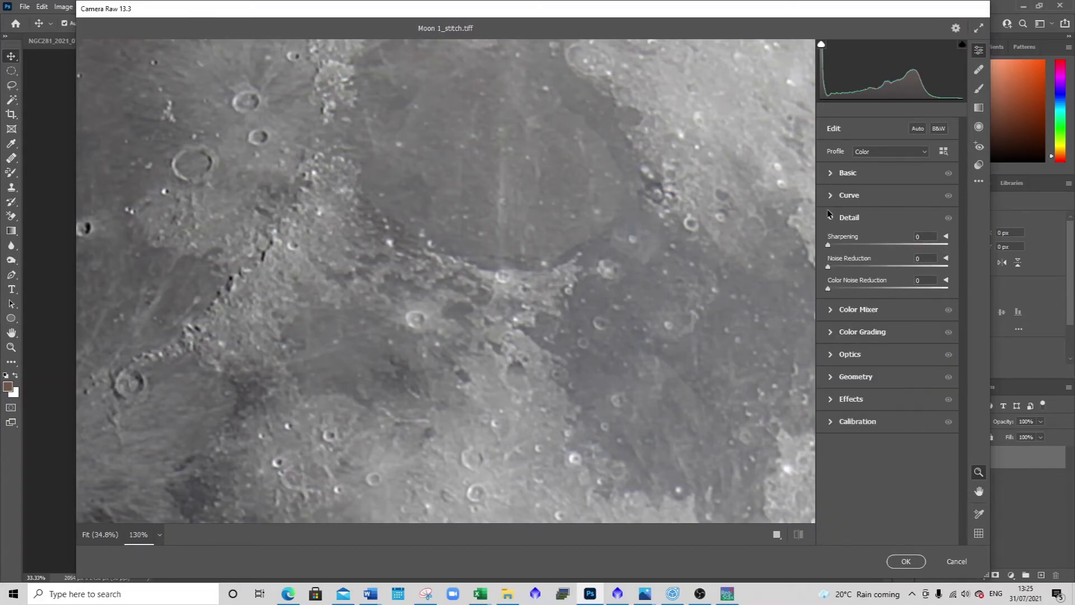
{"action": "left_click_drag", "start_coordinate": [830, 245], "coordinate": [961, 246]}
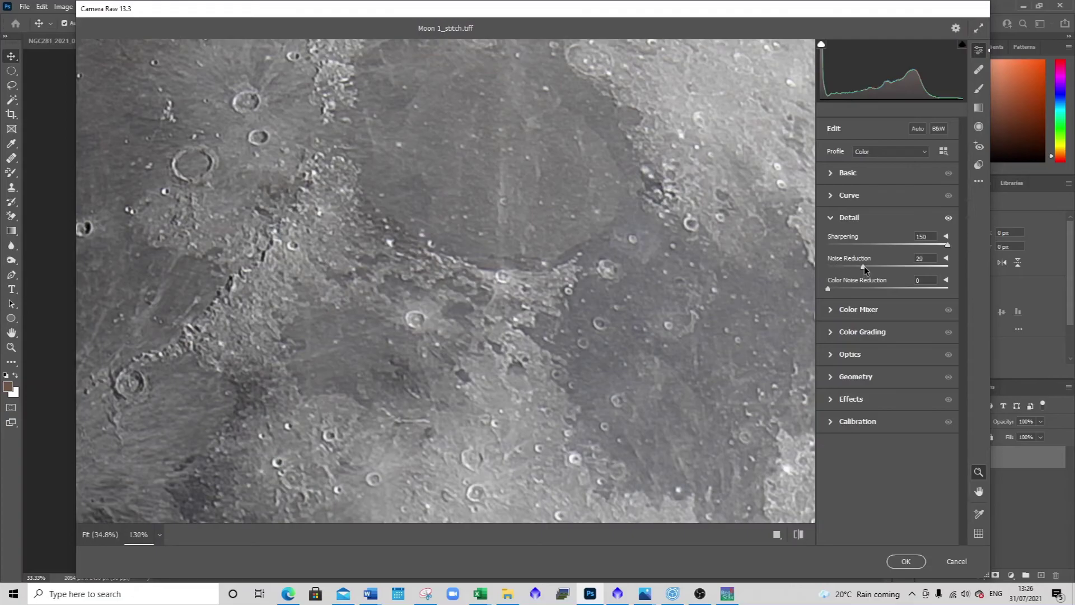
{"action": "left_click_drag", "start_coordinate": [918, 271], "coordinate": [828, 283]}
{"action": "left_click_drag", "start_coordinate": [949, 245], "coordinate": [873, 247]}
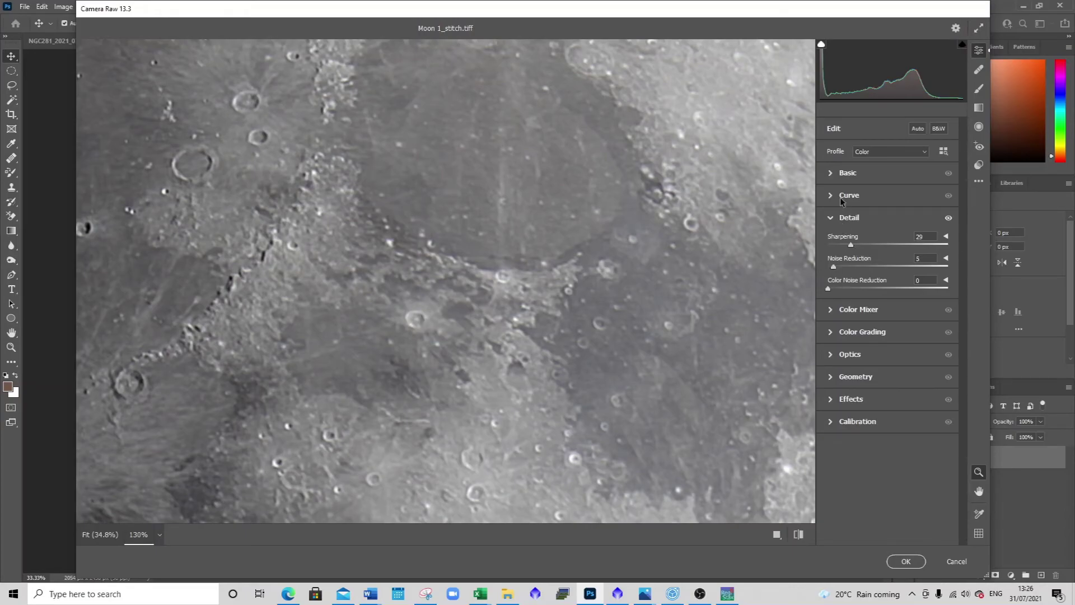
Set the image's Clarity to +26 and its Texture to -12 in the basic adjustments
{"action": "left_click", "coordinate": [832, 175]}
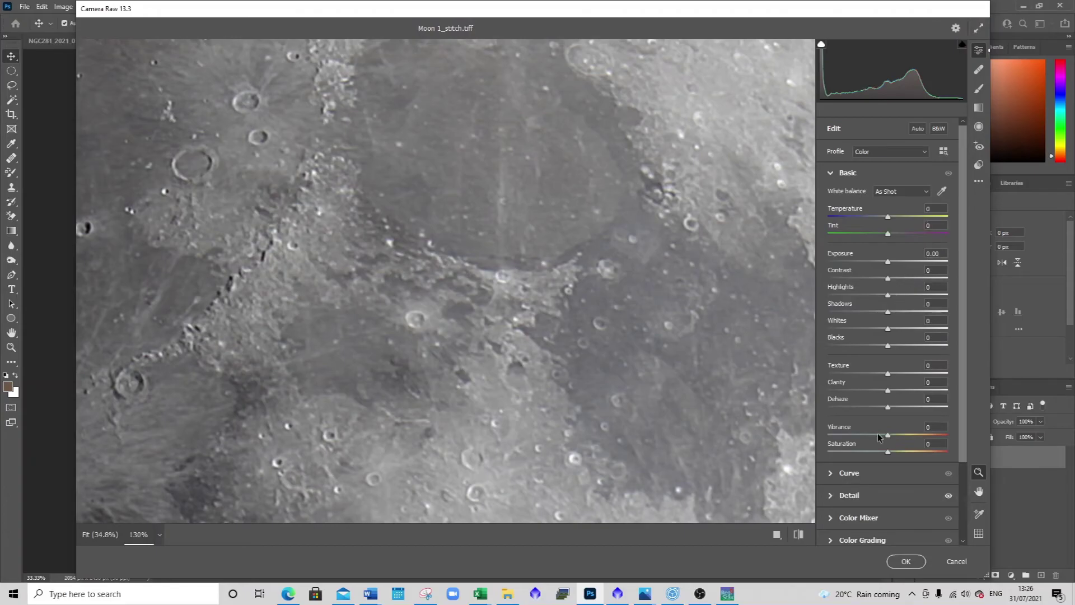
{"action": "left_click_drag", "start_coordinate": [888, 392], "coordinate": [903, 388]}
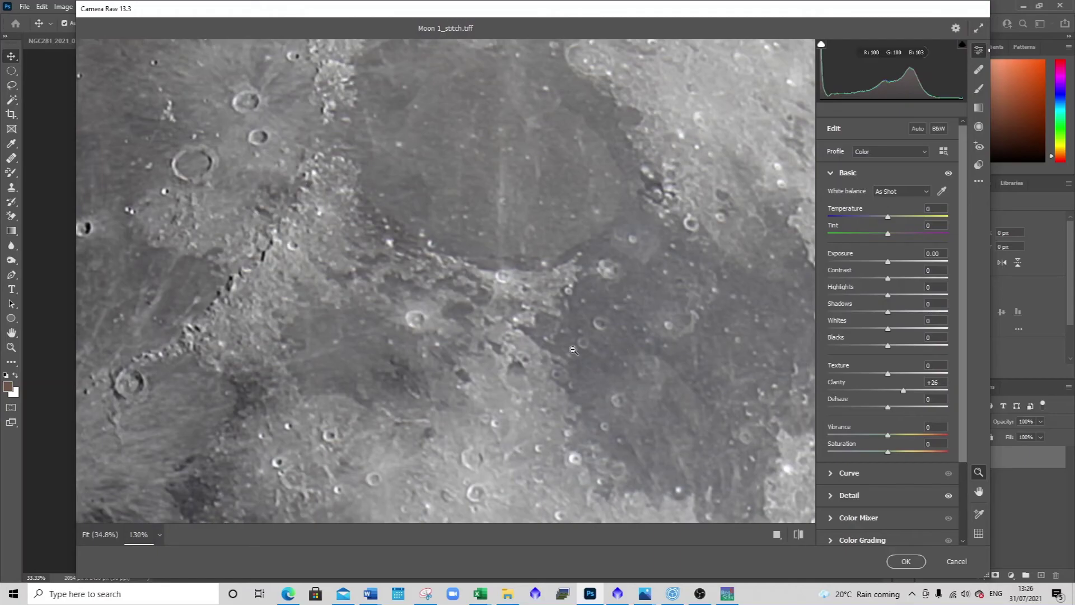
{"action": "scroll", "coordinate": [515, 343], "scroll_direction": "down", "scroll_amount": 5}
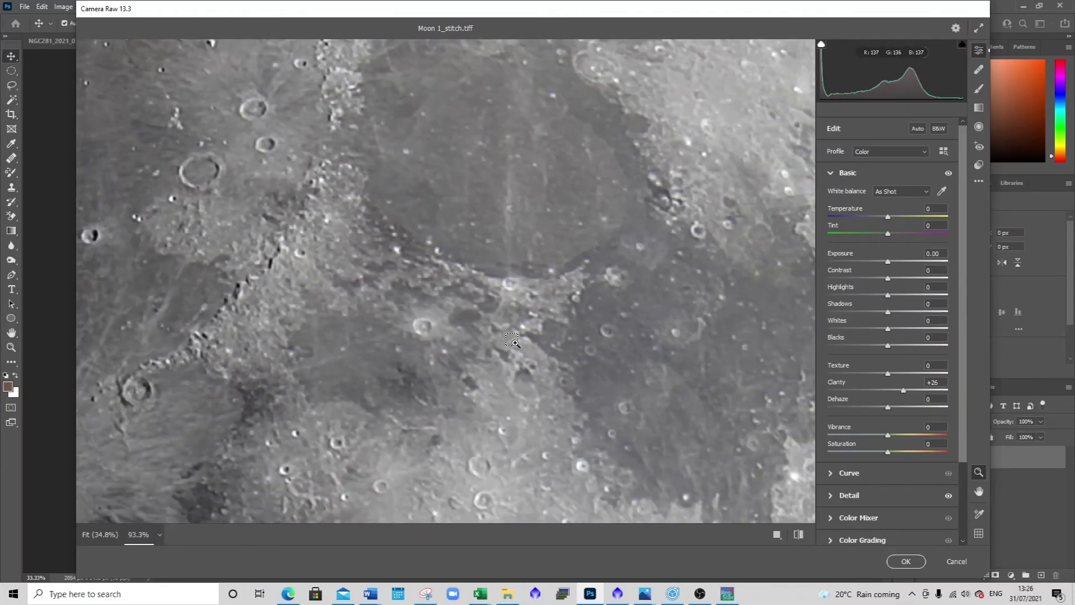
{"action": "scroll", "coordinate": [515, 343], "scroll_direction": "down", "scroll_amount": 5}
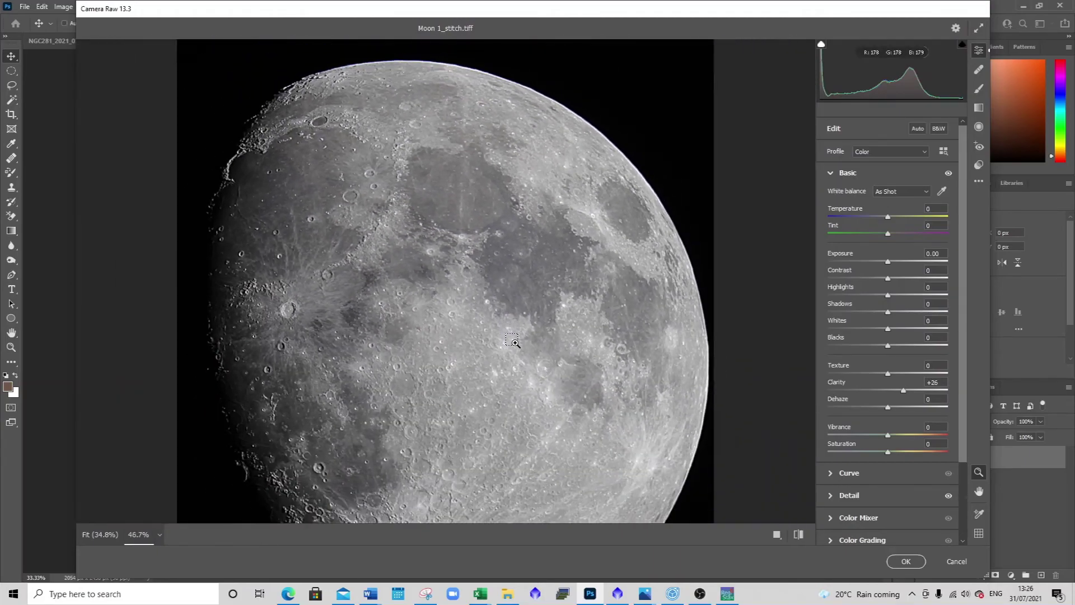
{"action": "scroll", "coordinate": [515, 343], "scroll_direction": "down", "scroll_amount": 1}
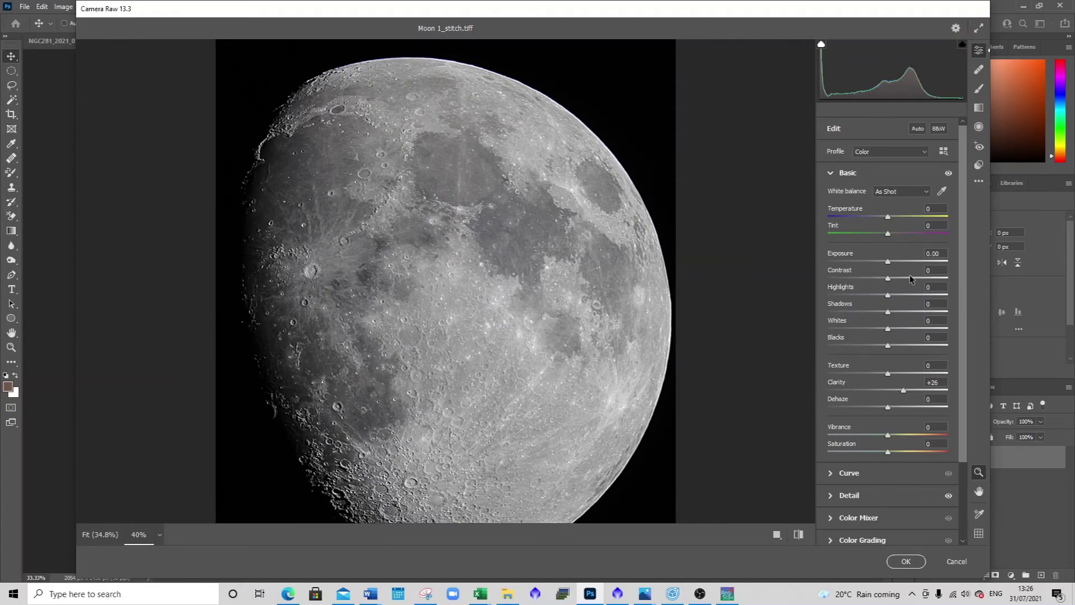
{"action": "left_click_drag", "start_coordinate": [889, 374], "coordinate": [962, 371]}
{"action": "left_click_drag", "start_coordinate": [963, 372], "coordinate": [896, 372]}
Adjust the tones to Exposure -0.45, Contrast +8, Highlights -7, Shadows +1, Whites +19 and Blacks +22
{"action": "mouse_move", "coordinate": [892, 264]}
{"action": "left_mouse_down"}
{"action": "mouse_move", "coordinate": [902, 263]}
{"action": "mouse_move", "coordinate": [883, 264]}
{"action": "left_mouse_up"}
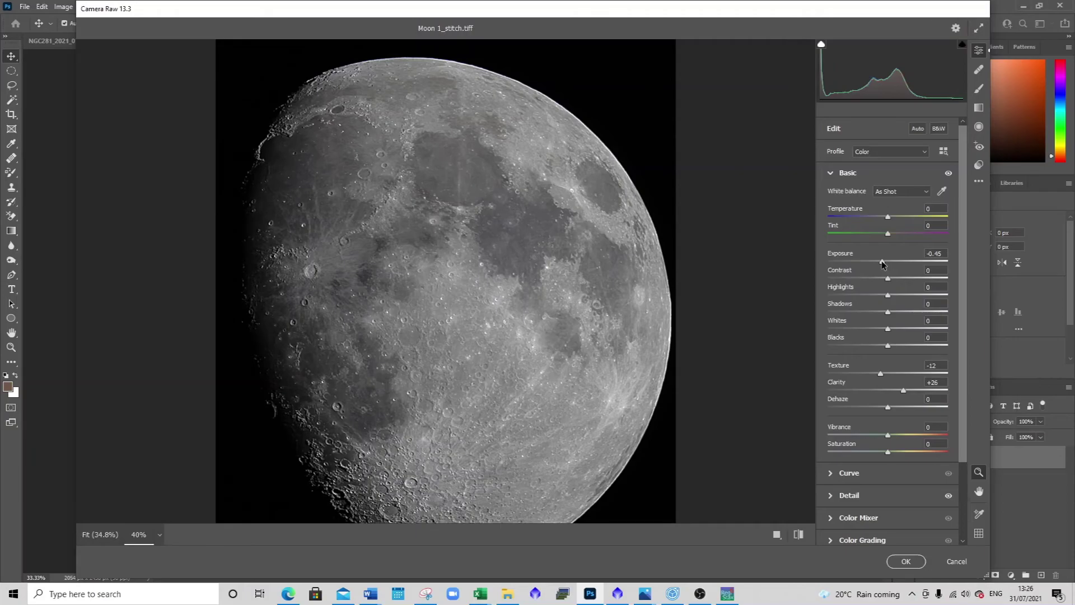
{"action": "left_click_drag", "start_coordinate": [890, 281], "coordinate": [892, 279]}
{"action": "left_click_drag", "start_coordinate": [891, 298], "coordinate": [885, 298]}
{"action": "mouse_move", "coordinate": [889, 312]}
{"action": "left_mouse_down"}
{"action": "mouse_move", "coordinate": [962, 307]}
{"action": "mouse_move", "coordinate": [822, 315]}
{"action": "mouse_move", "coordinate": [892, 312]}
{"action": "left_mouse_up"}
{"action": "left_click_drag", "start_coordinate": [890, 331], "coordinate": [901, 330]}
{"action": "left_click_drag", "start_coordinate": [887, 348], "coordinate": [898, 347]}
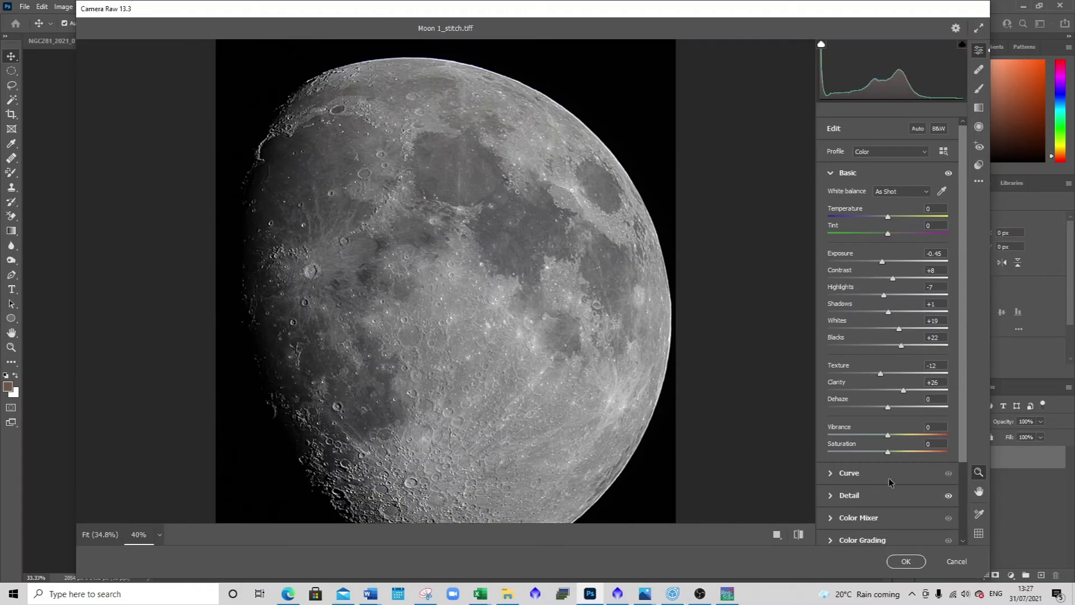
Try Saturation and Vibrance at +100 to bring out the Moon's colours, and reset both to 0
{"action": "left_click_drag", "start_coordinate": [890, 452], "coordinate": [951, 451]}
{"action": "left_click_drag", "start_coordinate": [887, 436], "coordinate": [954, 438]}
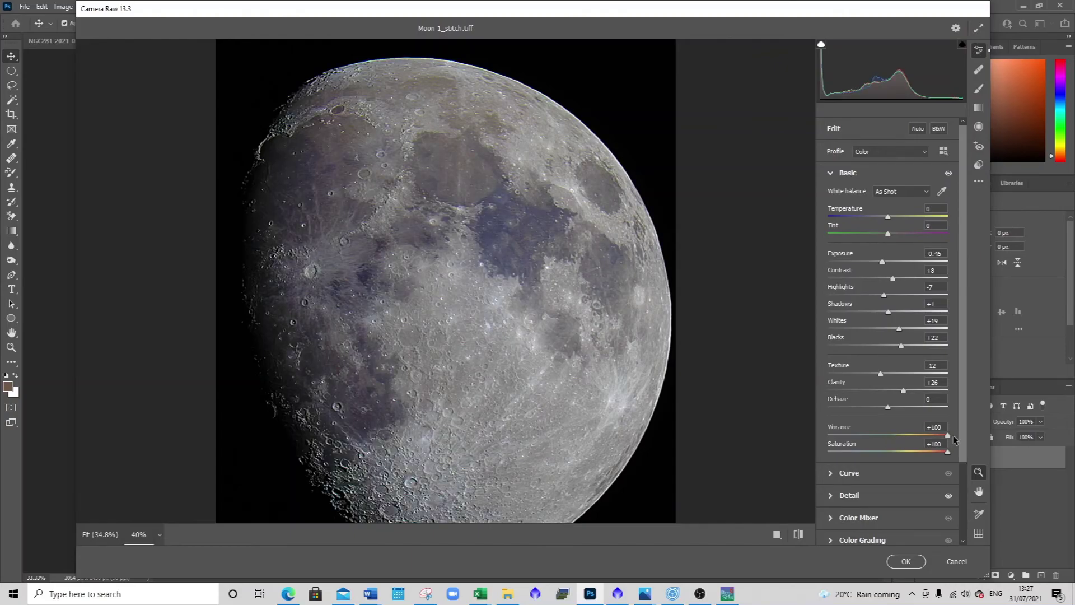
{"action": "double_click", "coordinate": [947, 436]}
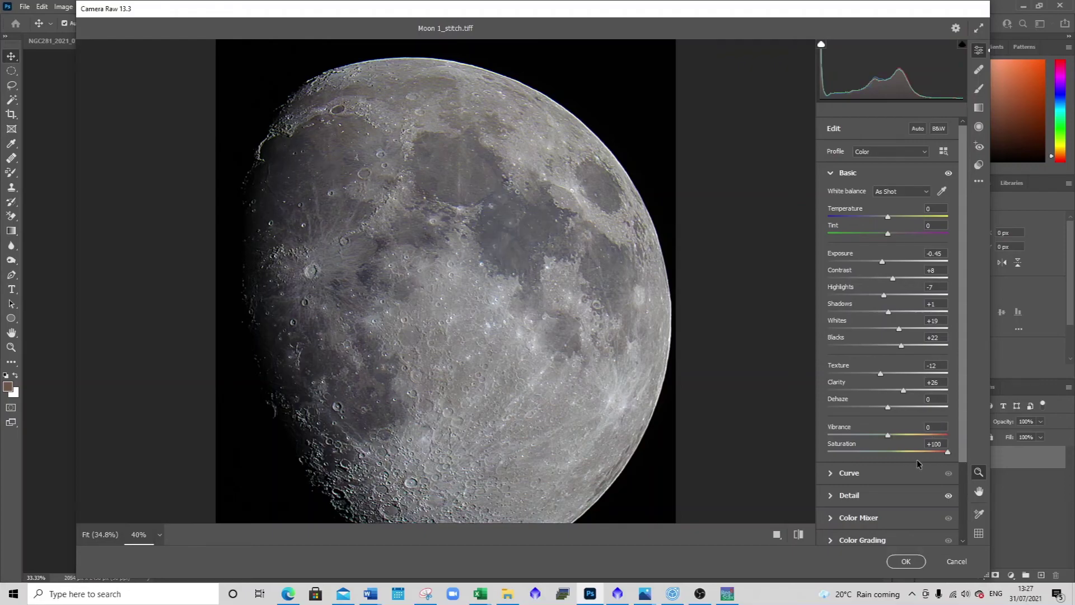
{"action": "double_click", "coordinate": [948, 451]}
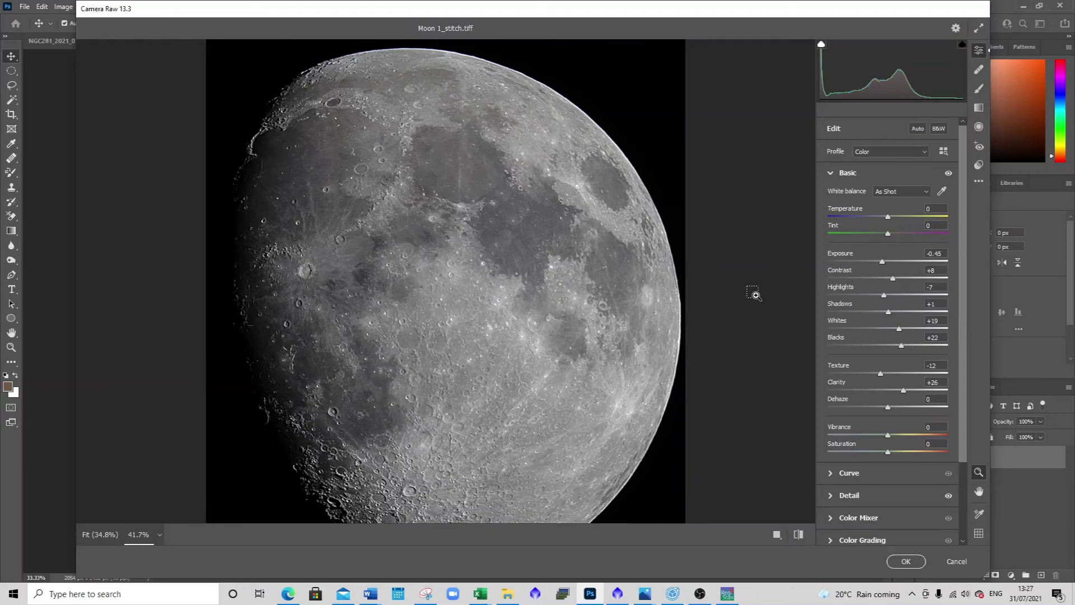
Apply the Camera Raw adjustments to the Moon layer
{"action": "scroll", "coordinate": [755, 295], "scroll_direction": "down", "scroll_amount": 3}
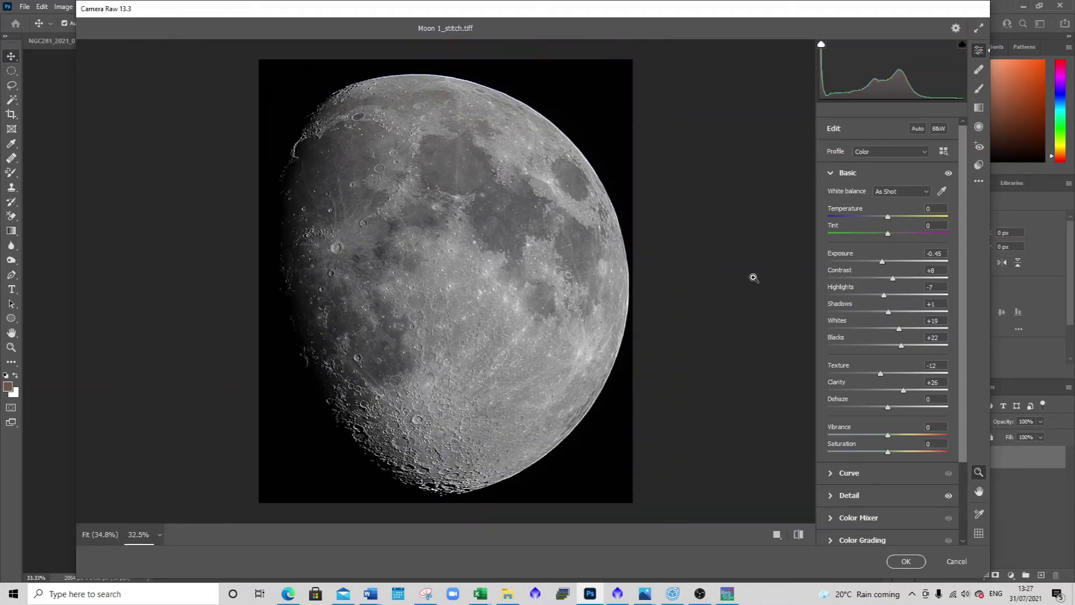
{"action": "left_click", "coordinate": [906, 561]}
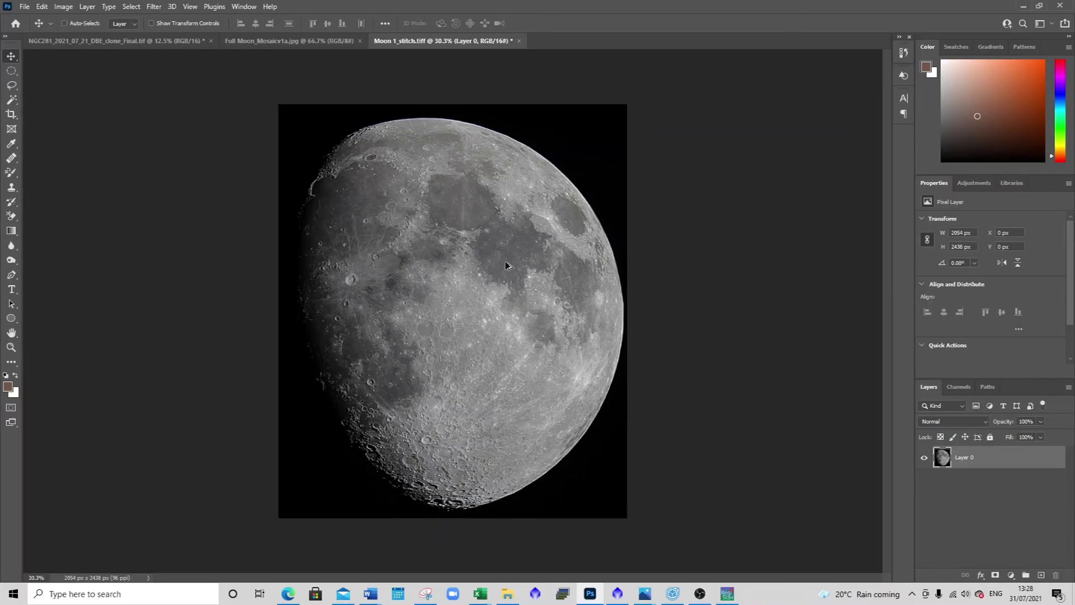
{"action": "scroll", "coordinate": [506, 266], "scroll_direction": "up", "scroll_amount": 3}
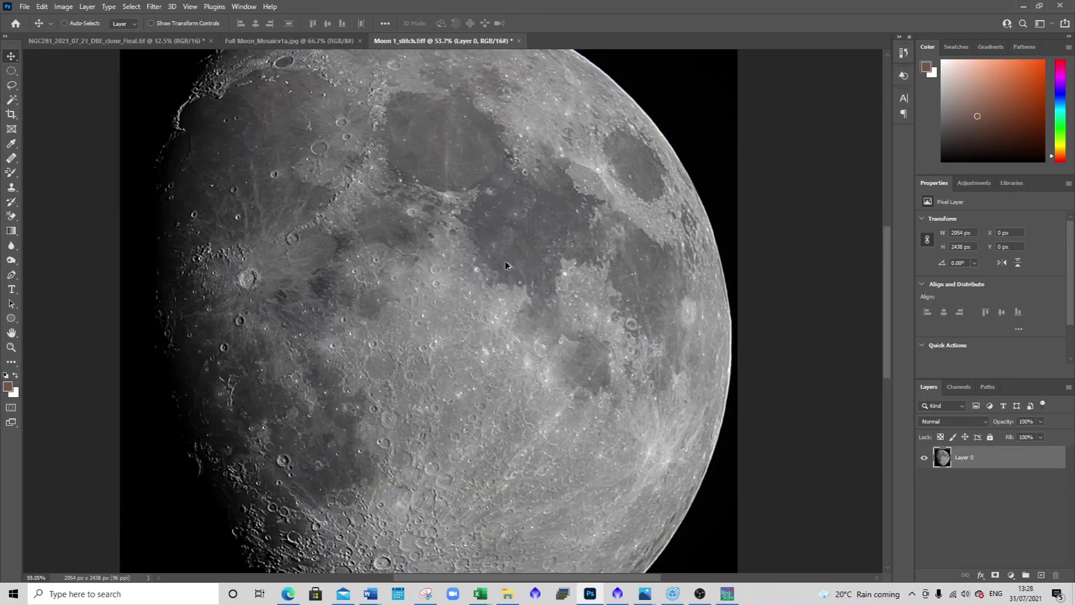
Save the finished mosaic on the computer as the TIFF file Moon 1_stitch_PS, with LZW image compression and ZIP layer compression
{"action": "scroll", "coordinate": [506, 263], "scroll_direction": "up", "scroll_amount": 1}
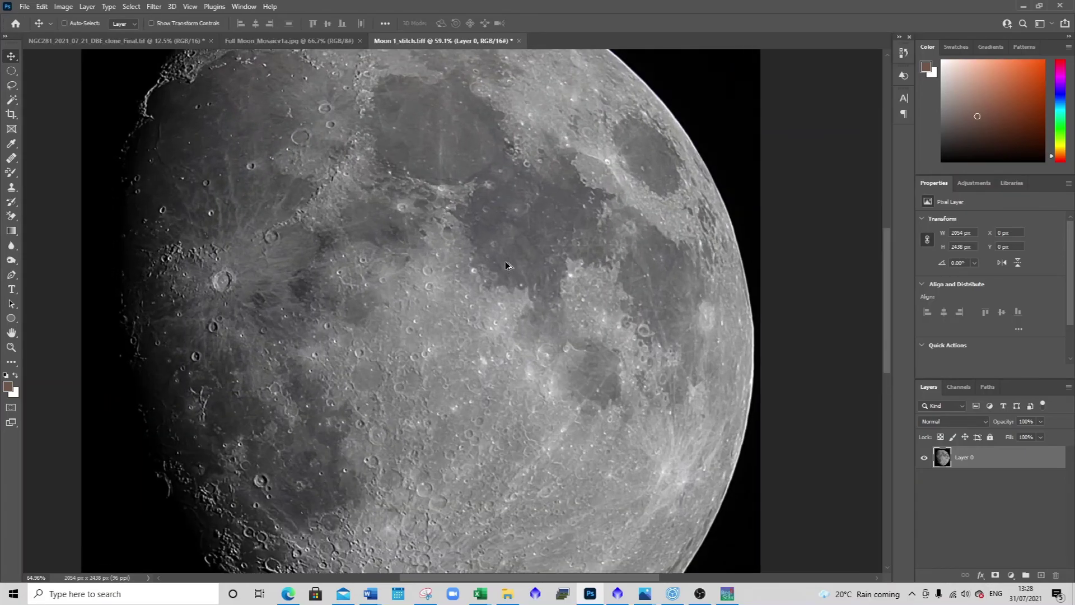
{"action": "scroll", "coordinate": [506, 265], "scroll_direction": "down", "scroll_amount": 4}
{"action": "scroll", "coordinate": [489, 263], "scroll_direction": "up", "scroll_amount": 1}
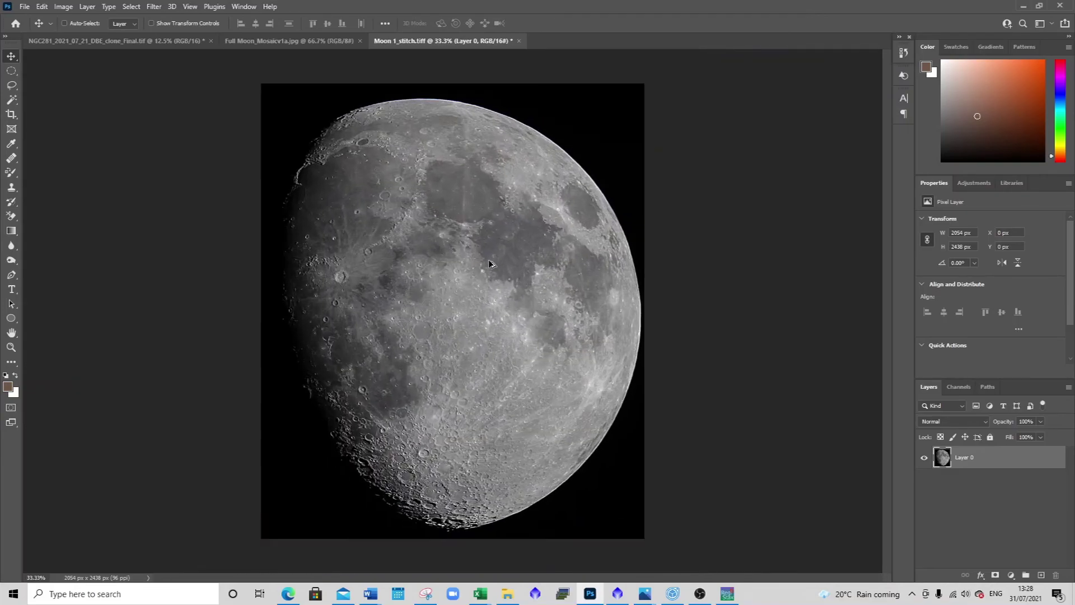
{"action": "left_click", "coordinate": [23, 7]}
{"action": "left_click", "coordinate": [70, 141]}
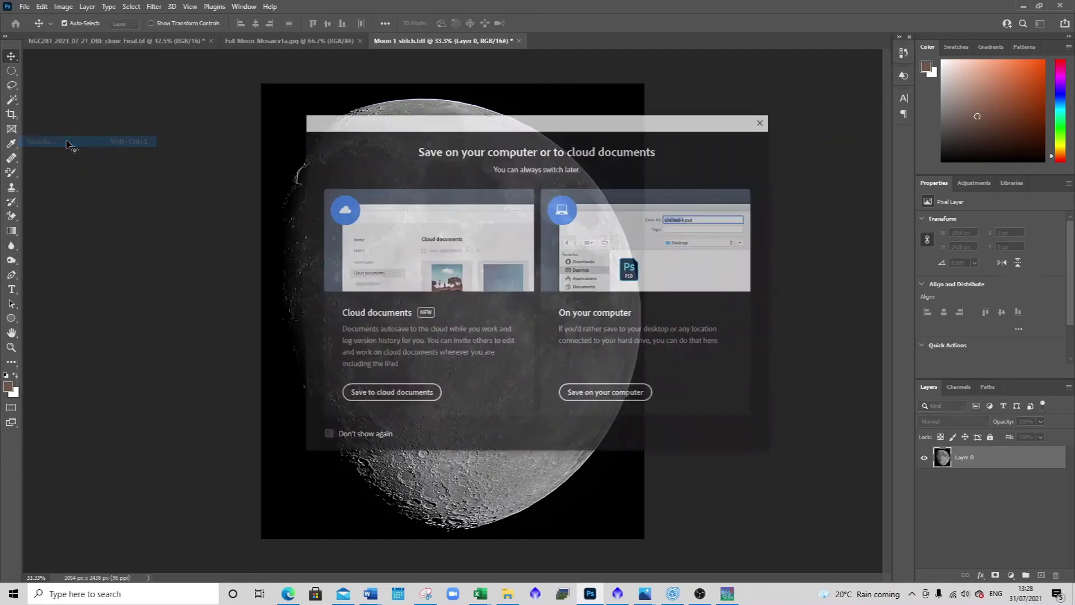
{"action": "left_click", "coordinate": [603, 392]}
{"action": "left_click", "coordinate": [141, 361]}
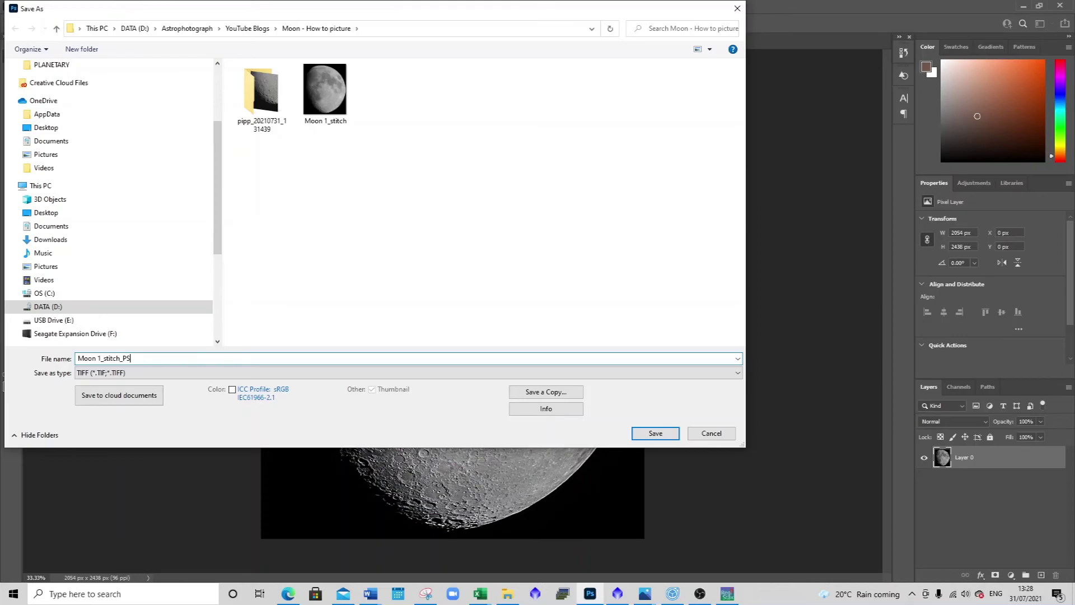
{"action": "left_click", "coordinate": [655, 434]}
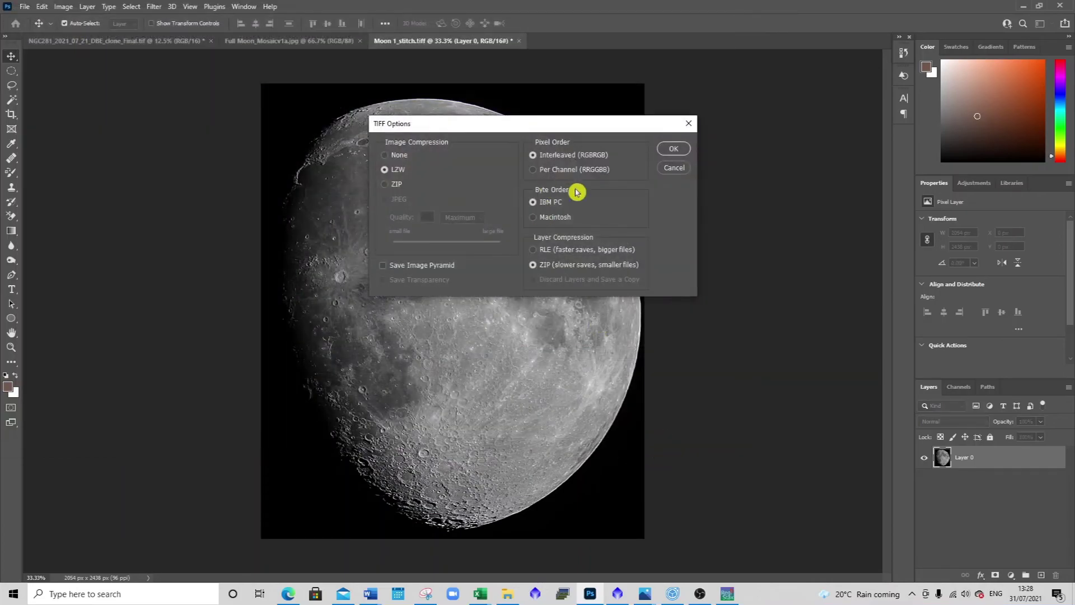
{"action": "left_click", "coordinate": [676, 150]}
{"action": "left_click", "coordinate": [479, 219]}
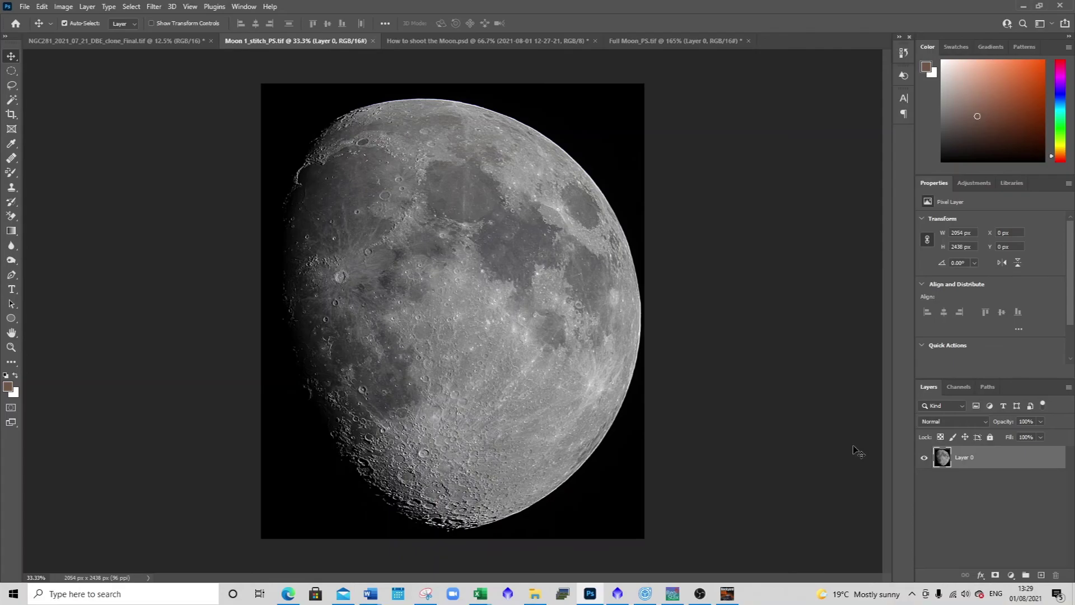
Compare the Moon 1_stitch_PS.tif mosaic with the Full Moon_PS.tif image by alternating between the two documents
{"action": "left_click", "coordinate": [689, 45]}
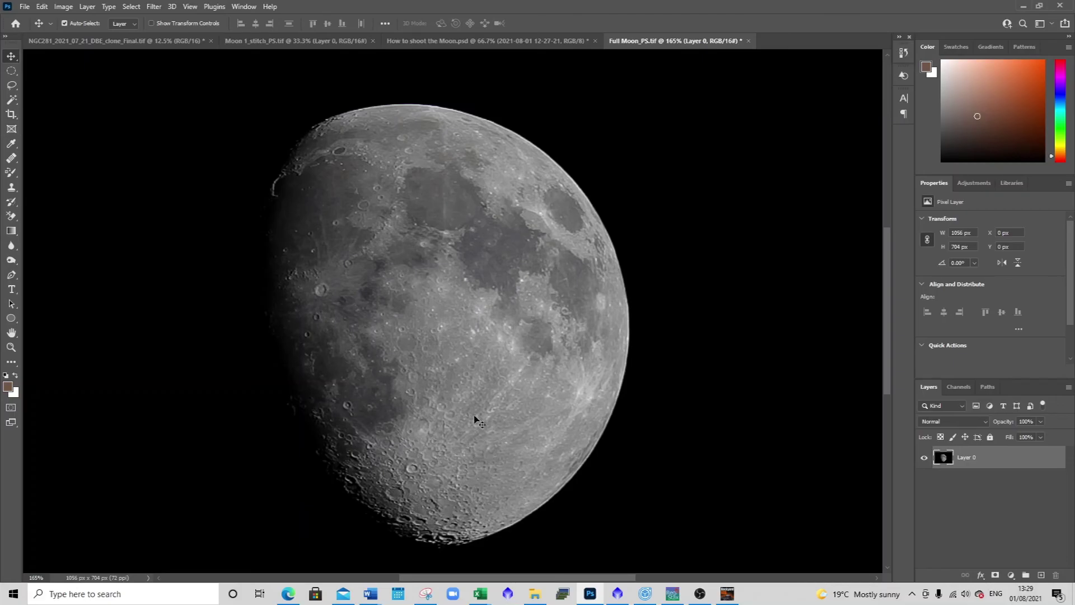
{"action": "left_click", "coordinate": [298, 45]}
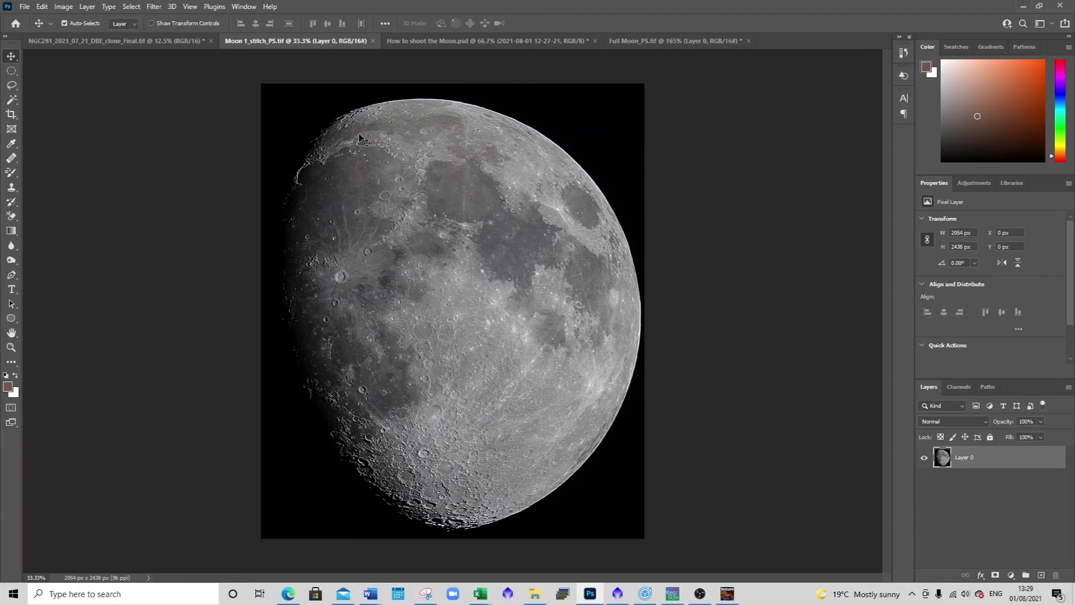
{"action": "left_click", "coordinate": [653, 42]}
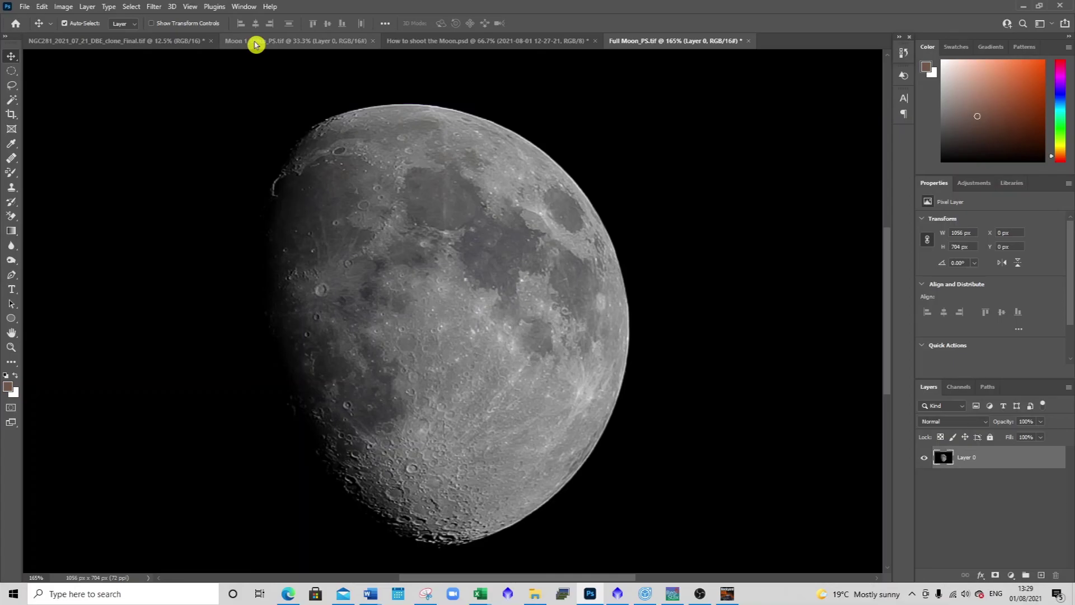
{"action": "left_click", "coordinate": [256, 44]}
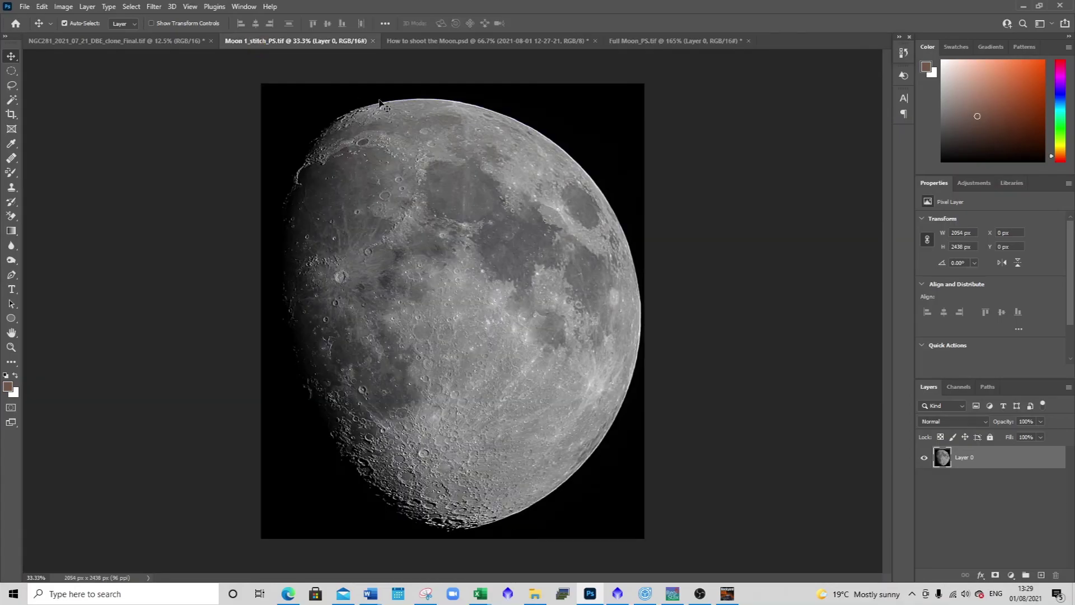
{"action": "left_click", "coordinate": [628, 45]}
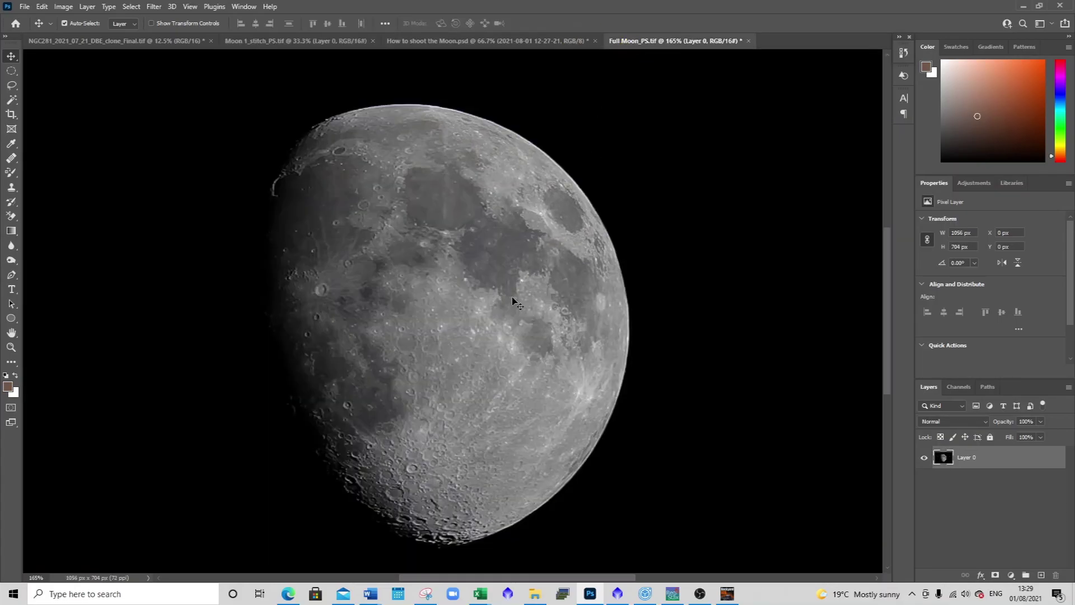
{"action": "left_click", "coordinate": [331, 43]}
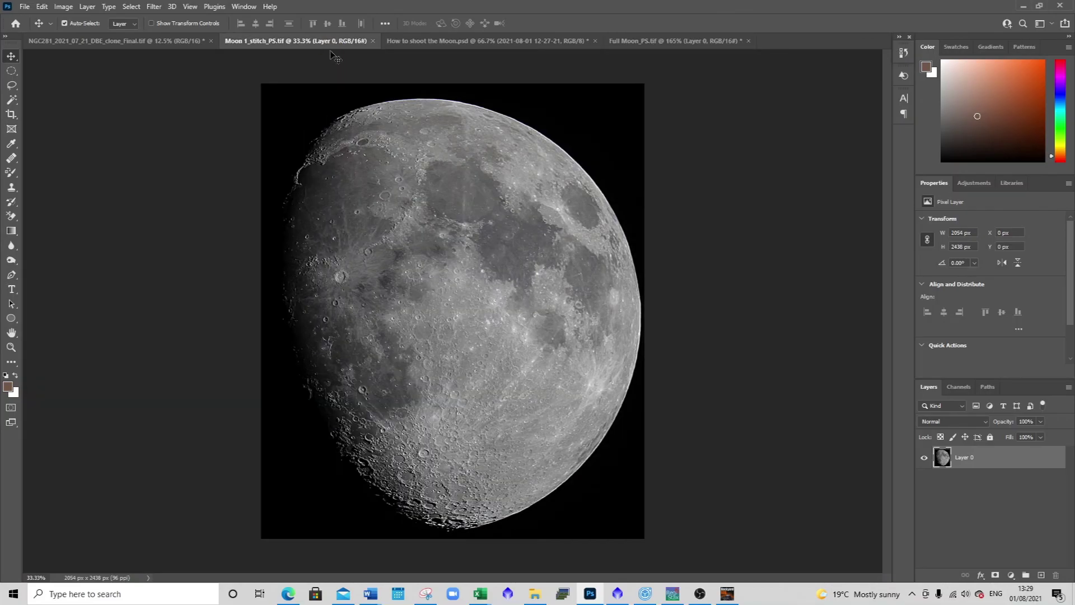